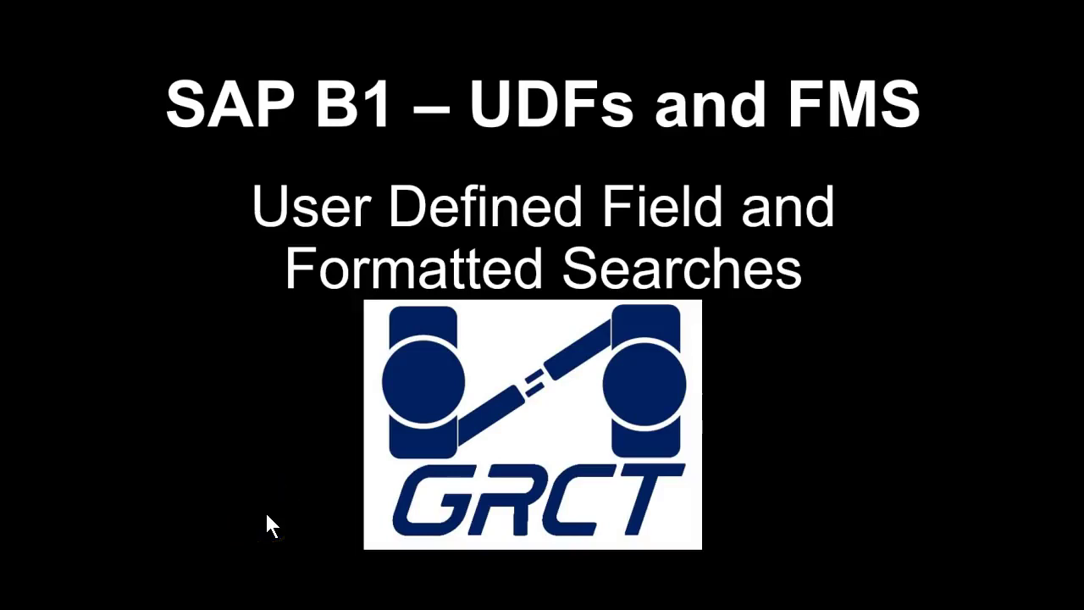
left_click(414, 468)
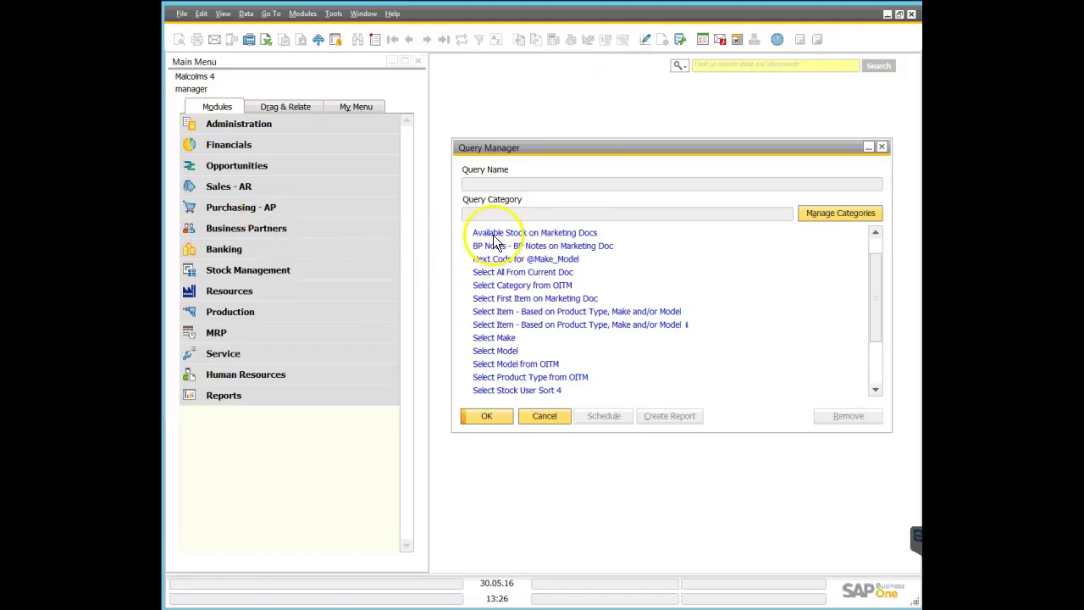
Move the Query Manager window out of the way, then open Item Master Data and select the item's Make field
left_click_drag(518, 148, 496, 70)
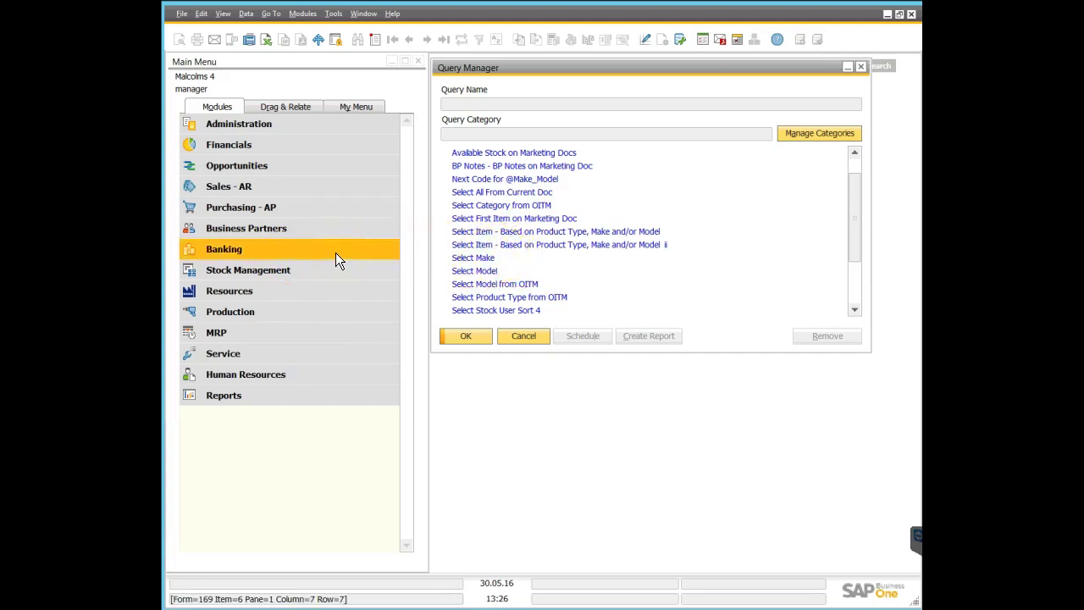
left_click(239, 172)
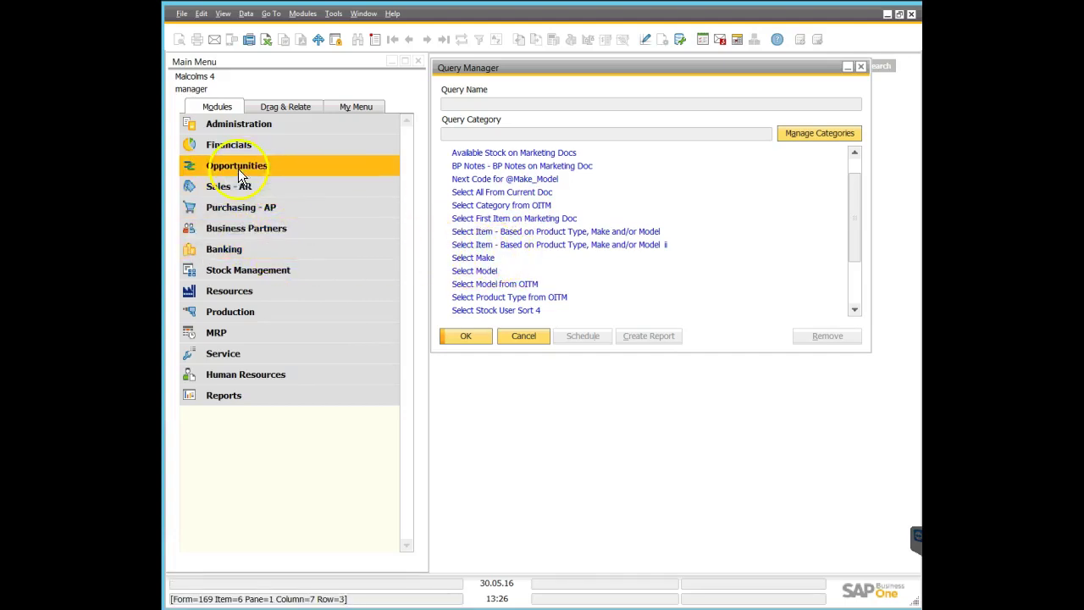
left_click(237, 269)
left_click(255, 286)
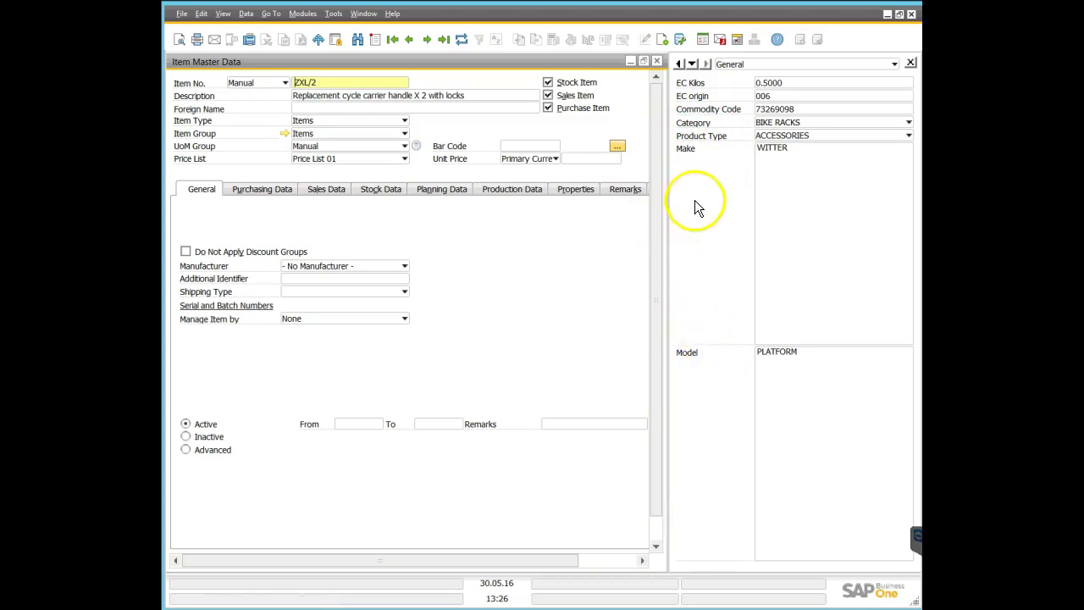
left_click(846, 153)
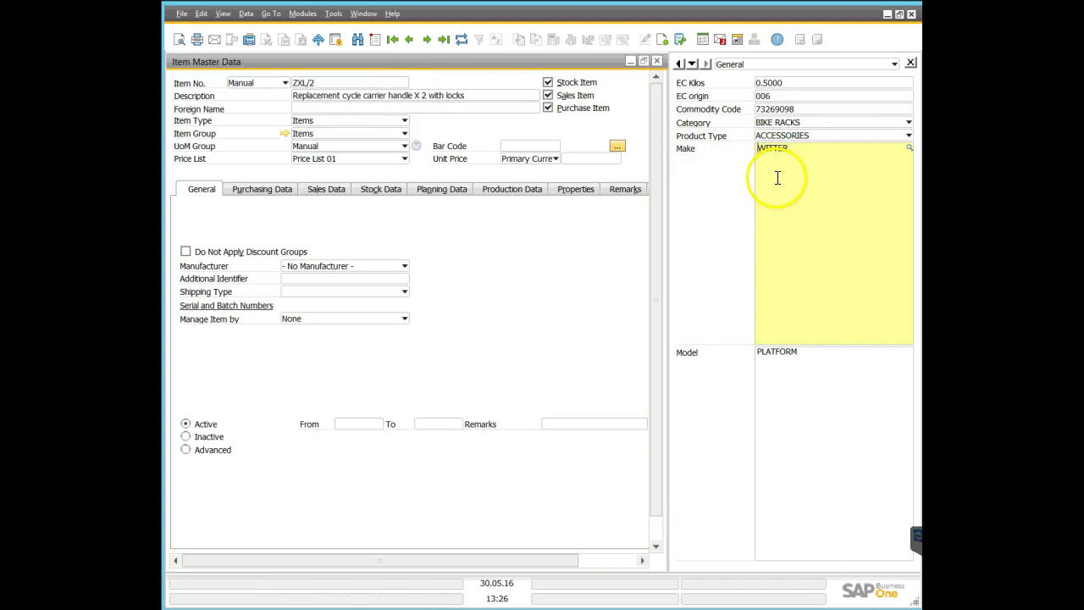
Search for items in the TOWBAR category and open the Mitsubishi Outlander item CL112 from the list
left_click(358, 40)
left_click(798, 122)
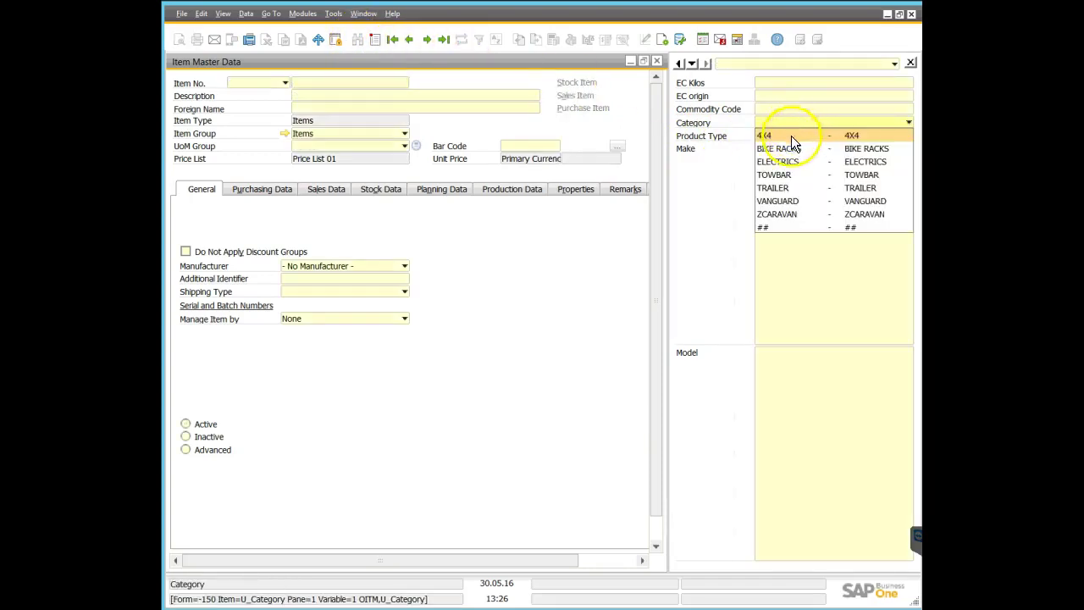
left_click(784, 174)
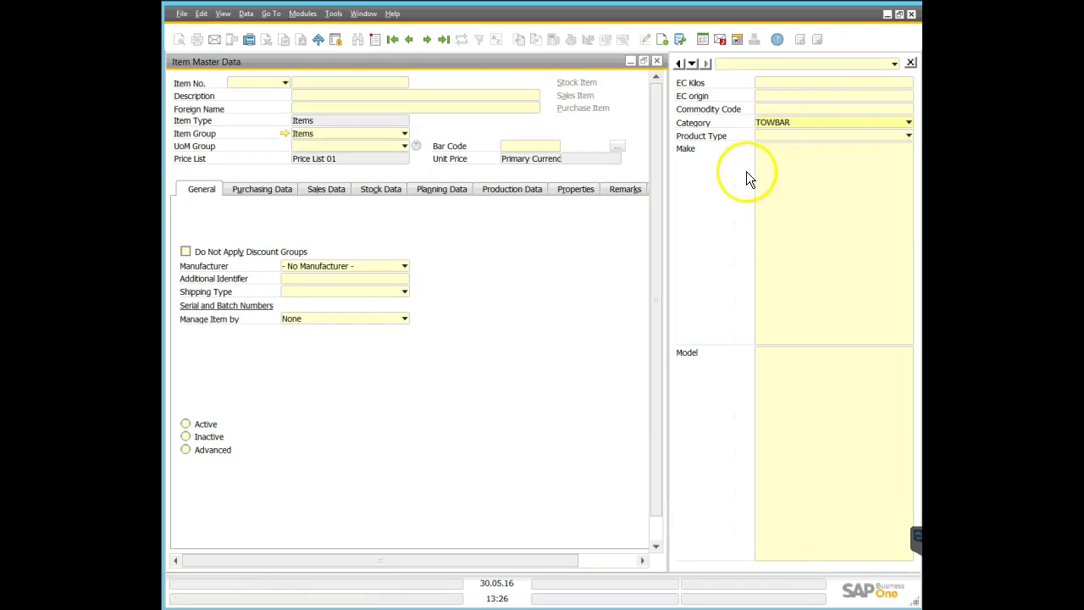
key("Return")
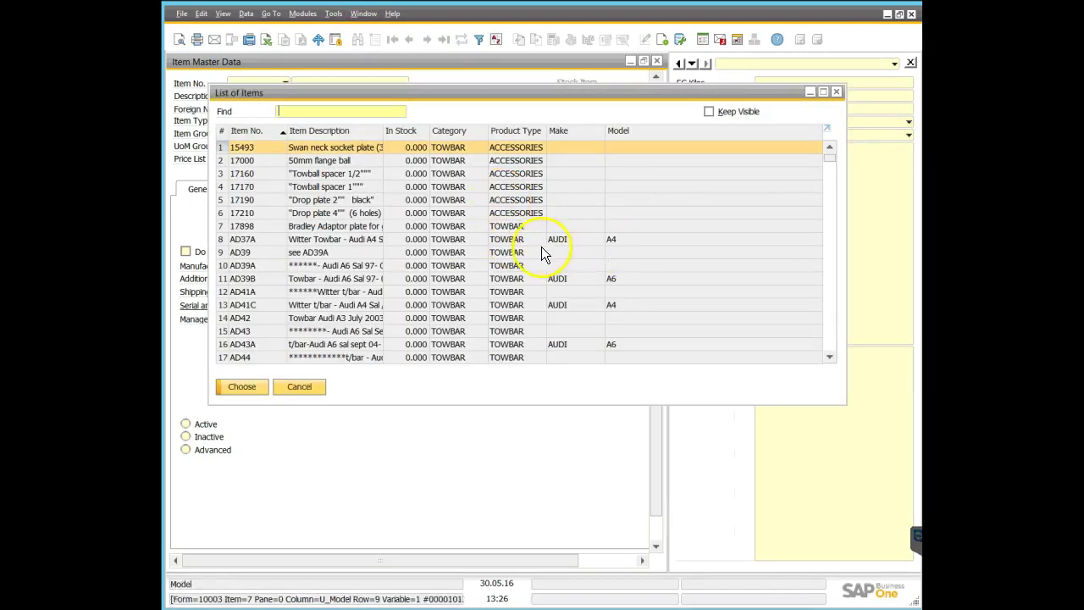
left_click_drag(831, 158, 830, 172)
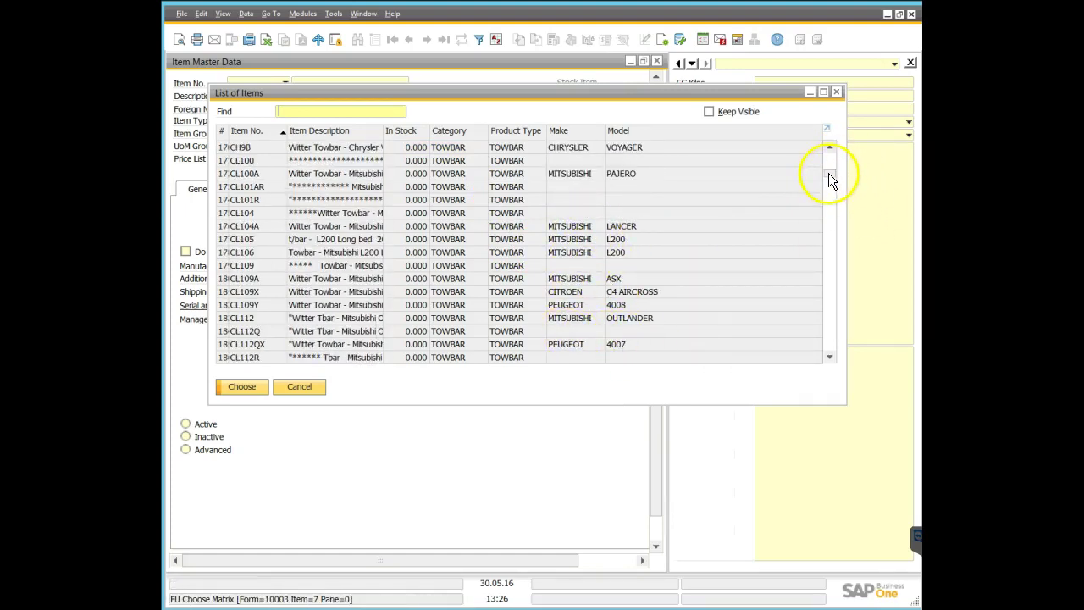
double_click(575, 317)
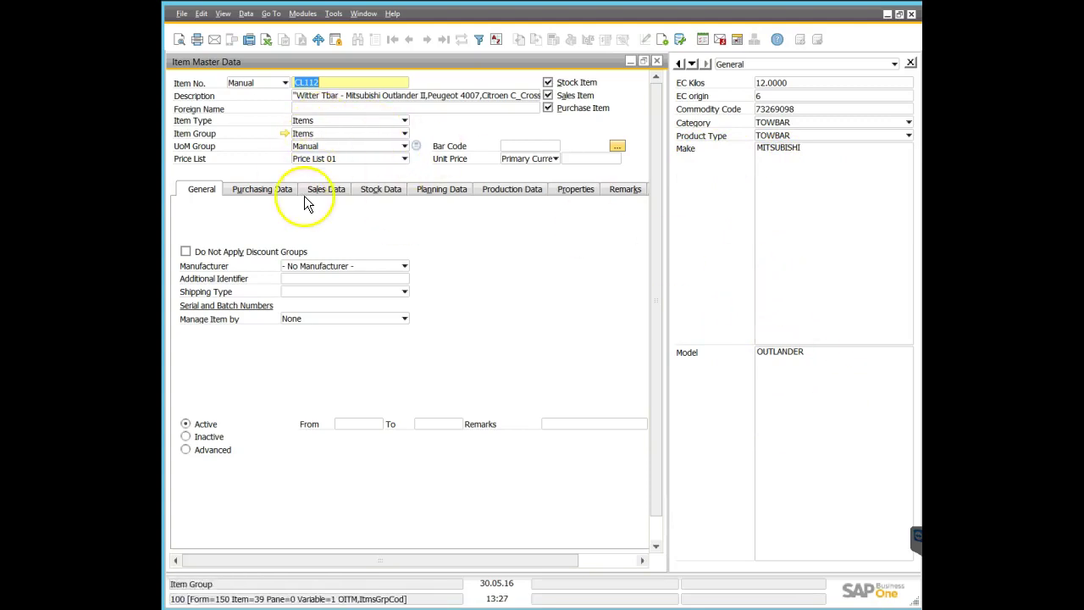
Open the formatted search on the Make field of item CL112 and browse the available makes
left_click(888, 170)
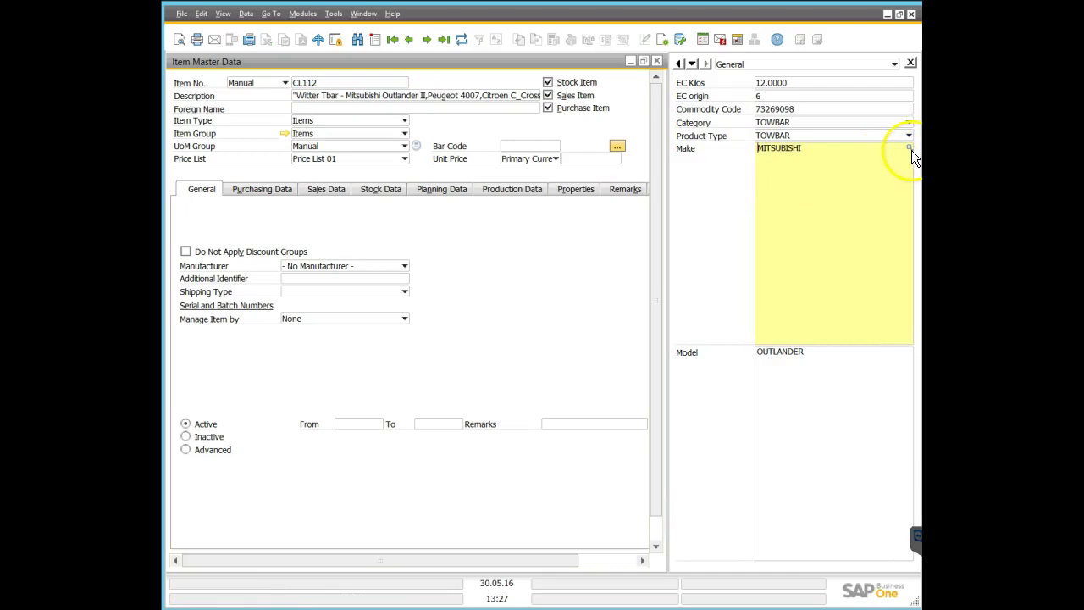
left_click(907, 148)
left_click_drag(864, 280, 835, 443)
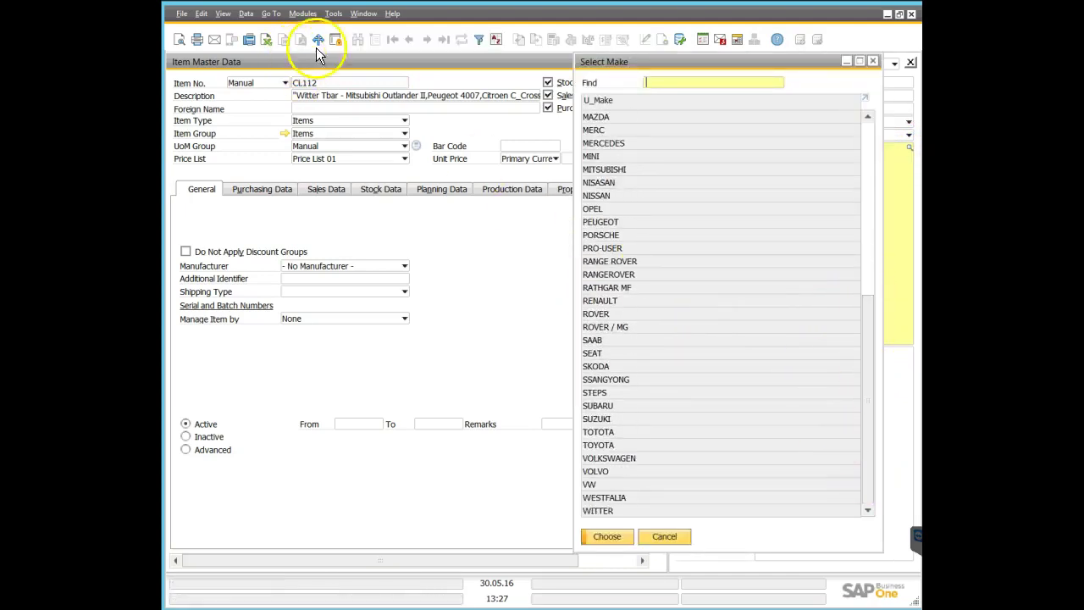
Open the MAKE_MODEL user-defined table, review its vehicle make and model rows, and close it
left_click(333, 14)
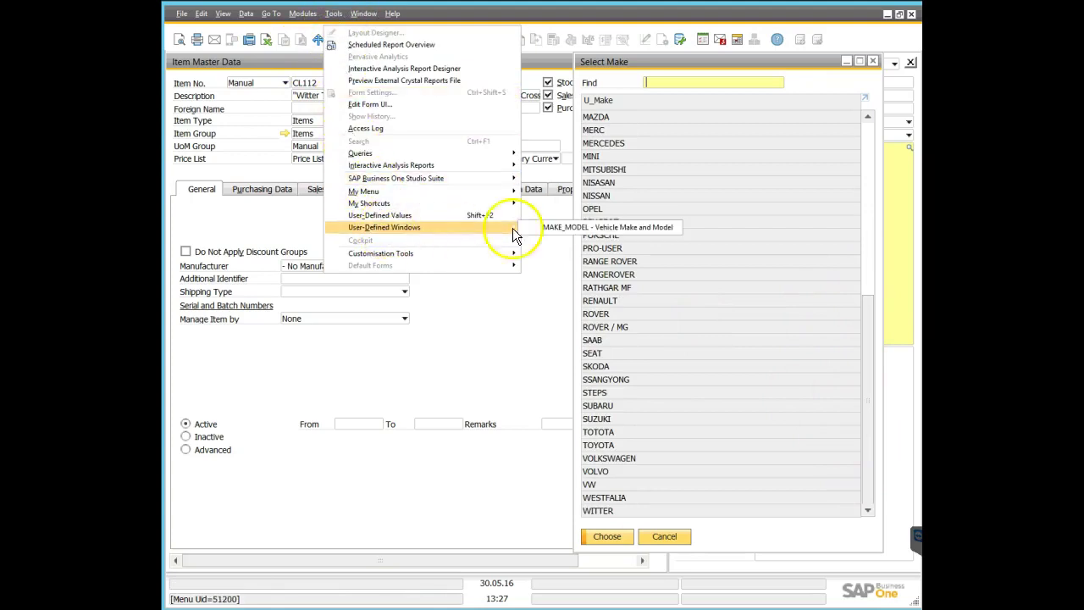
left_click(542, 228)
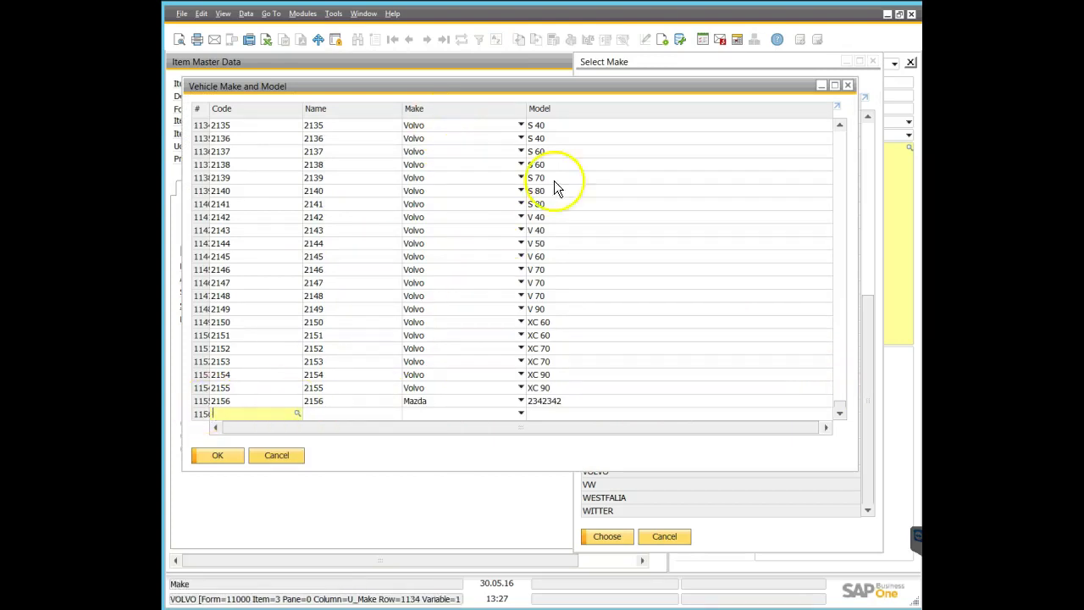
left_click_drag(839, 406, 818, 247)
left_click(296, 458)
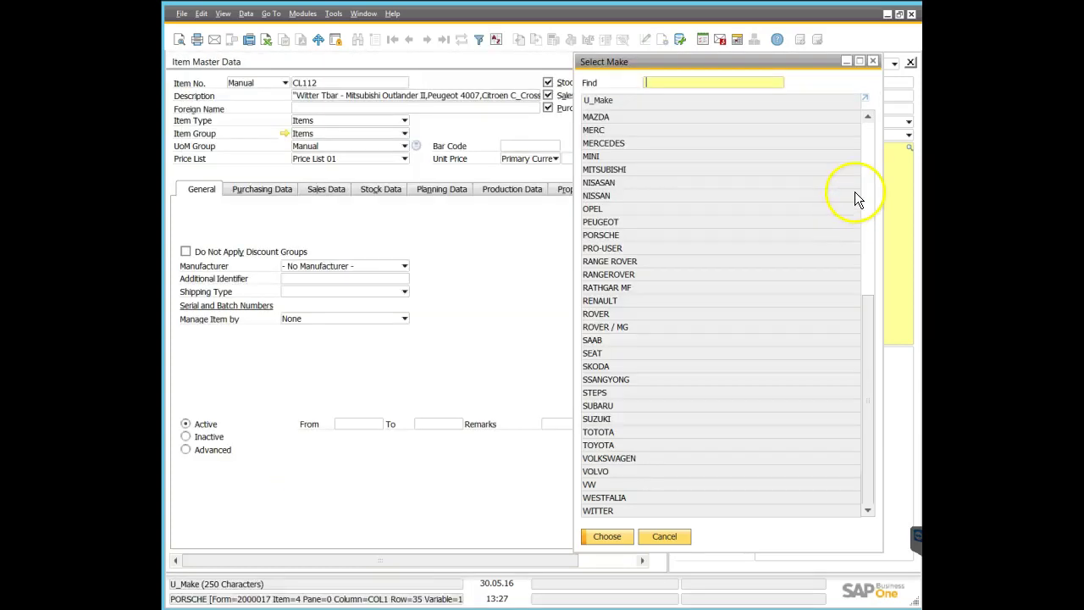
Set the item's Make to SSANGYONG, then view the Model lookup and close it without choosing a model
double_click(603, 380)
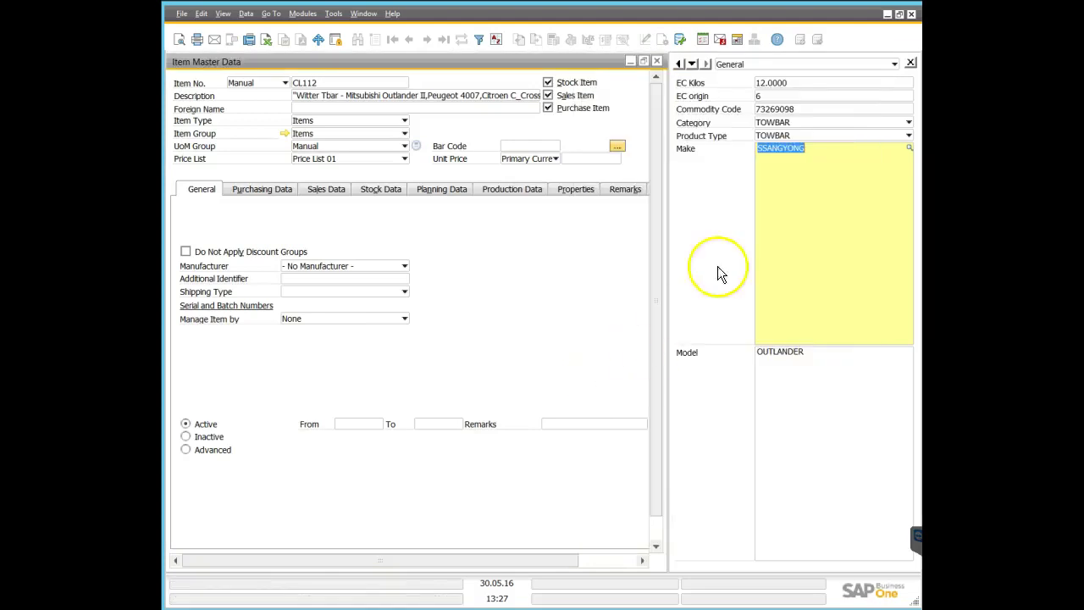
left_click(806, 151)
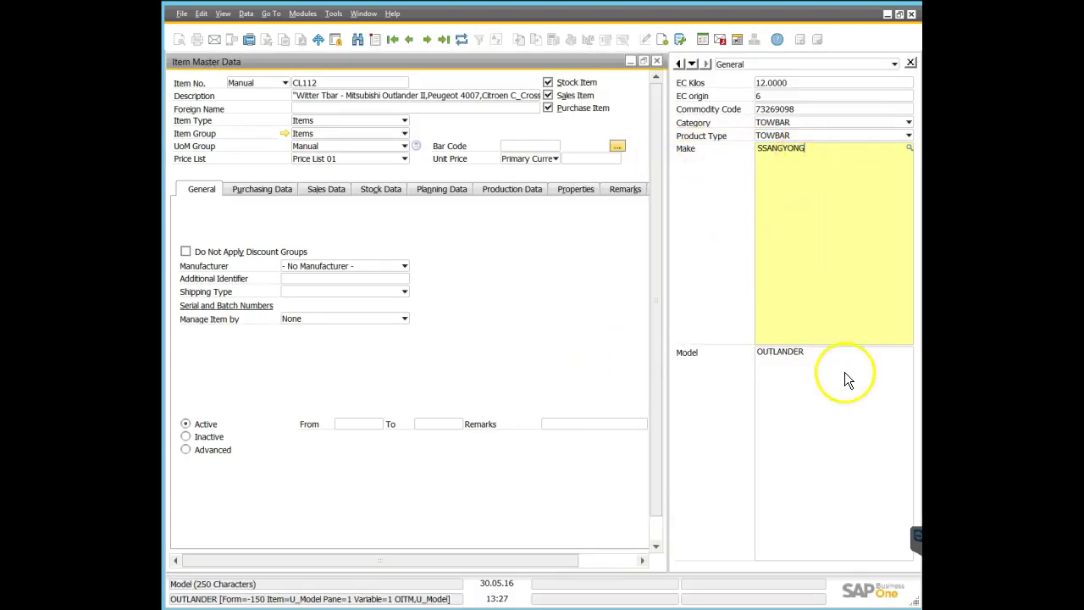
left_click(816, 357)
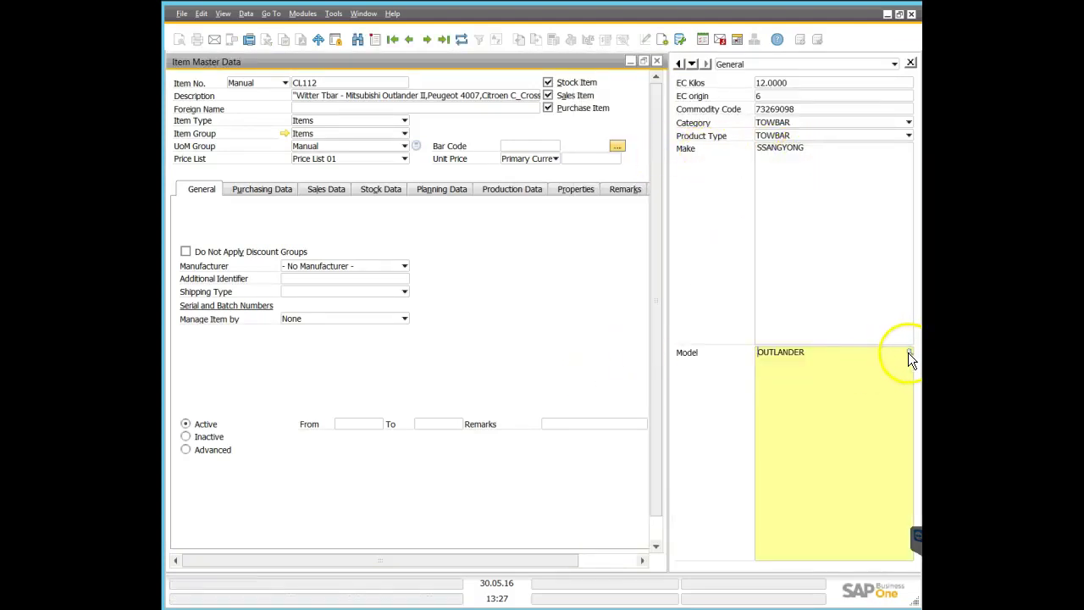
left_click(908, 352)
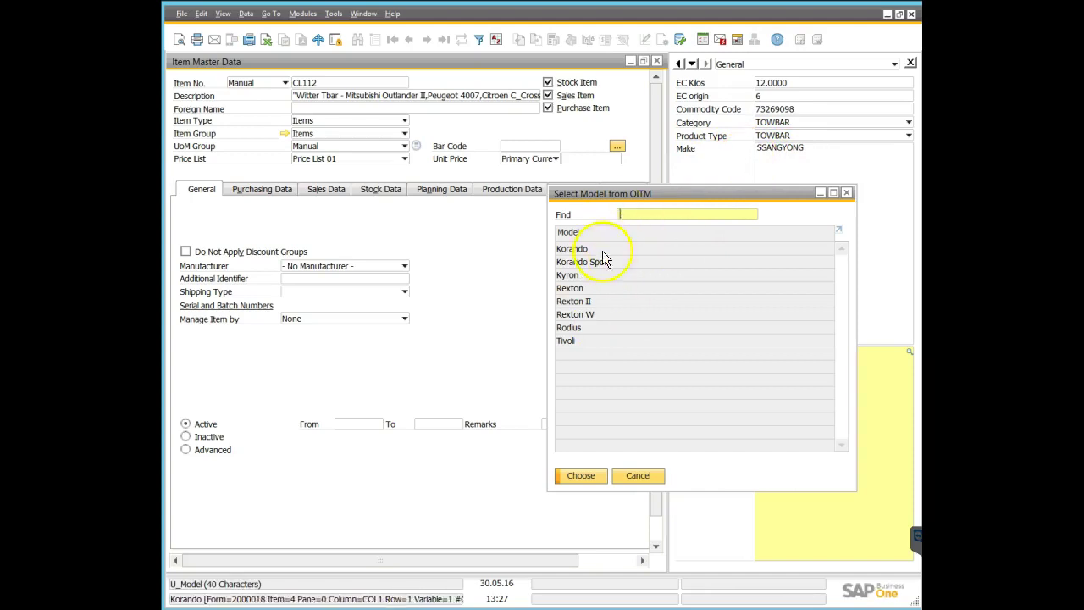
left_click(846, 193)
Bring the Query Manager to the front, then return to the item and reopen the Make field's lookup list
left_click(778, 170)
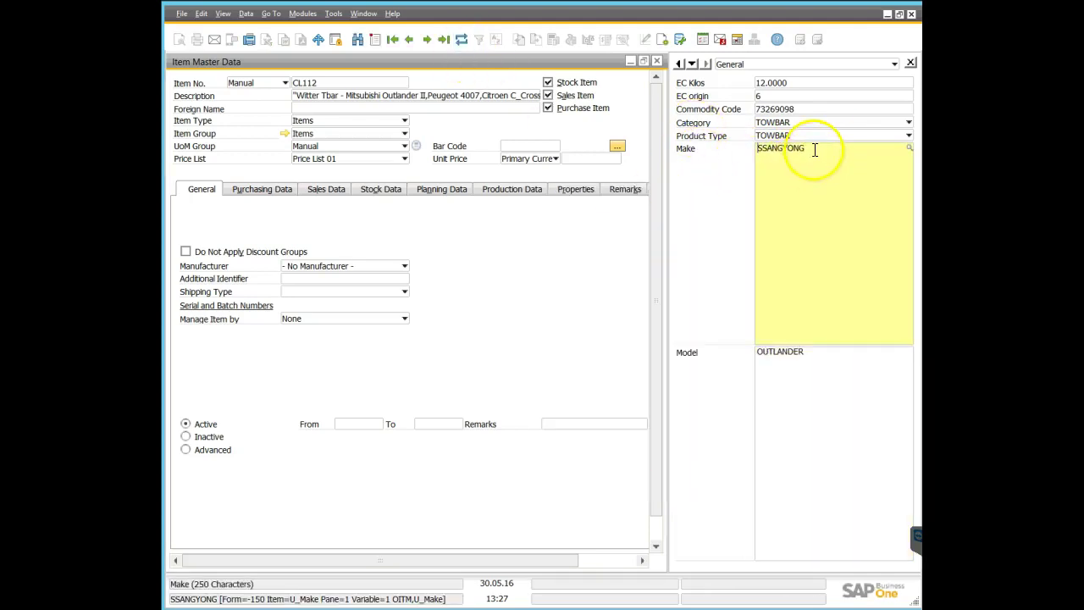
left_click(333, 14)
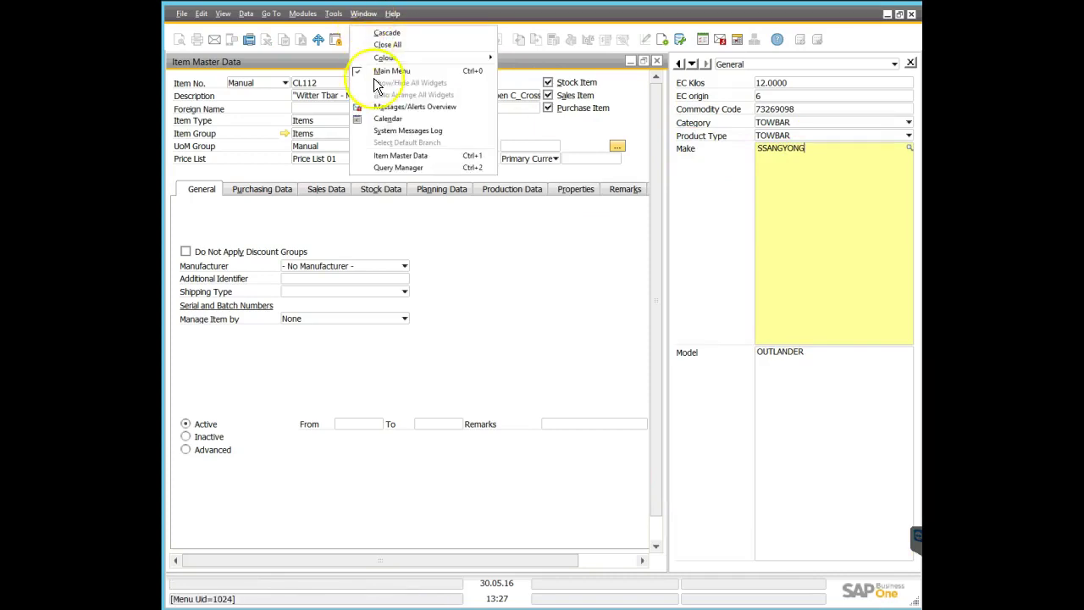
left_click(383, 165)
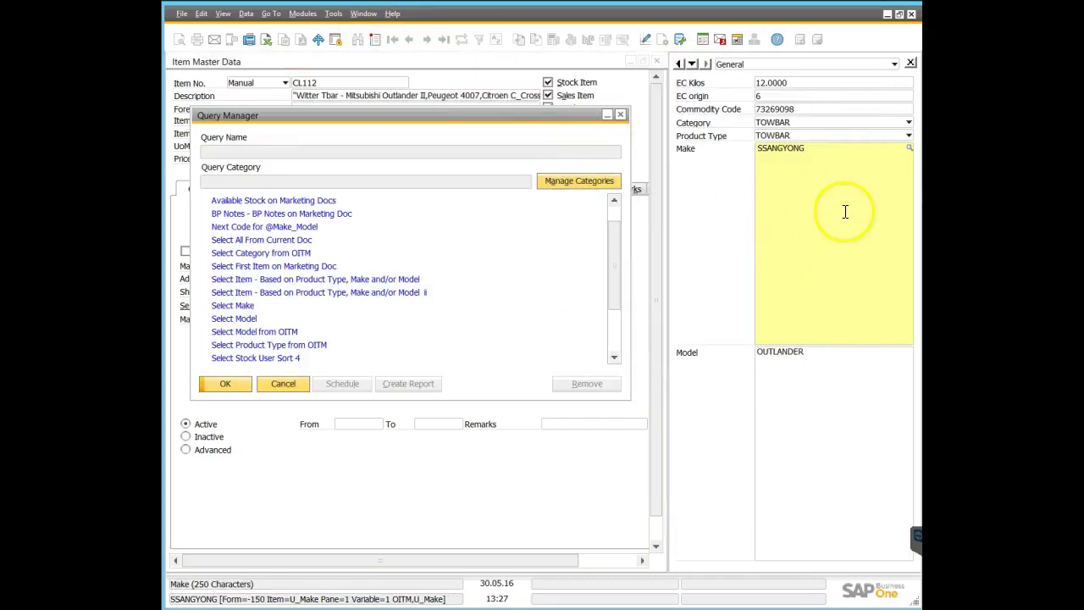
left_click(776, 211)
left_click(911, 149)
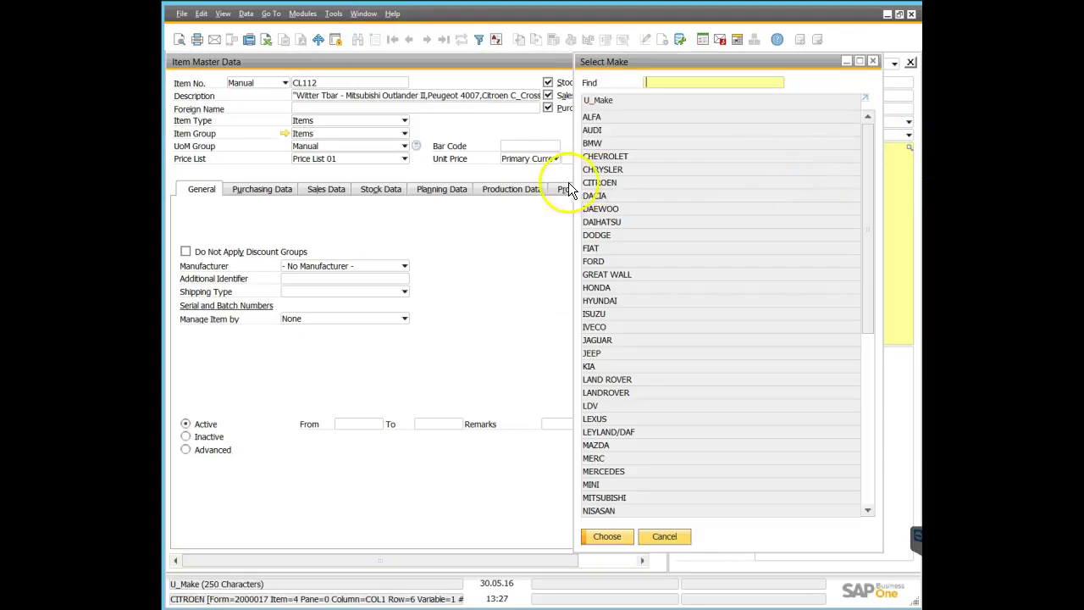
Open the saved Select Make query and highlight its two subqueries on the MAKE_MODEL table and on OITM
left_click(334, 13)
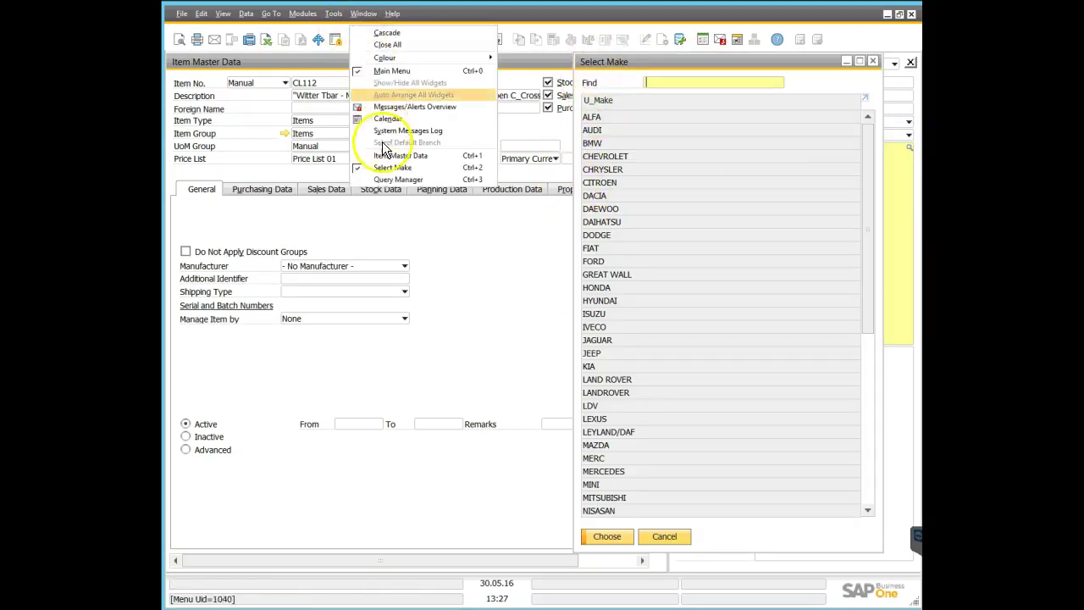
left_click(390, 179)
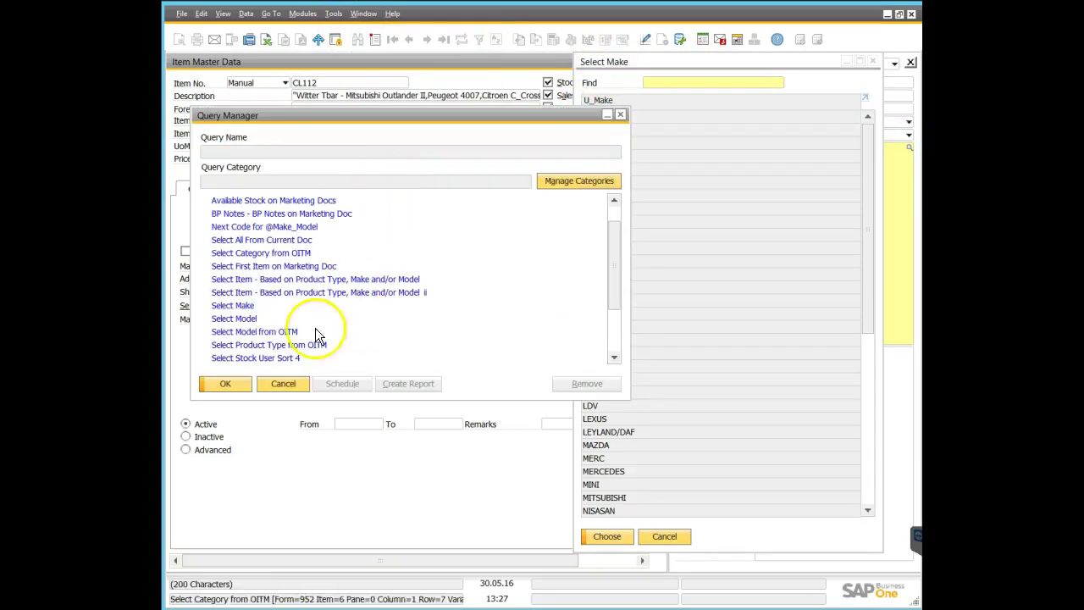
double_click(241, 305)
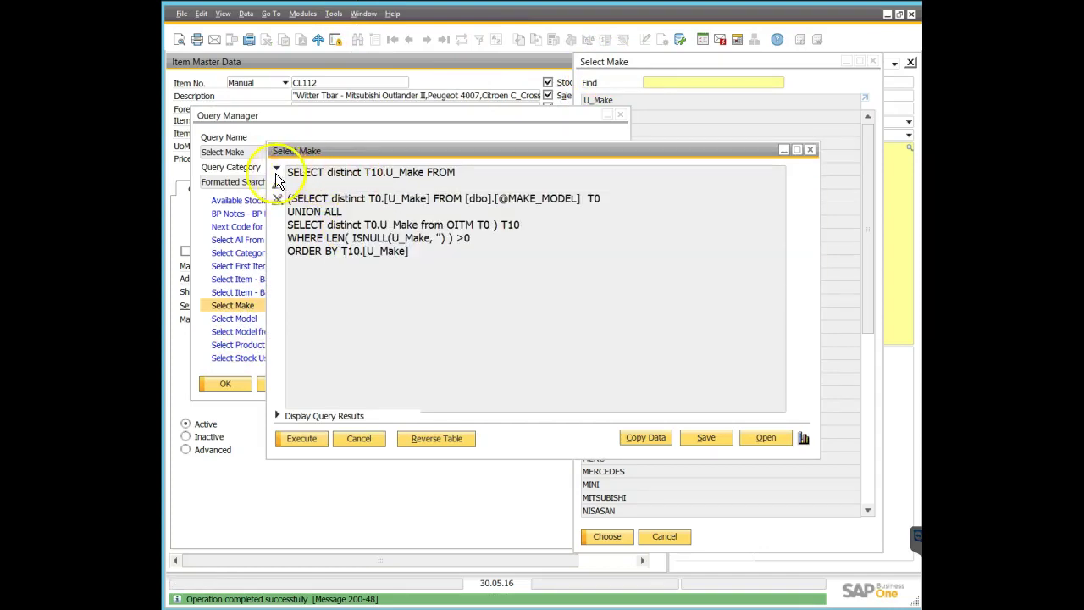
left_click_drag(291, 199, 523, 203)
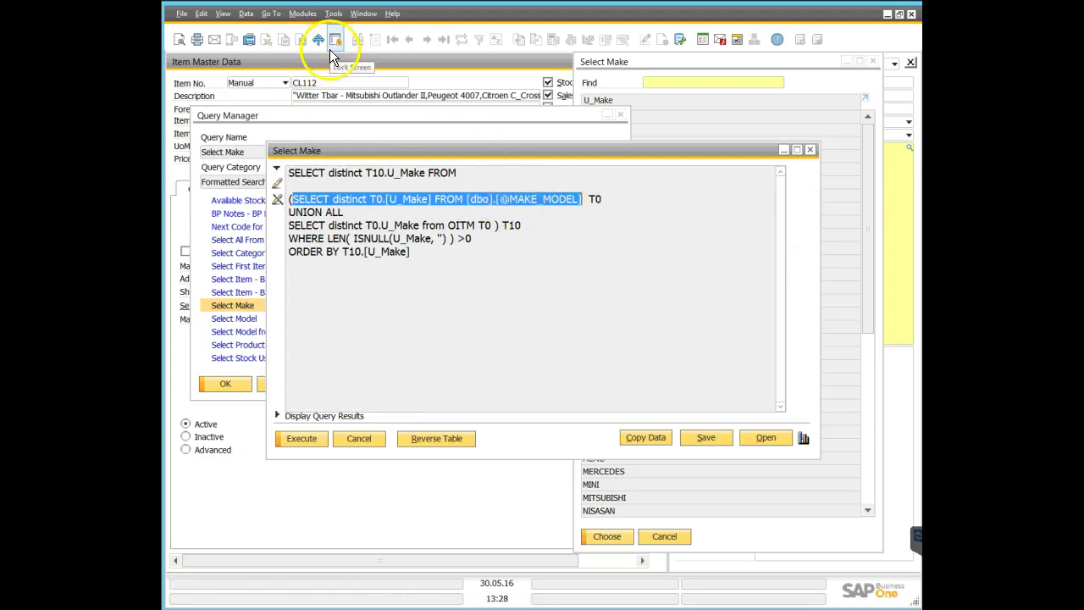
left_click_drag(491, 226, 281, 225)
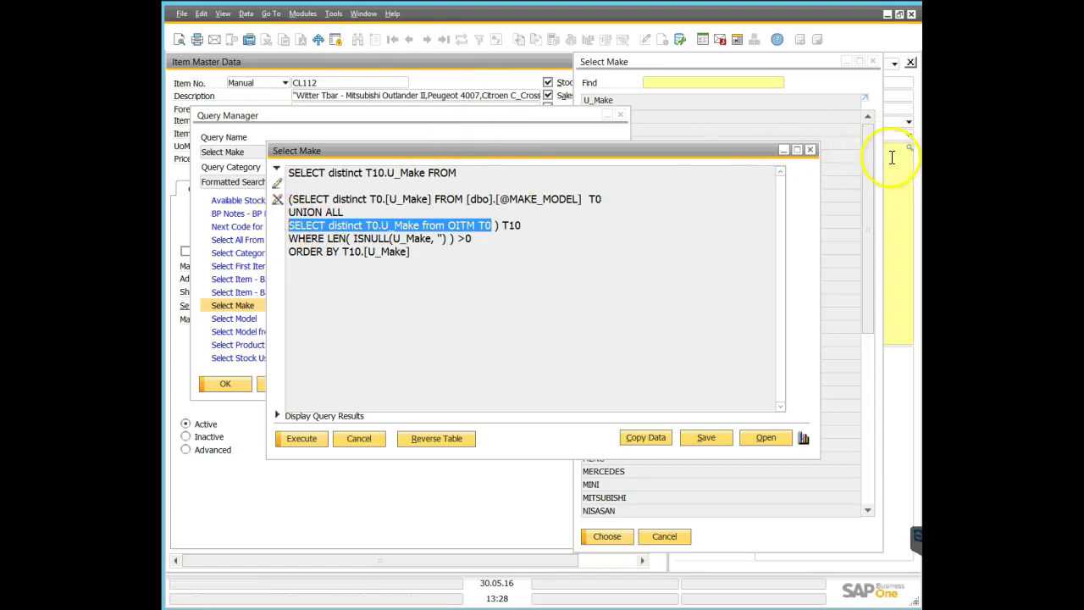
Close the Select Make lookup list and return to the Make field in Item Master Data
left_click(876, 64)
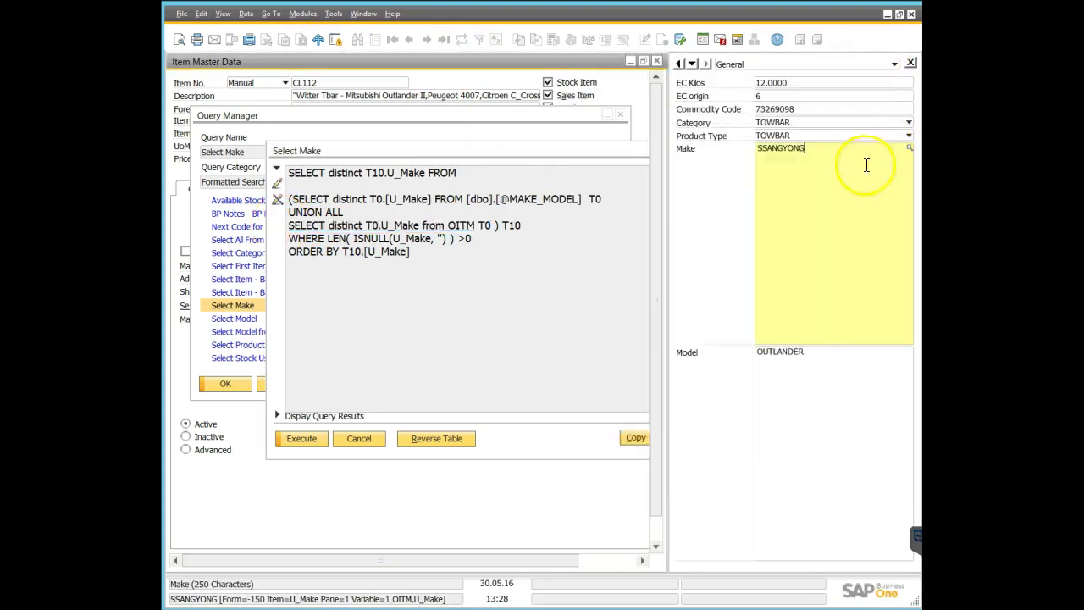
key("Escape")
key("Escape")
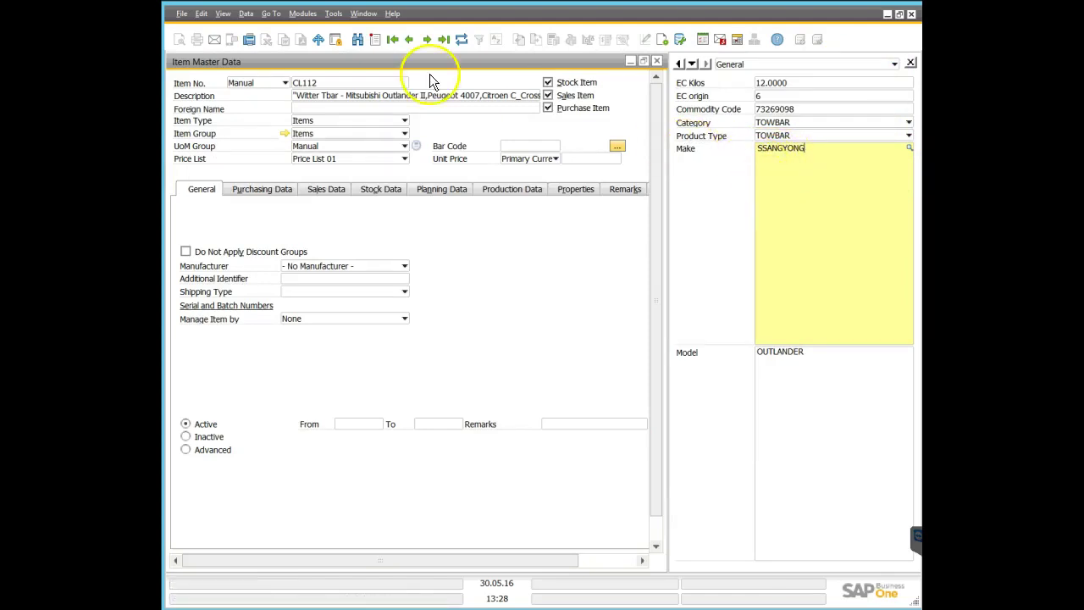
left_click(363, 14)
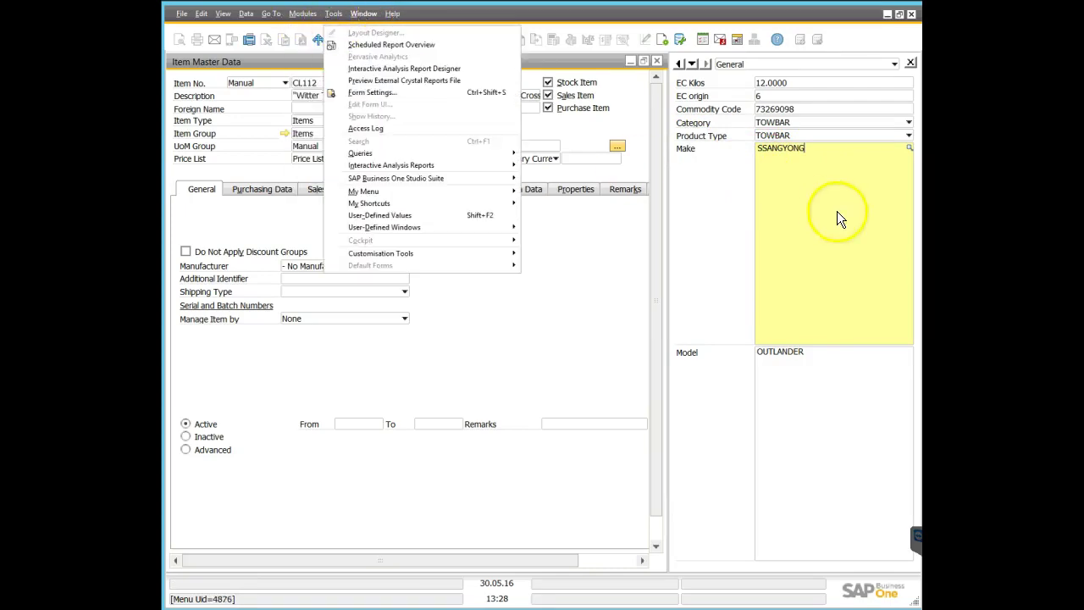
left_click(818, 146)
left_click(677, 148)
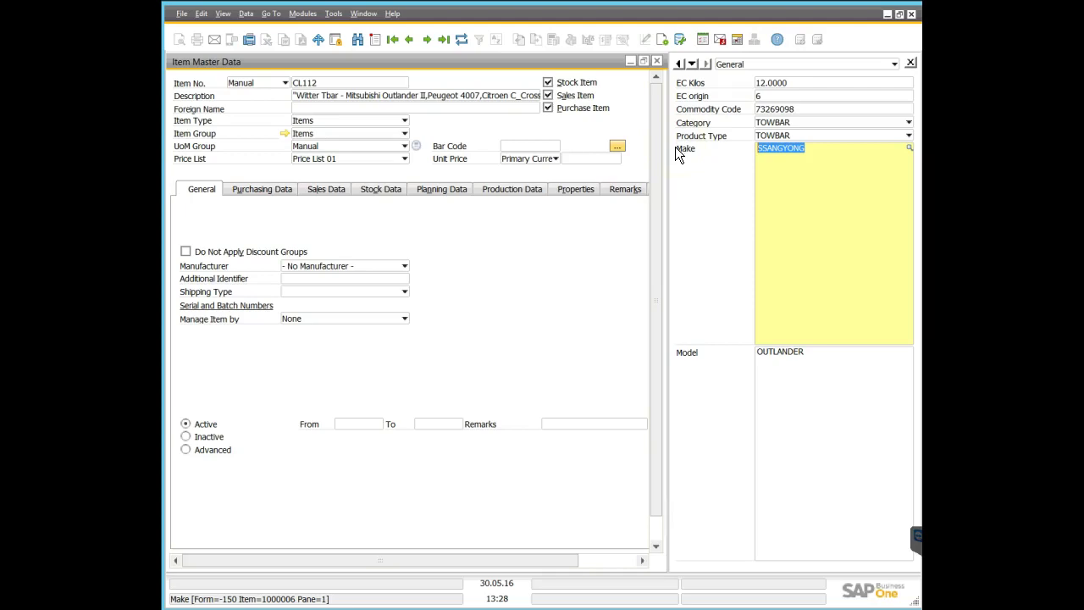
Return to the Select Make query, execute it and display the query results
left_click(365, 13)
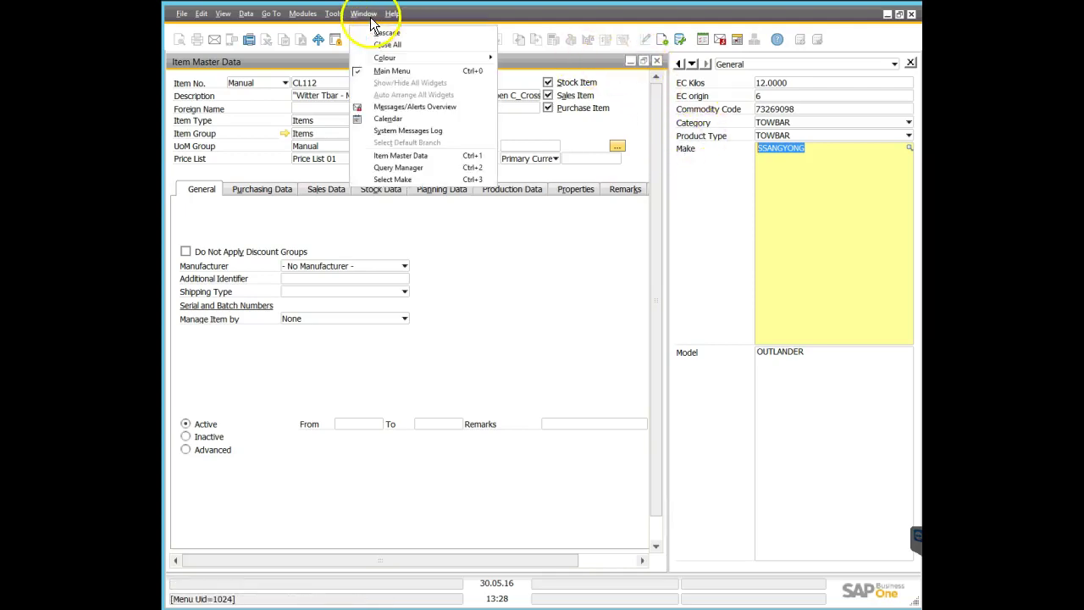
left_click(405, 178)
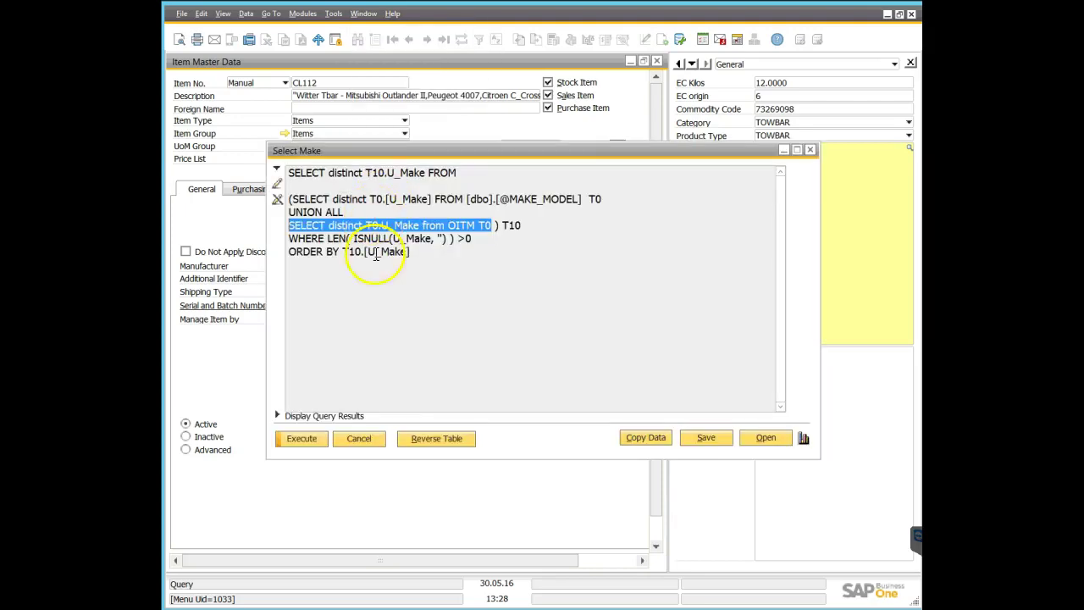
left_click(309, 441)
left_click(277, 414)
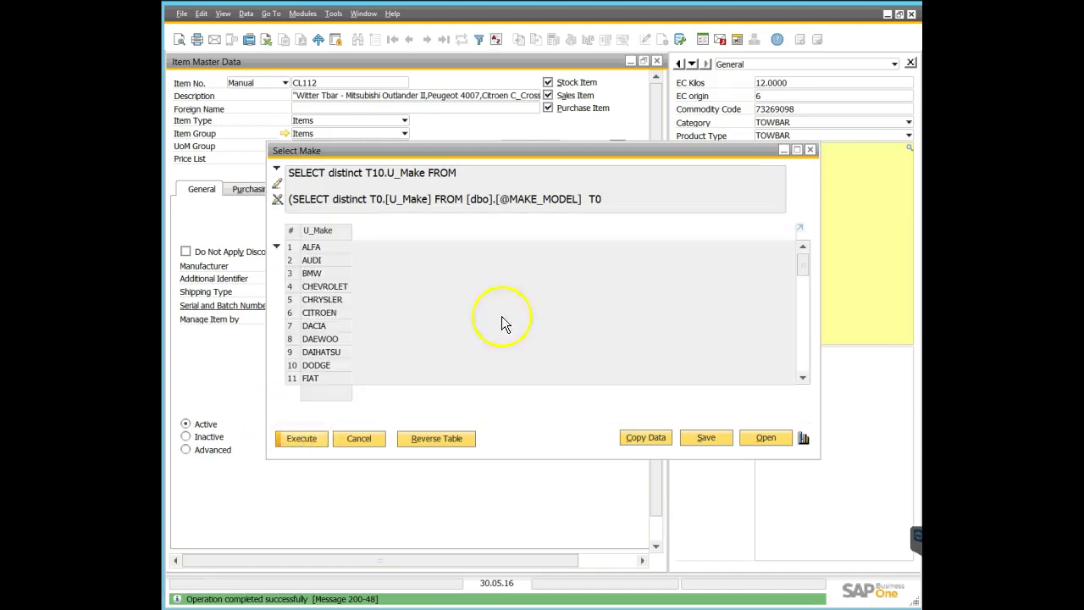
Hide the Select Make query structure, re-execute the query, review the whole list of makes, and close the query window
left_click_drag(390, 146, 380, 66)
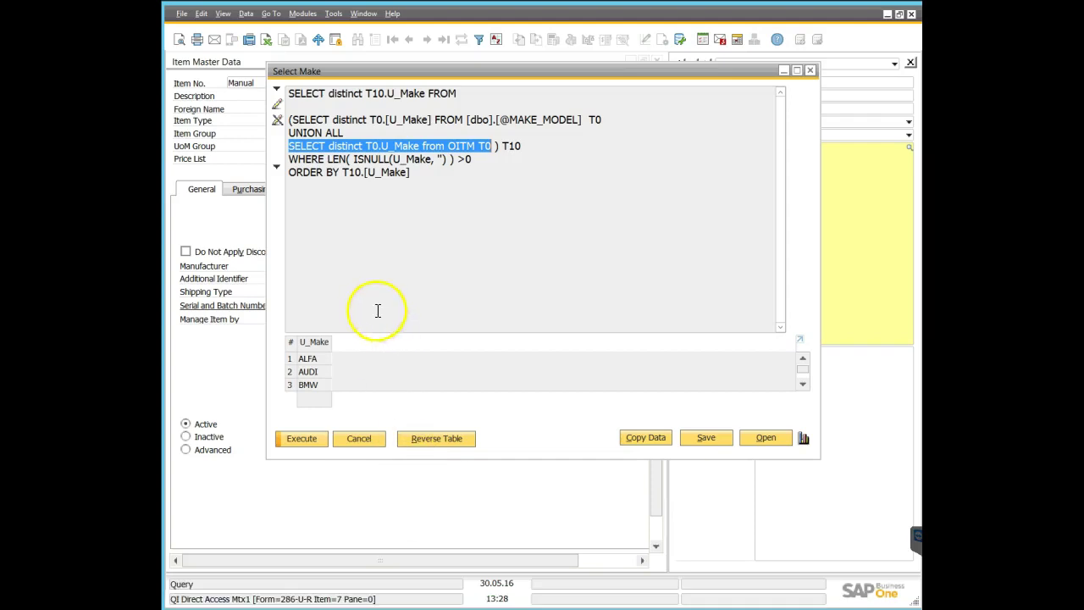
left_click(279, 168)
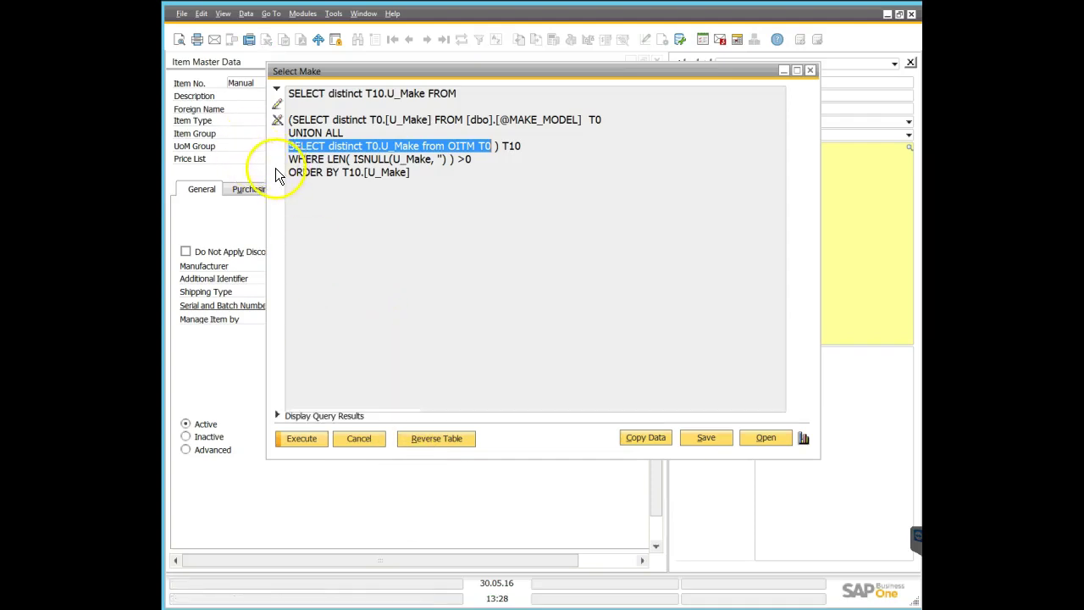
left_click(277, 416)
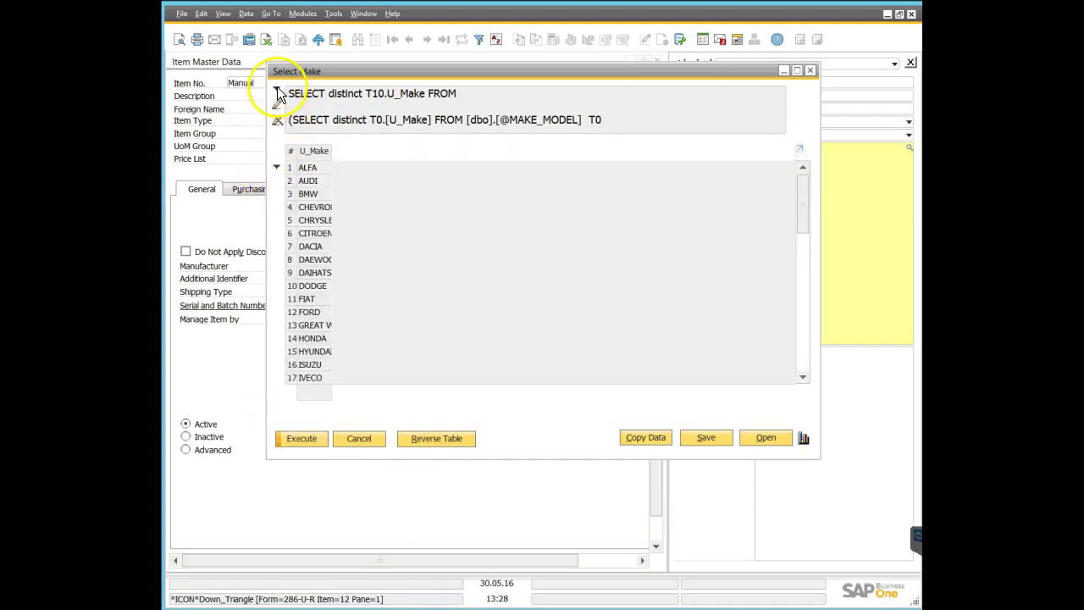
left_click(278, 90)
left_click_drag(803, 219, 811, 370)
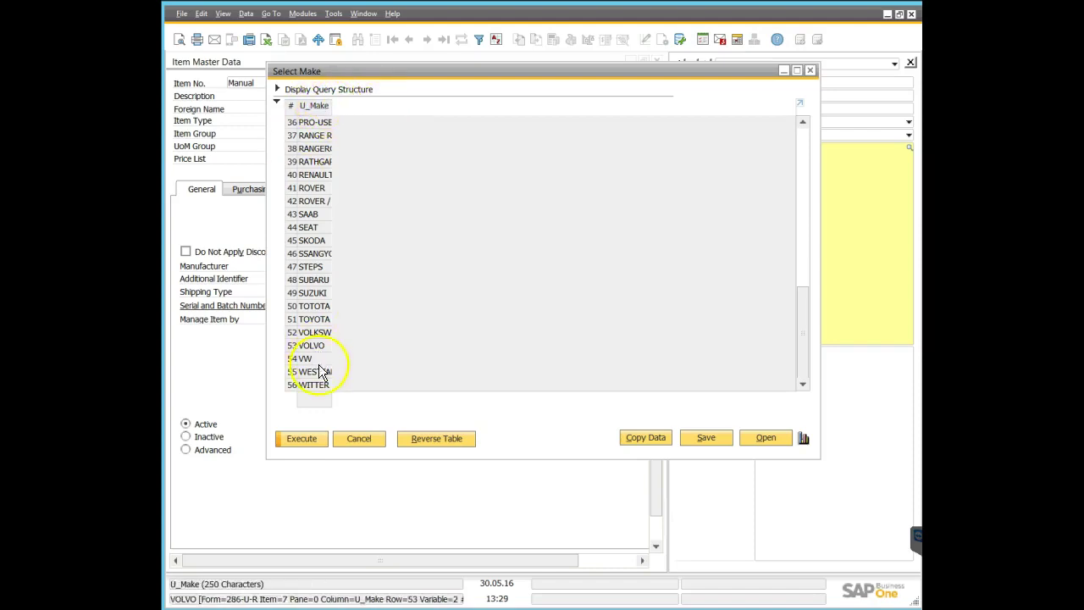
left_click(299, 440)
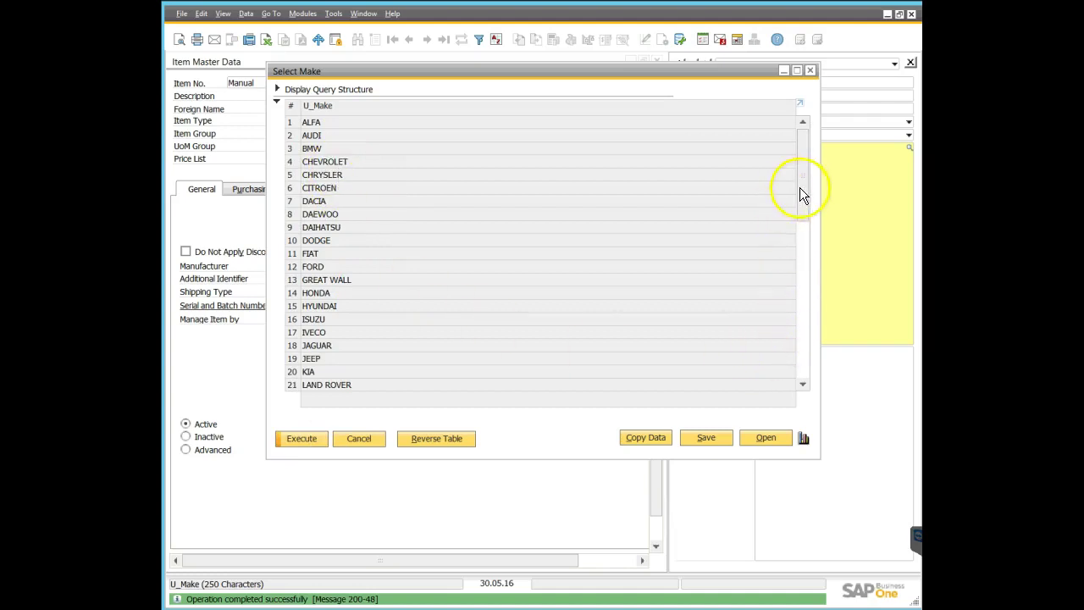
left_click_drag(803, 193, 815, 390)
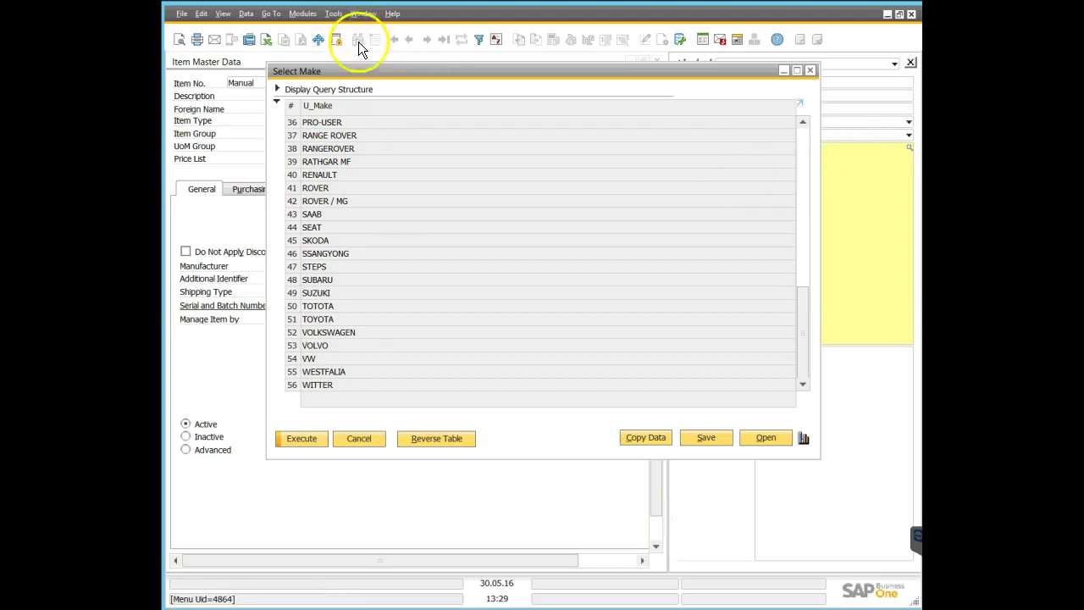
left_click_drag(614, 73, 525, 103)
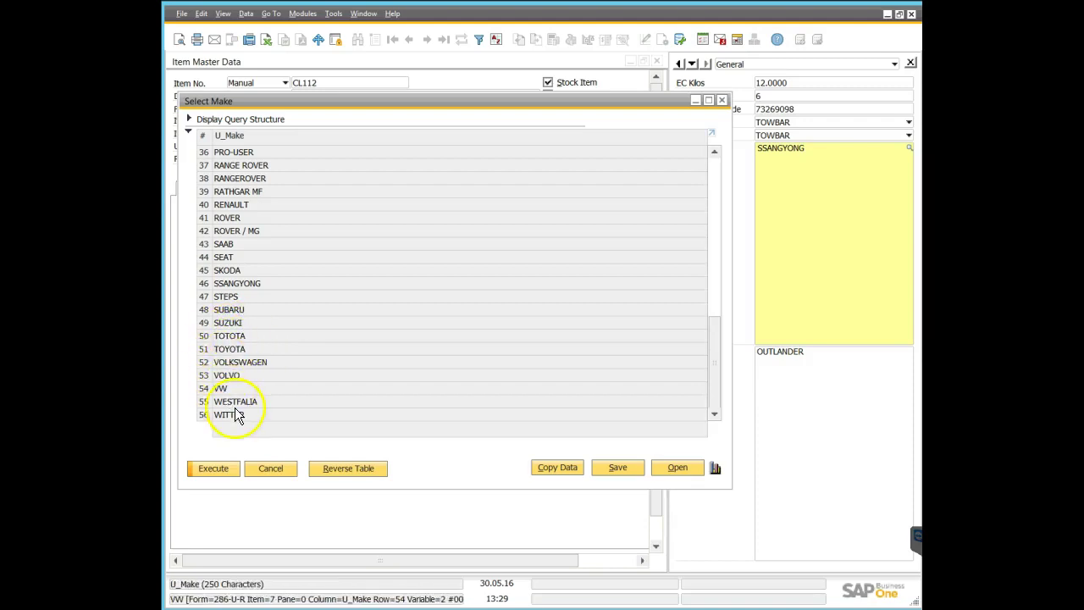
left_click(268, 471)
View the Model field's lookup list for make SSANGYONG and close it without choosing a model
double_click(787, 149)
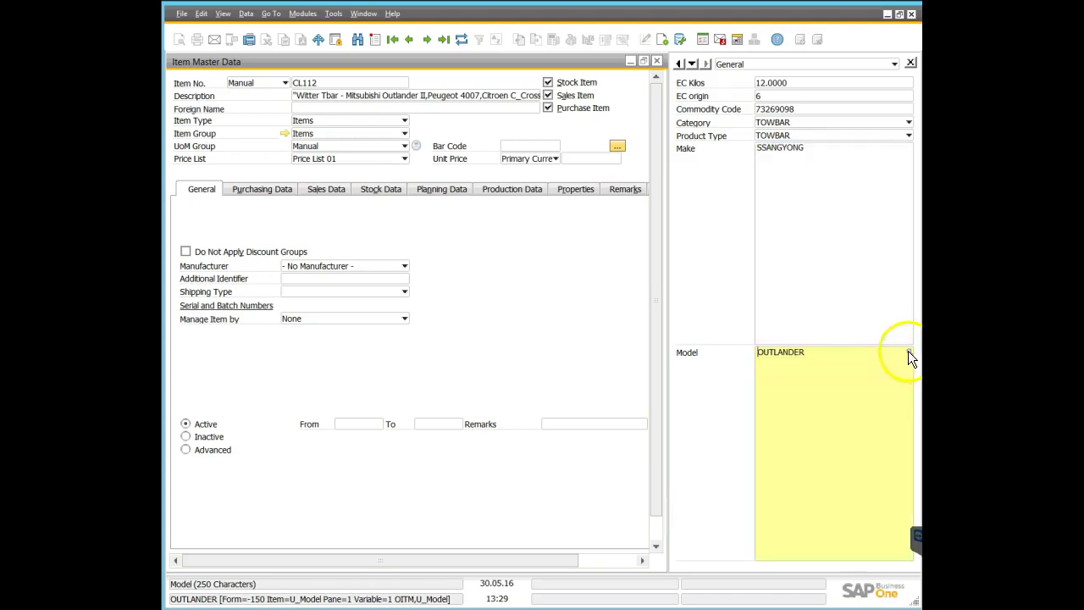
left_click(908, 352)
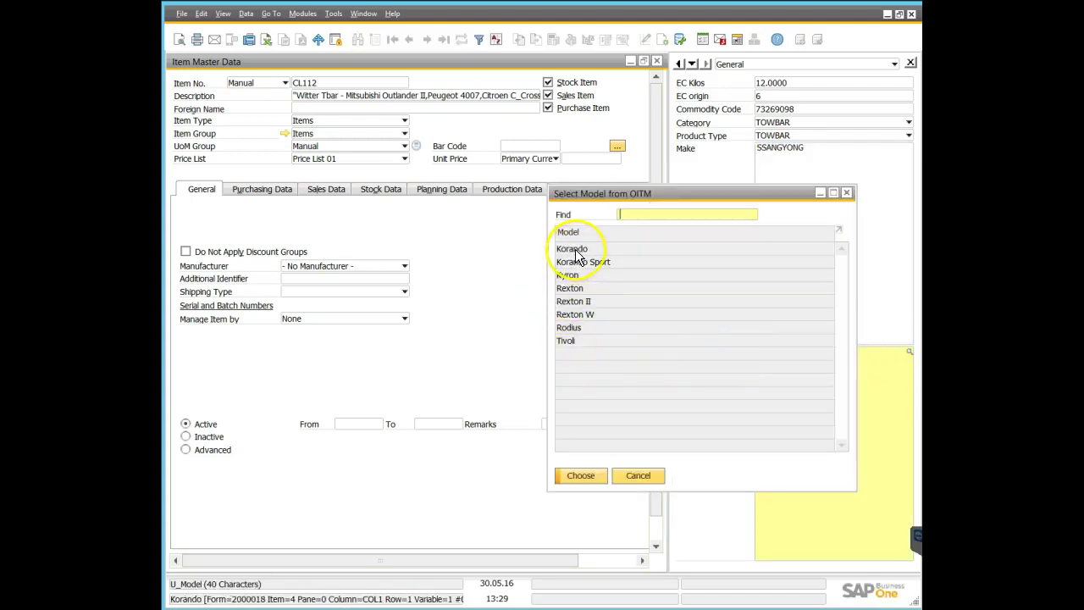
left_click(638, 475)
Set the item's Make to BMW, view the Model lookup list for it and close the list without choosing
left_click(823, 151)
left_click_drag(823, 151, 760, 143)
key("BackSpace")
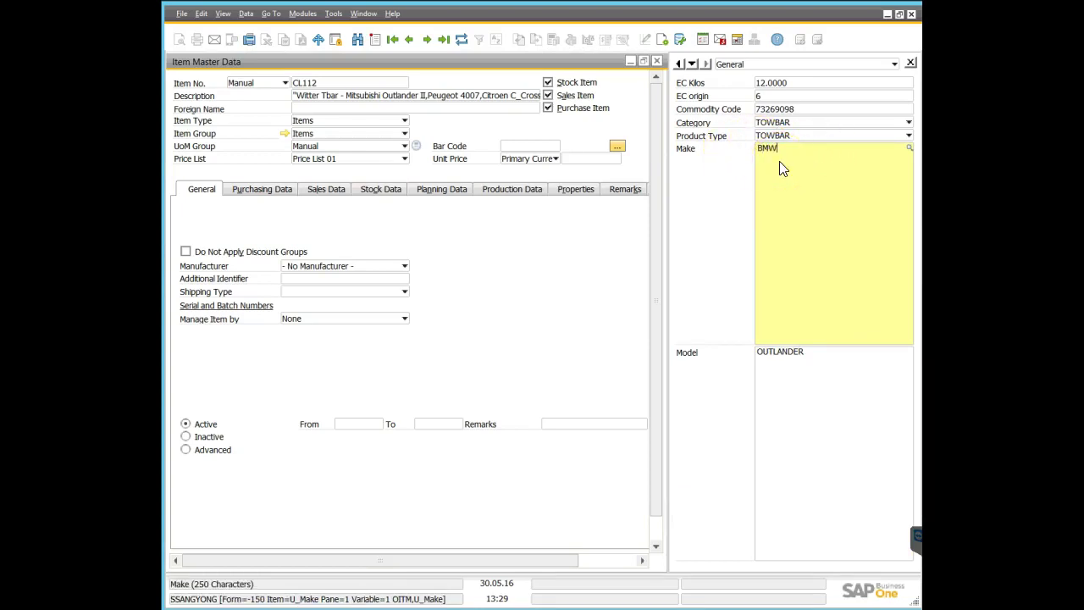
left_click(881, 357)
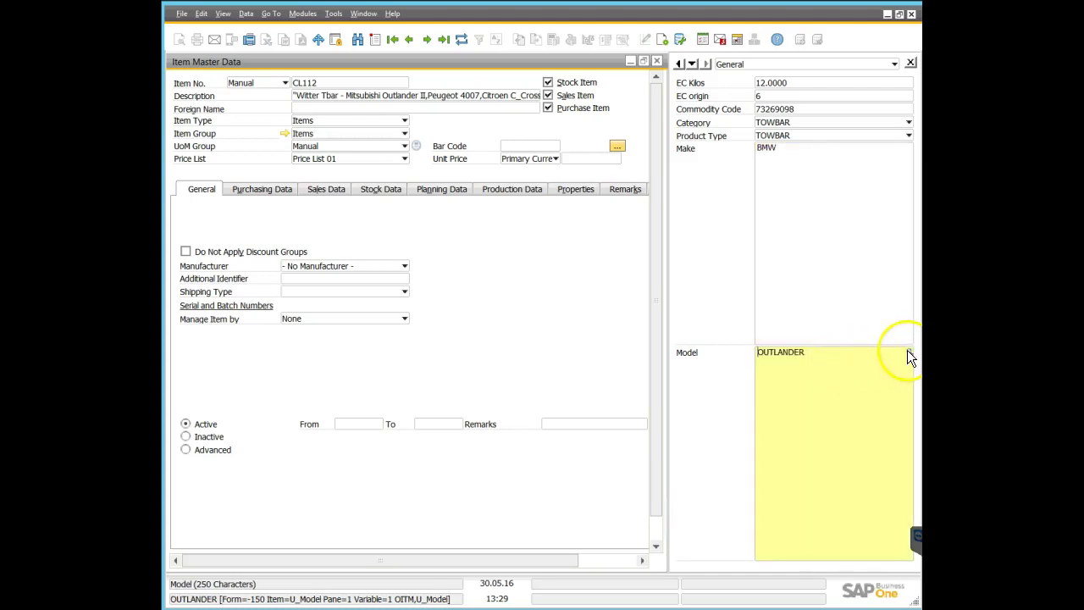
left_click(908, 353)
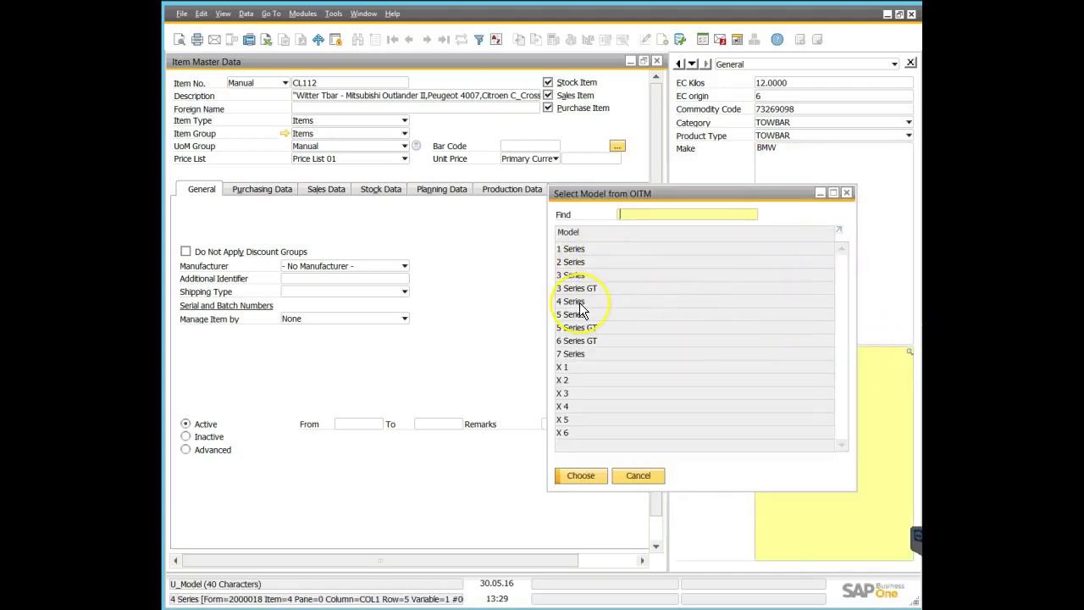
left_click(638, 475)
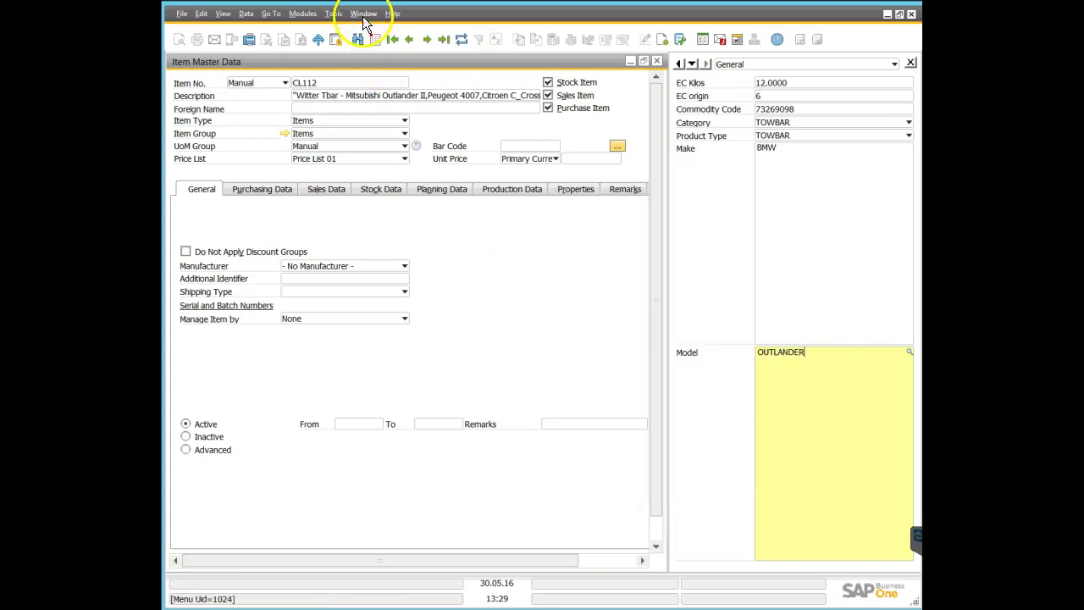
left_click(364, 14)
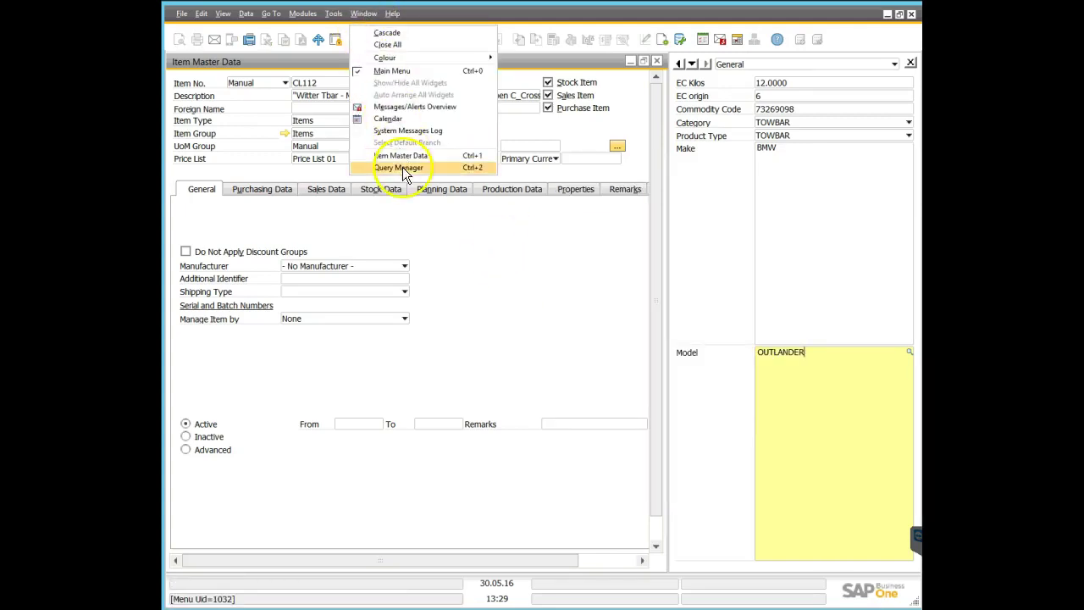
left_click(402, 167)
key("Escape")
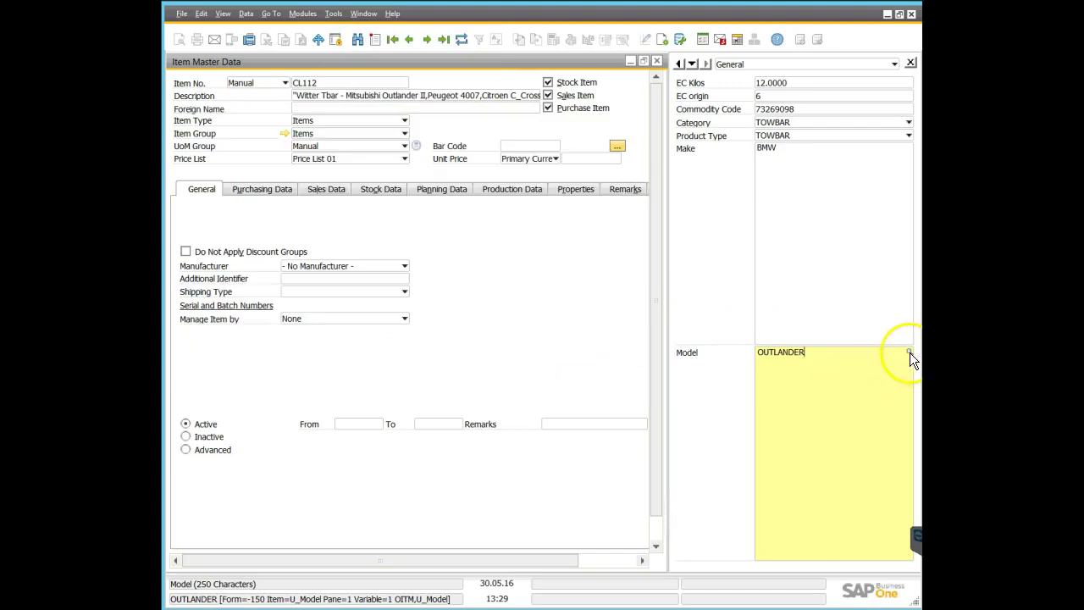
Reopen the Model lookup list, examine the SQL of the saved Select Model from OITM query, and close these windows
left_click(909, 352)
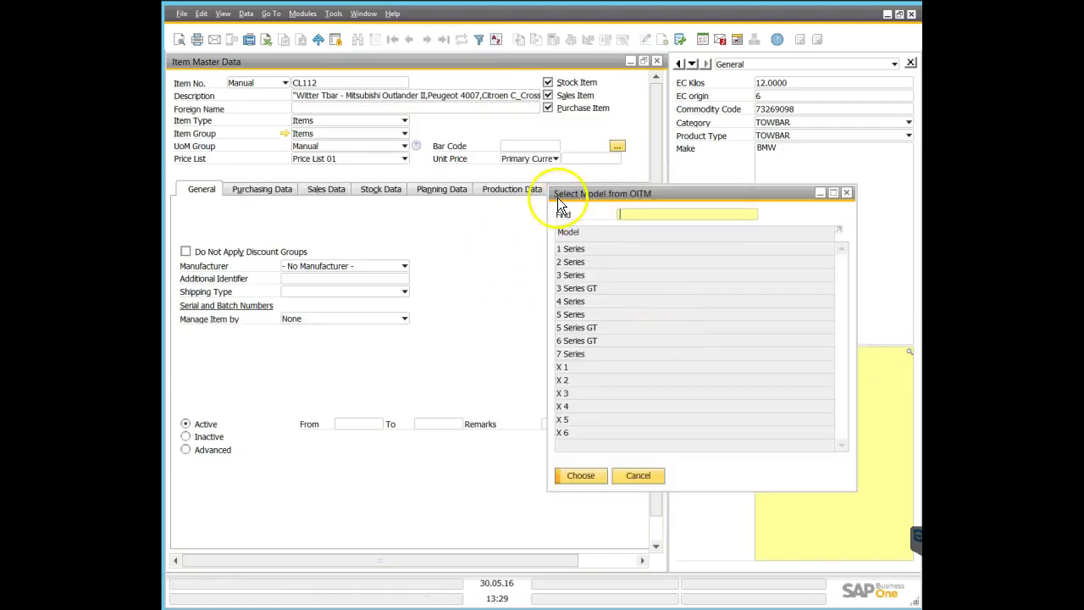
left_click(363, 13)
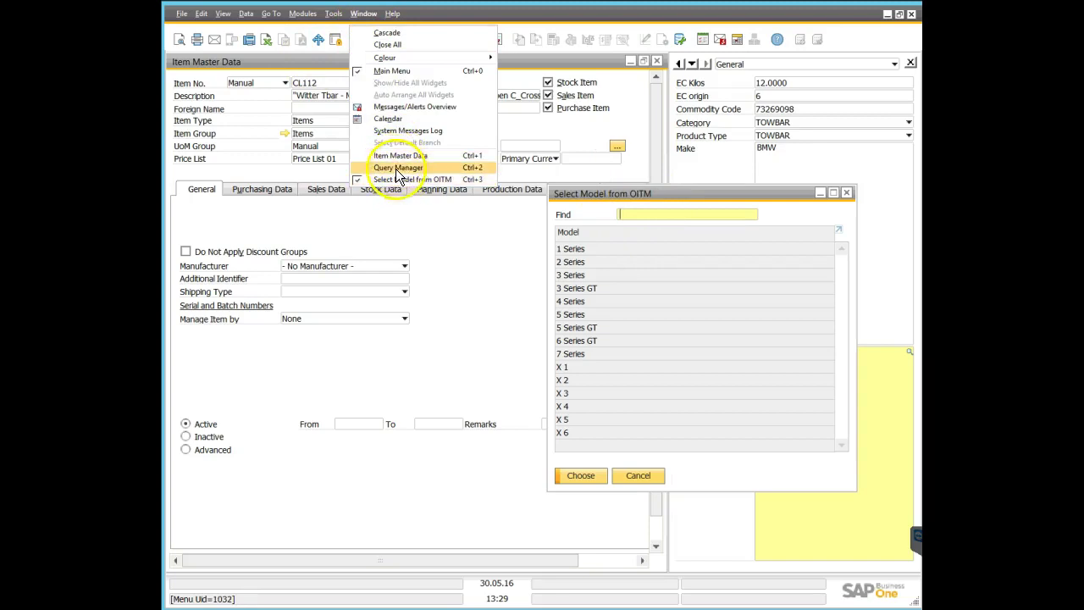
left_click(395, 169)
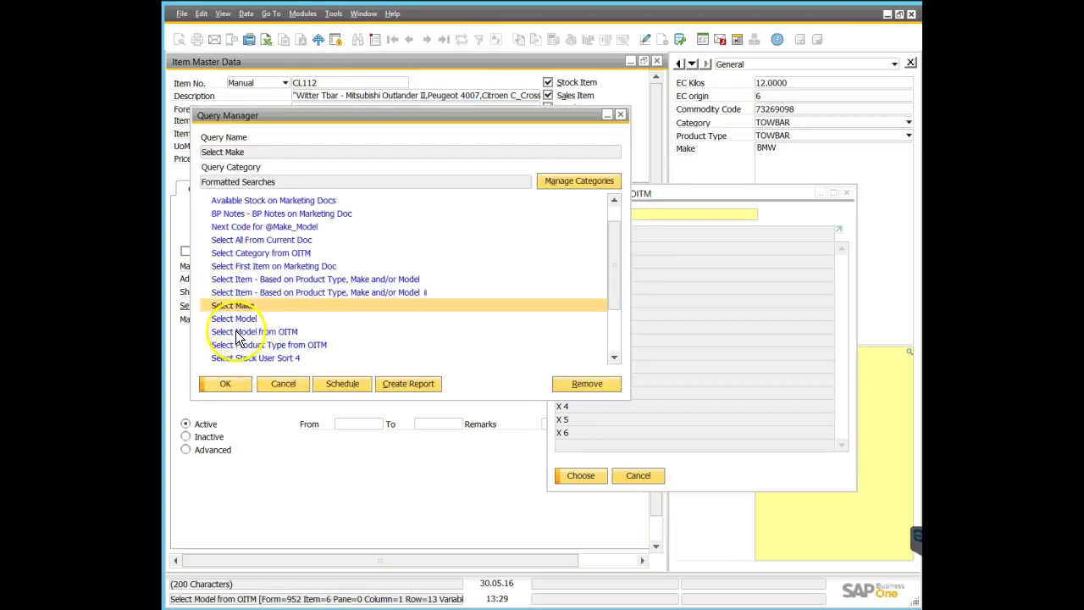
double_click(236, 332)
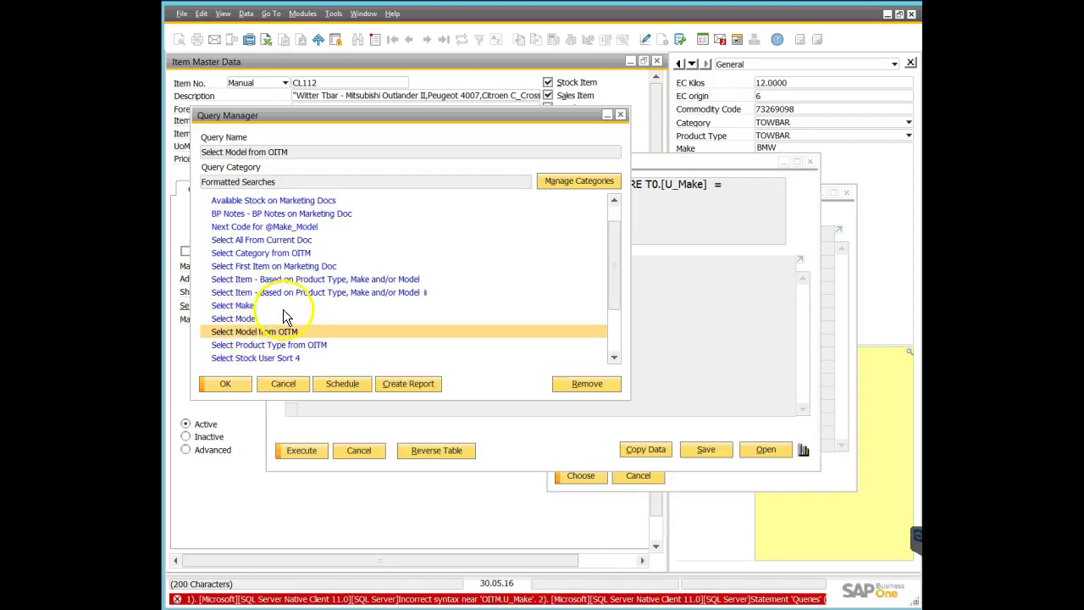
left_click(679, 166)
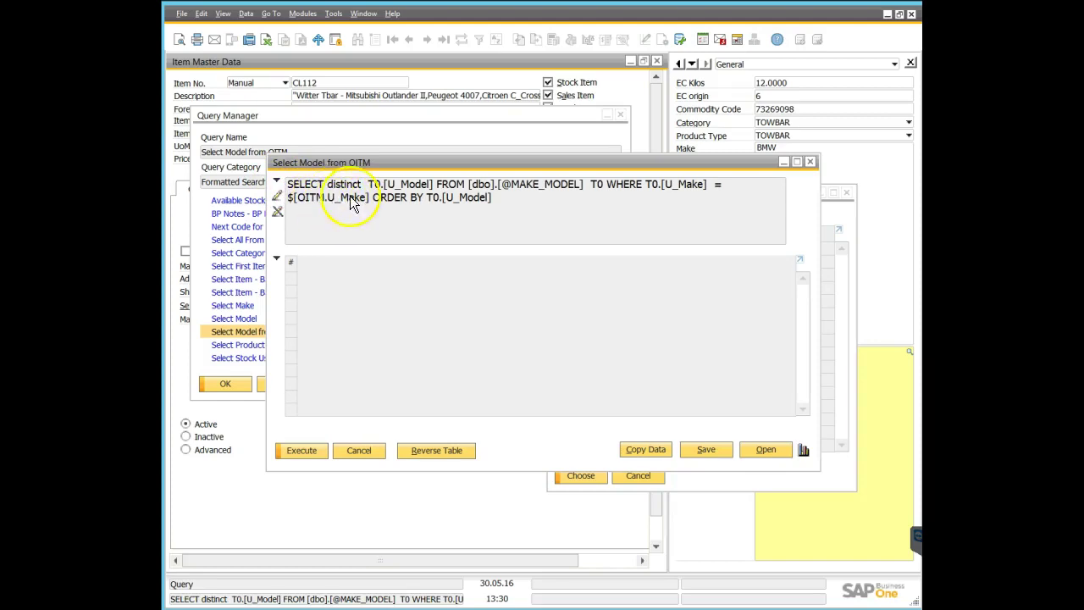
left_click(810, 162)
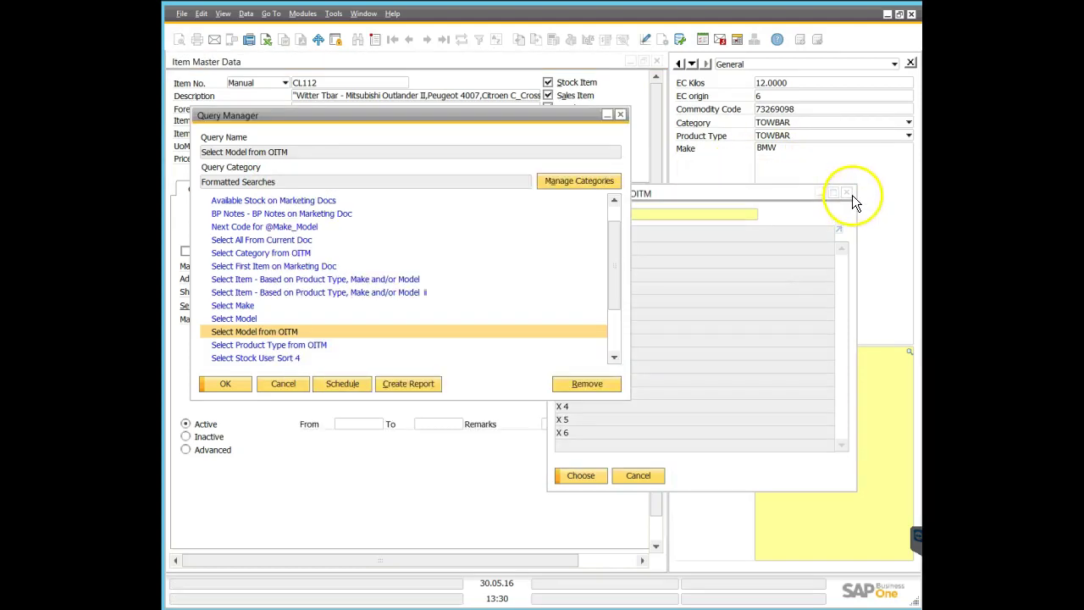
left_click(847, 193)
key("Escape")
Replace the item's Make with WITTER and clear the Model value
left_click(796, 151)
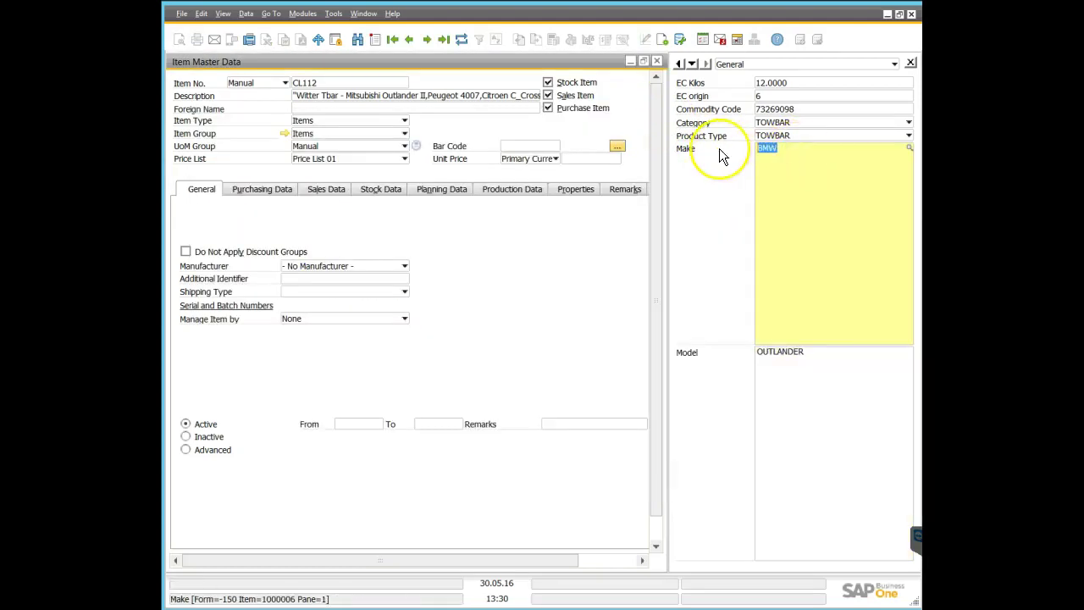
right_click(721, 155)
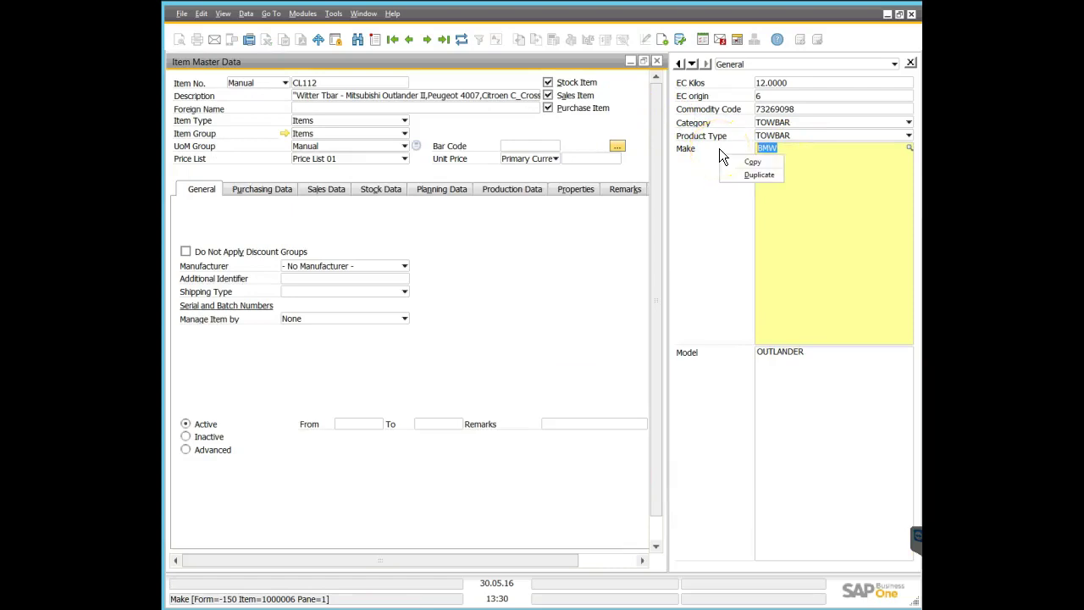
left_click(752, 162)
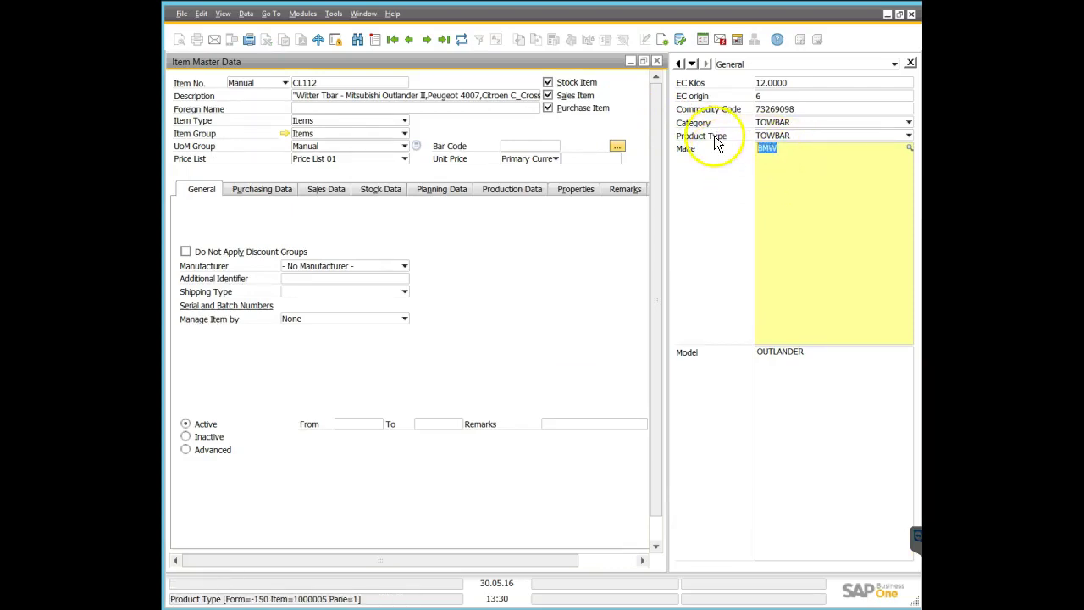
left_click(910, 352)
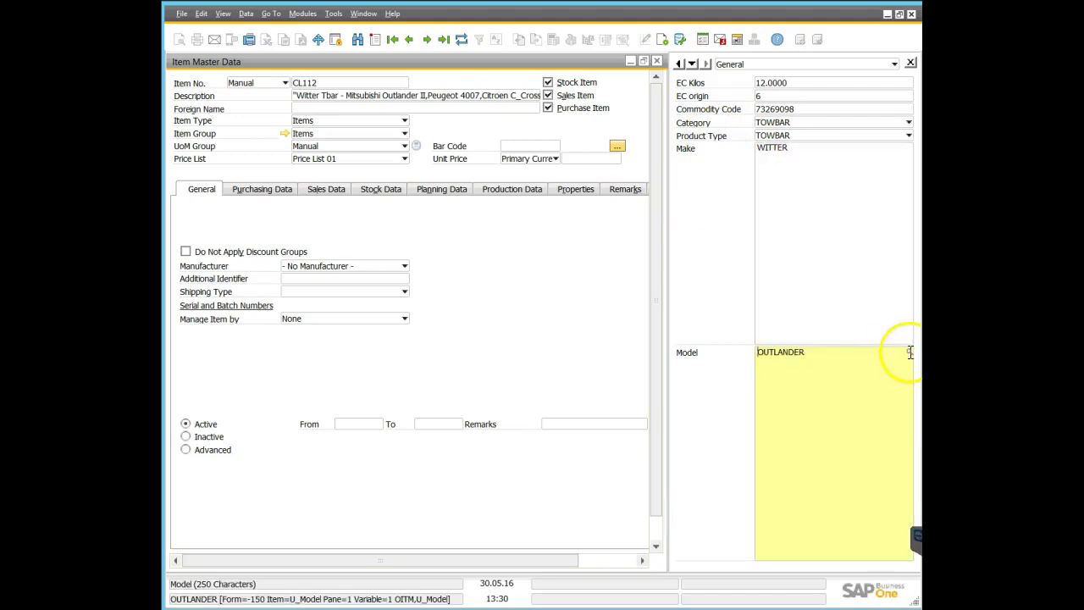
key("shift+End")
key("Delete")
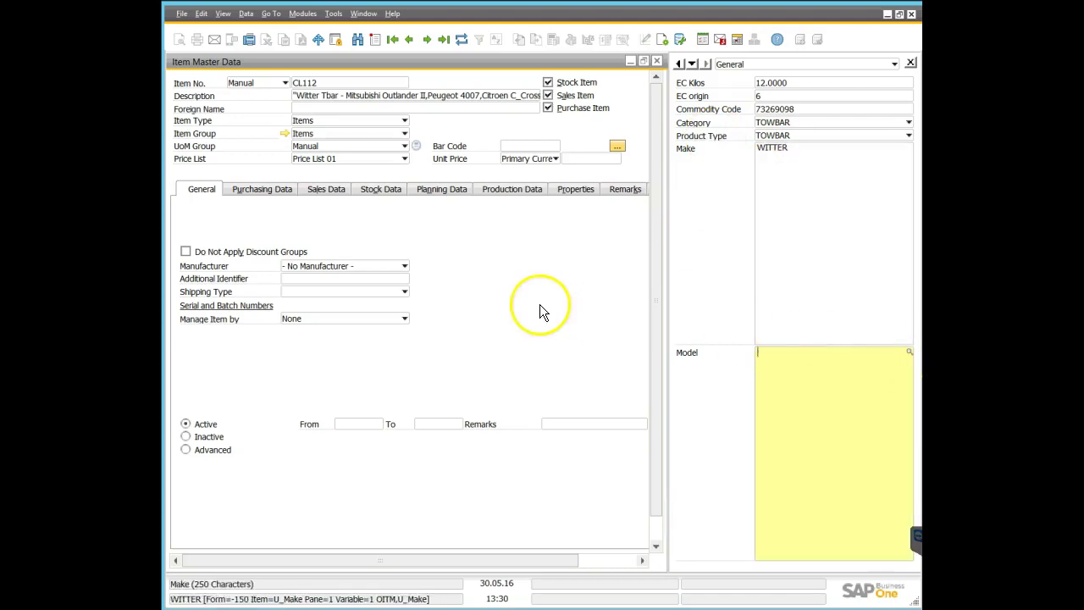
Try to look up models for make WITTER from the empty Model field and close the Details window
left_click(910, 351)
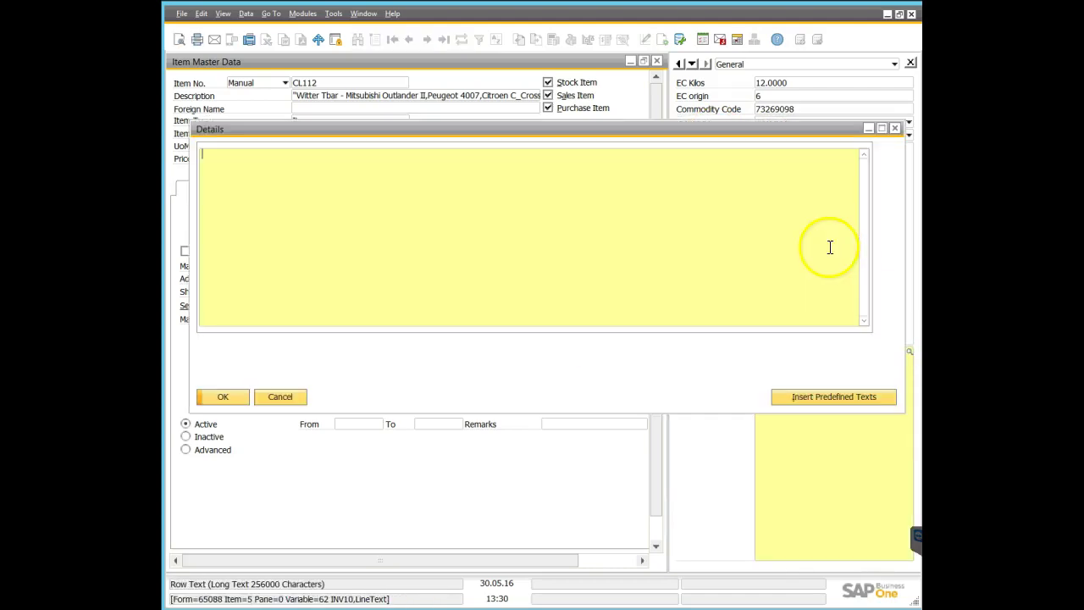
left_click(894, 127)
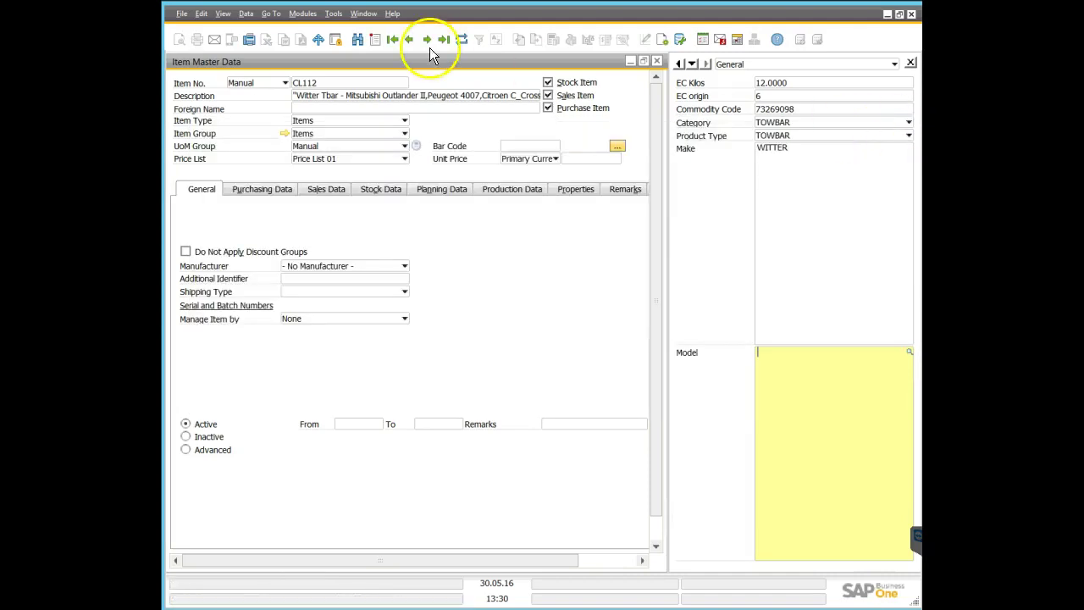
left_click(808, 161)
left_click(788, 398)
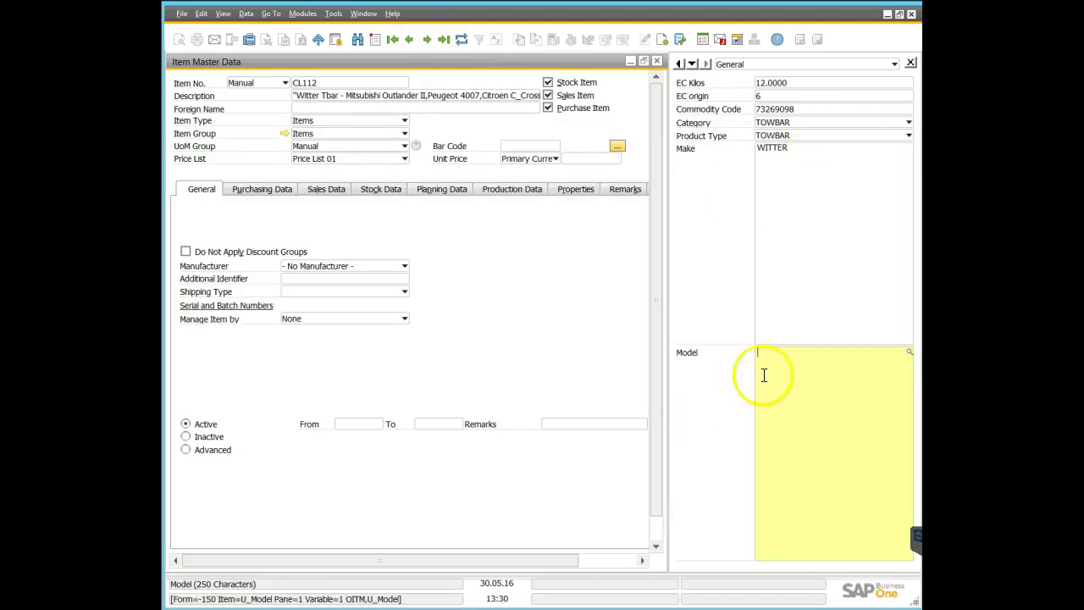
Open the Vehicle Make and Model user-defined table, examine its make and model rows up to Mitsubishi, and close it
left_click(363, 14)
left_click(333, 14)
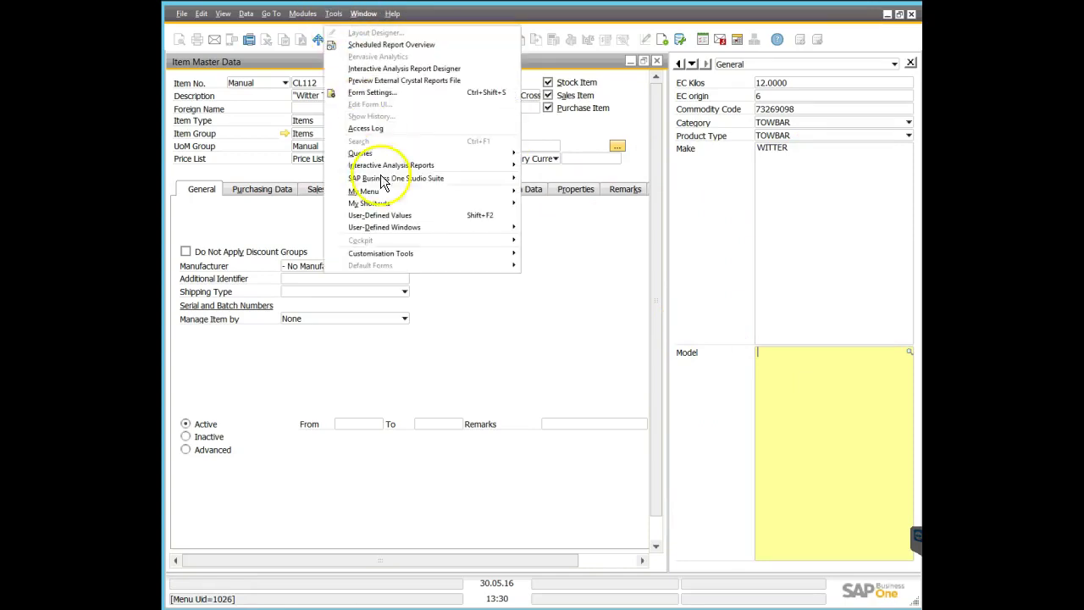
mouse_move(379, 228)
left_click(590, 228)
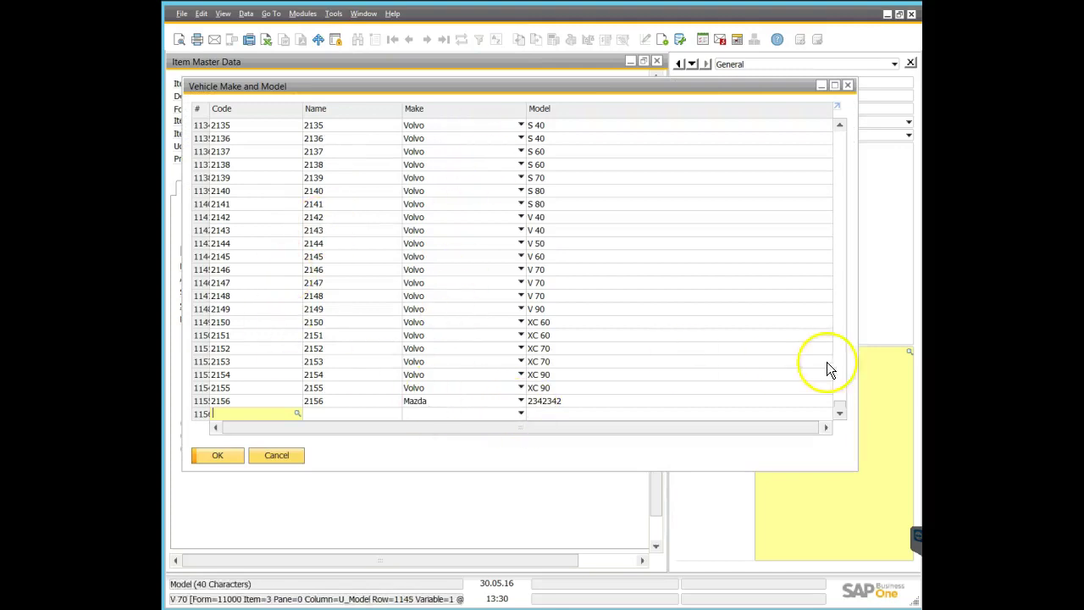
left_click_drag(833, 403, 839, 282)
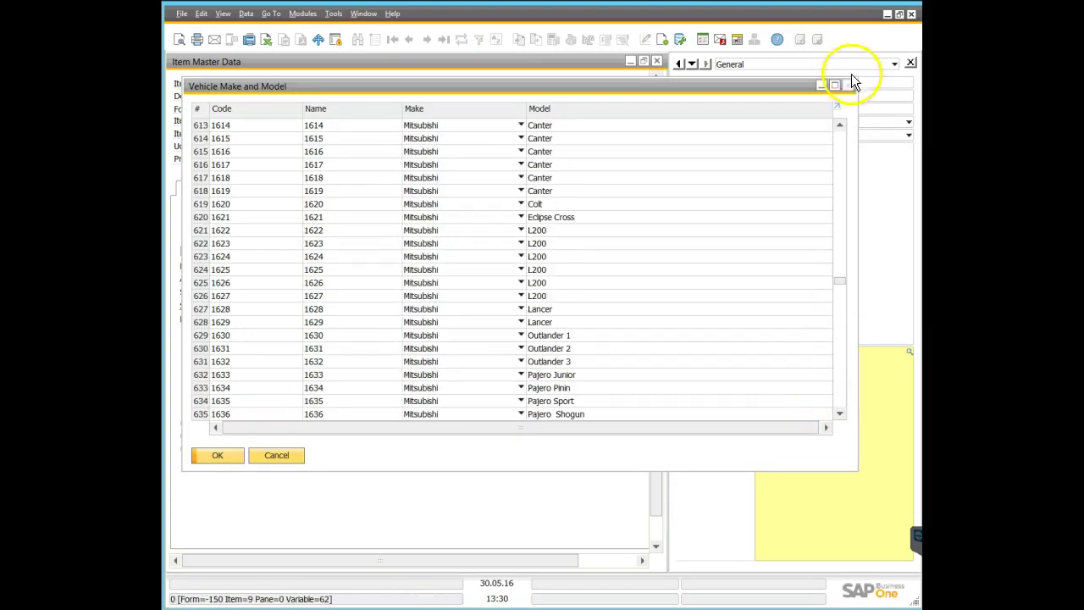
left_click(860, 223)
Set the item's Make to TOYOTA and open the Model field's lookup list for that make
left_click(826, 174)
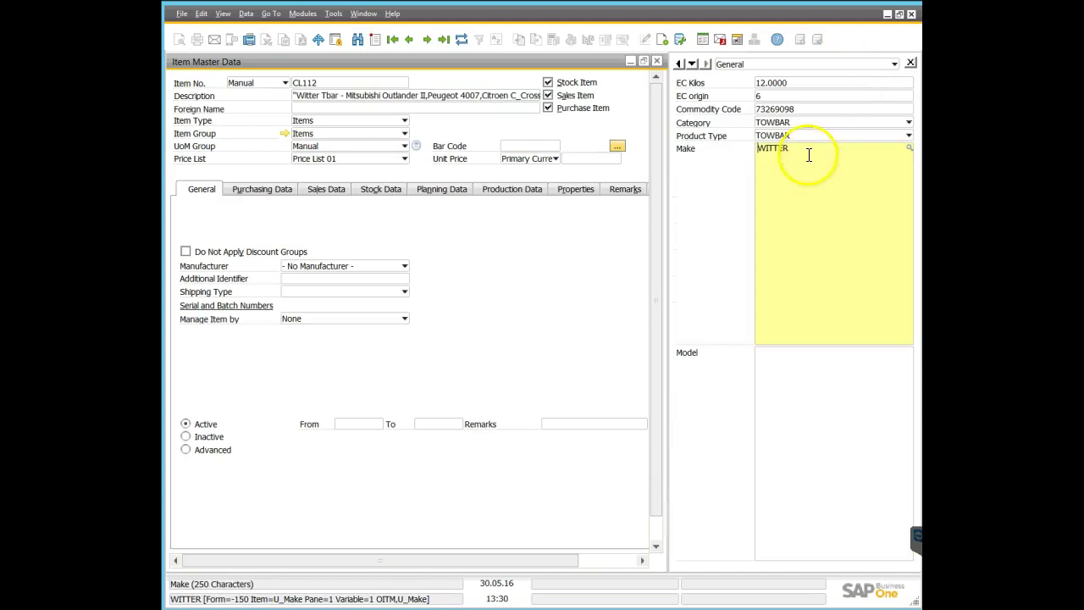
left_click_drag(811, 152, 737, 148)
type("TOYOTA")
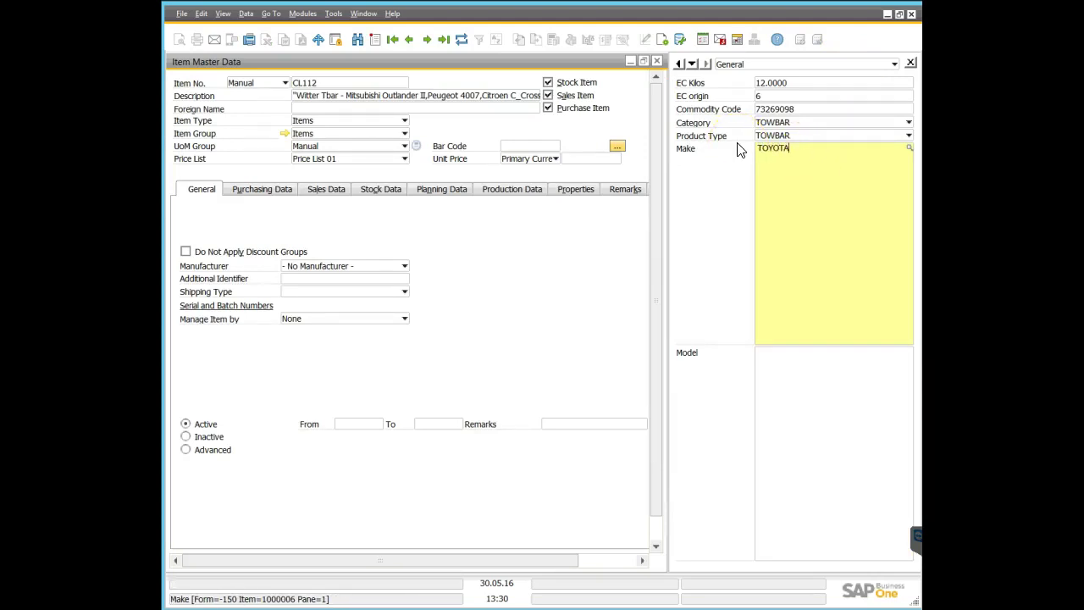
left_click(877, 351)
left_click(908, 352)
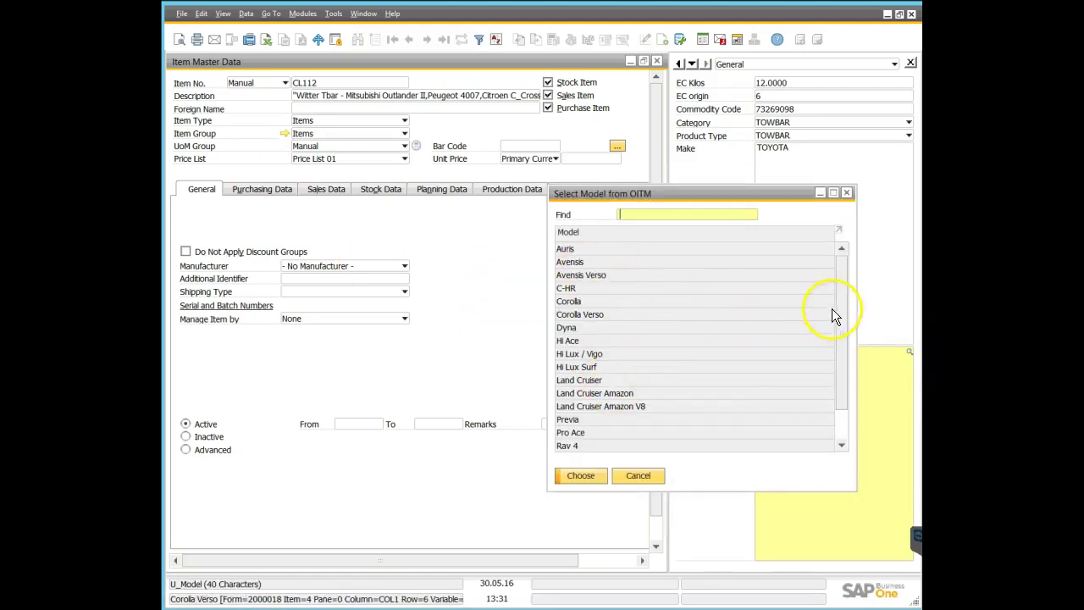
Examine the remaining TOYOTA models and the Select Model from OITM query in the Formatted Searches category
scroll(831, 308, "down", 1)
left_click(639, 476)
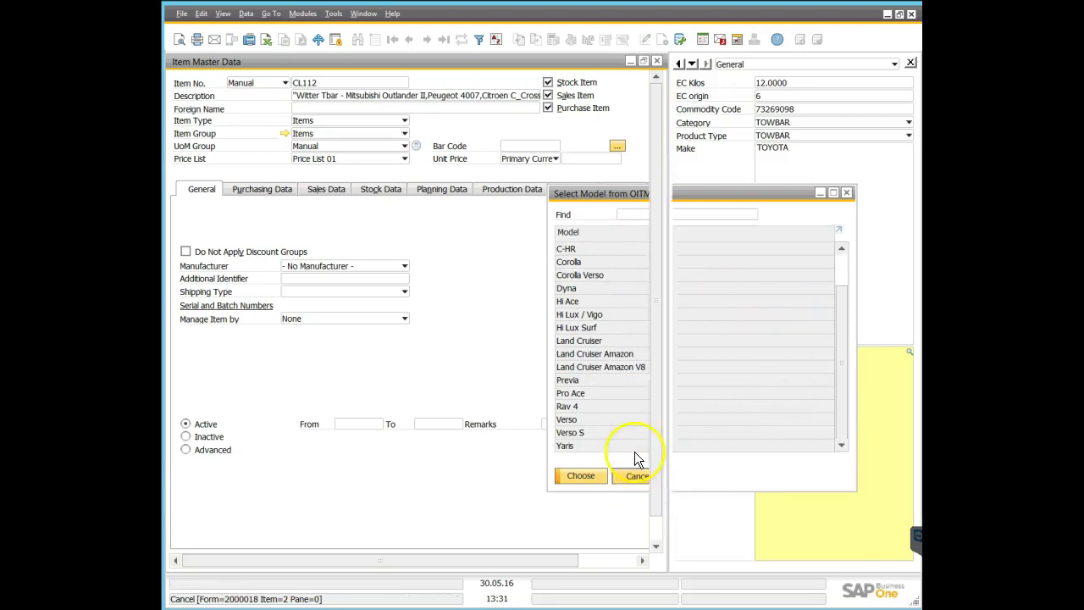
left_click(682, 39)
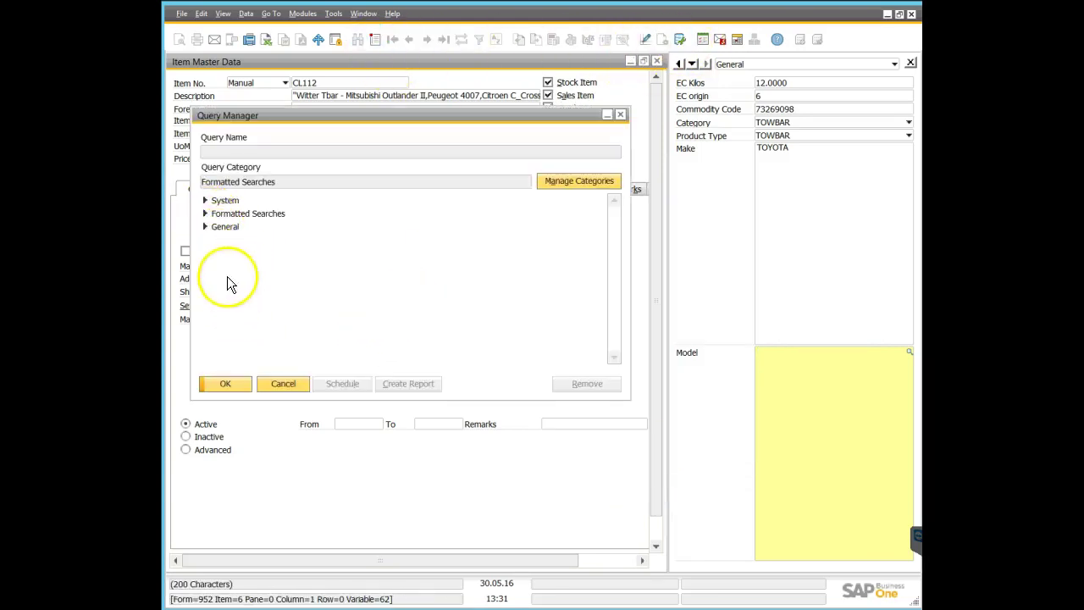
left_click(204, 213)
scroll(401, 274, "down", 2)
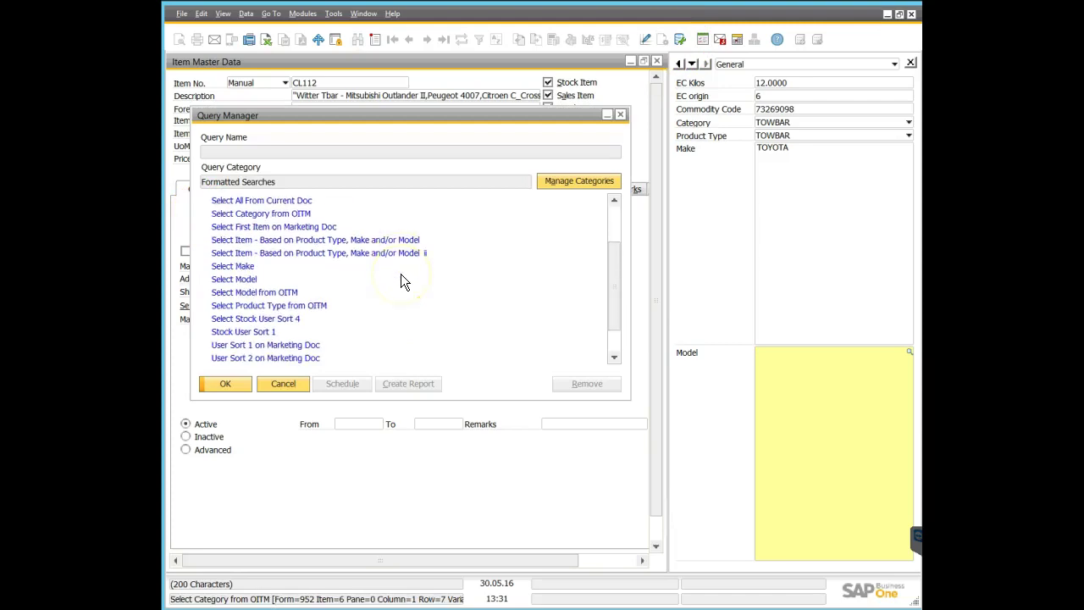
double_click(254, 292)
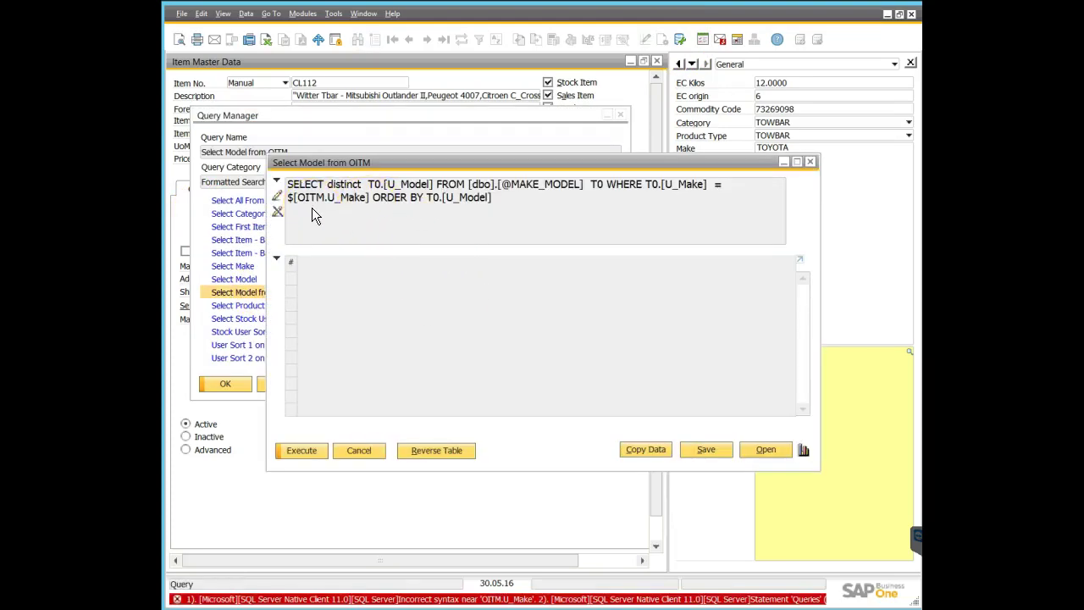
left_click(358, 450)
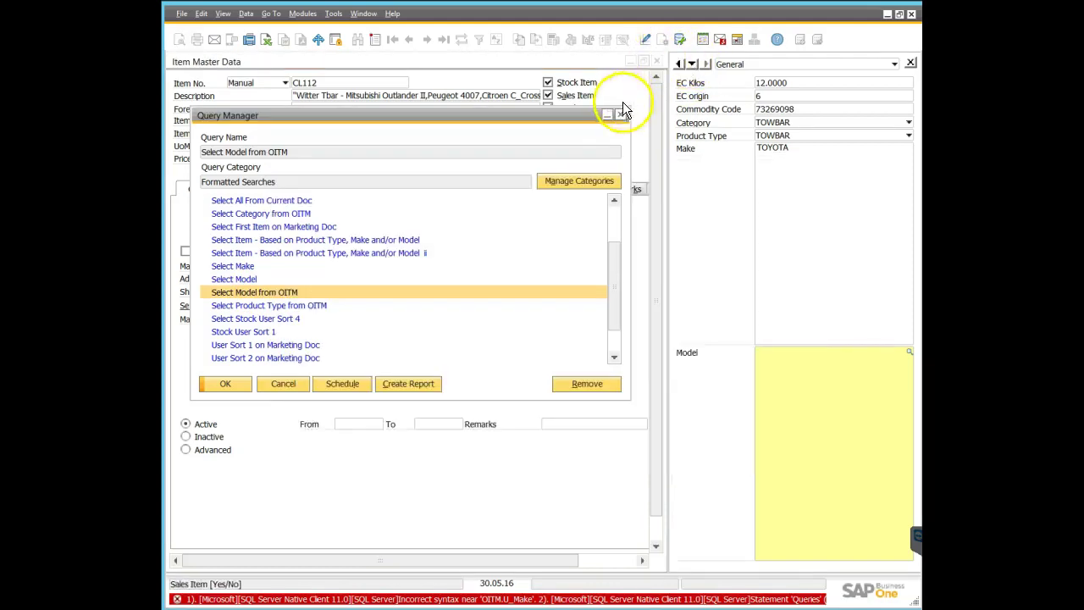
Close the Query Manager and the item master record, discarding the item's unsaved changes
key("Escape")
left_click(657, 62)
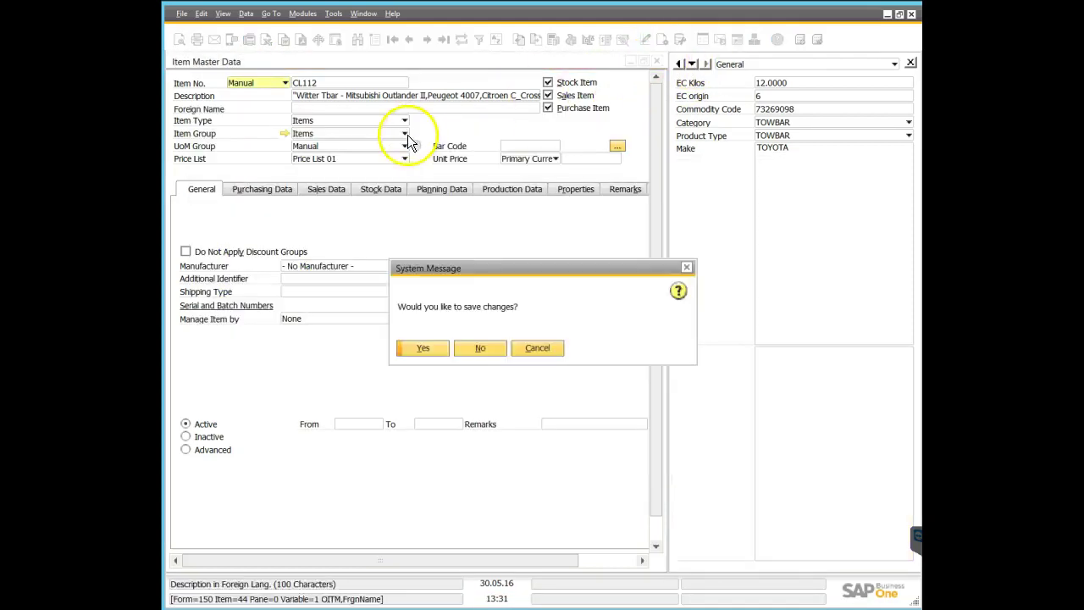
left_click(480, 343)
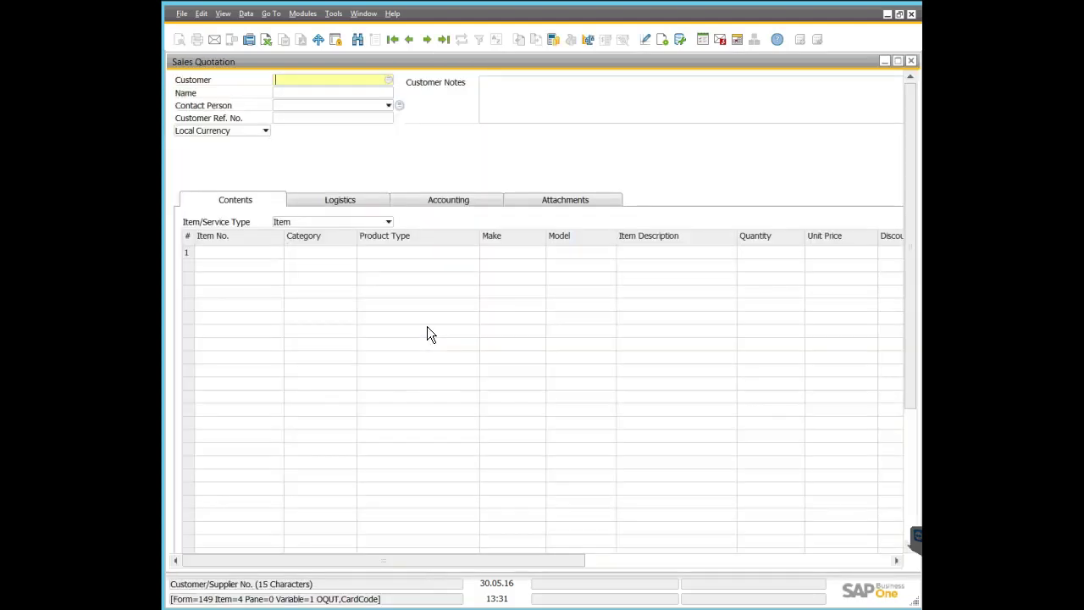
Select A&A Autos as the customer on a new sales quotation
key("Tab")
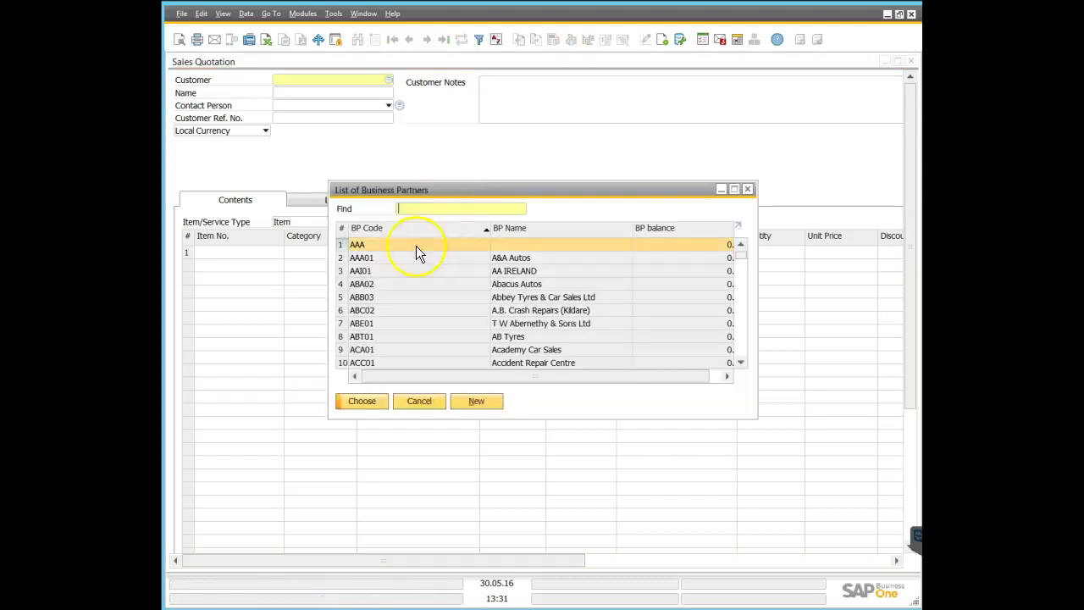
left_click(378, 258)
key("Return")
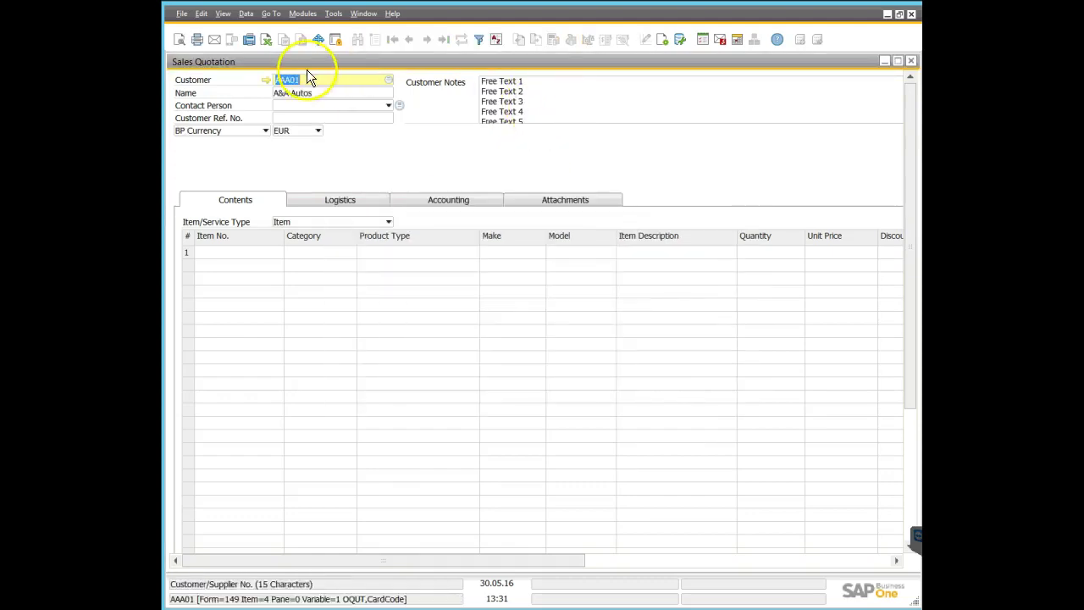
left_click(298, 14)
mouse_move(322, 34)
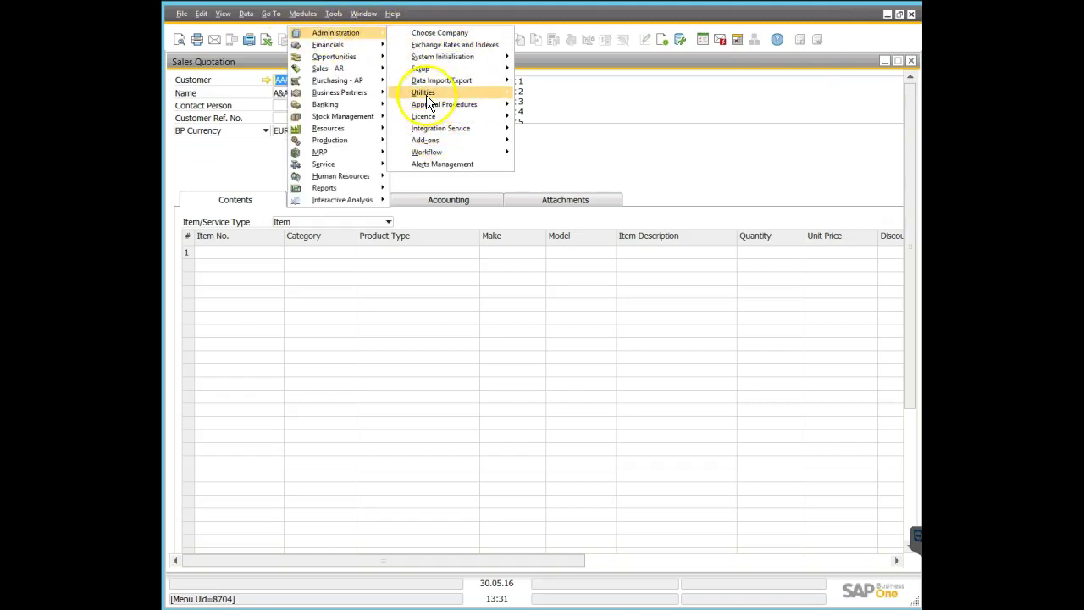
mouse_move(428, 98)
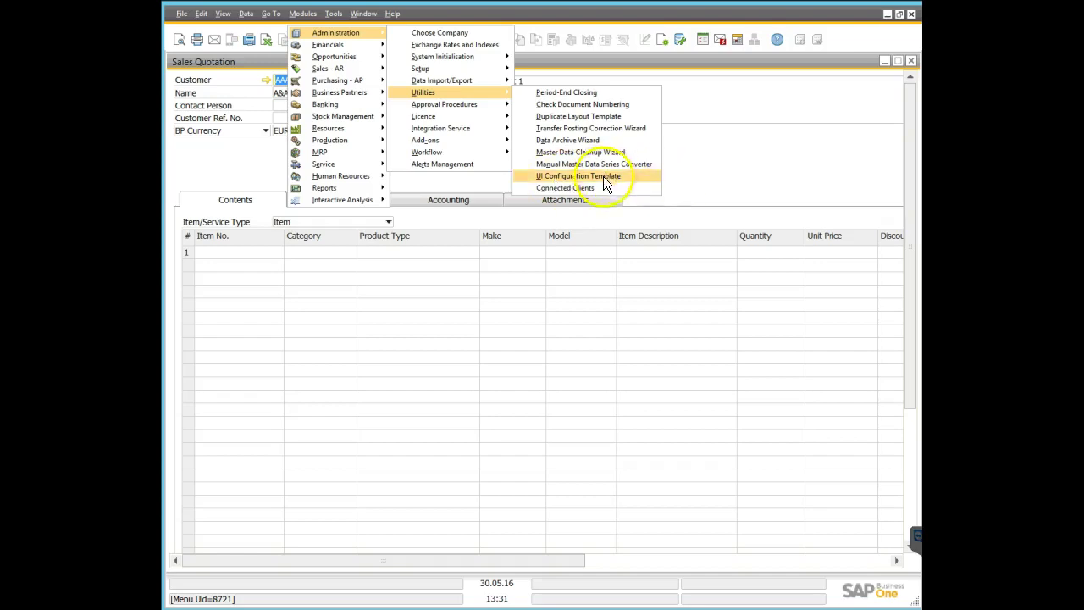
left_click(575, 84)
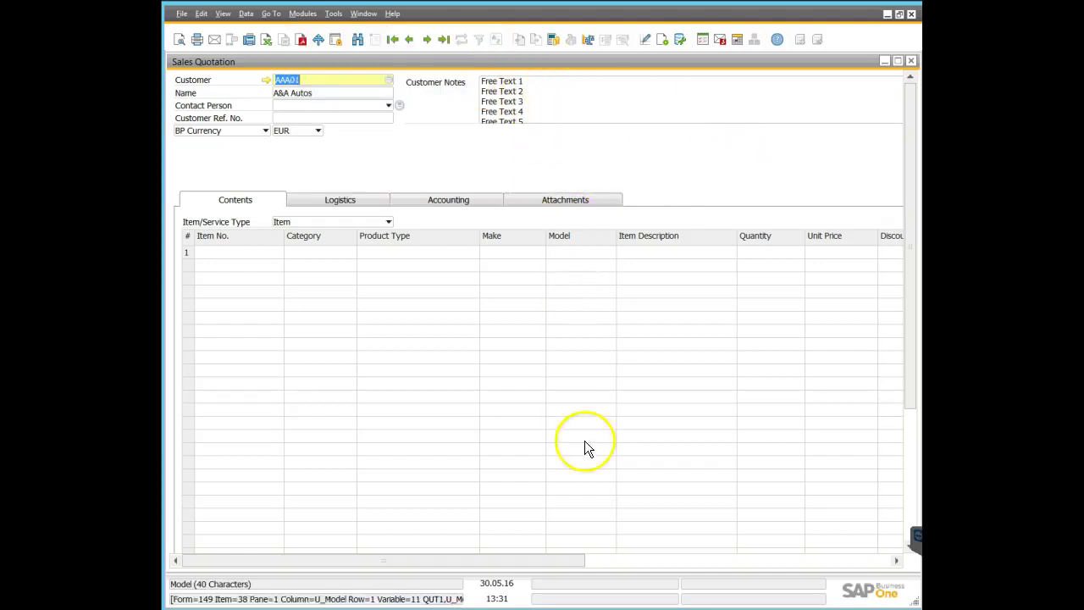
Review the quotation's line columns and the item lookup opened from the first row's Item No. field
left_click(689, 560)
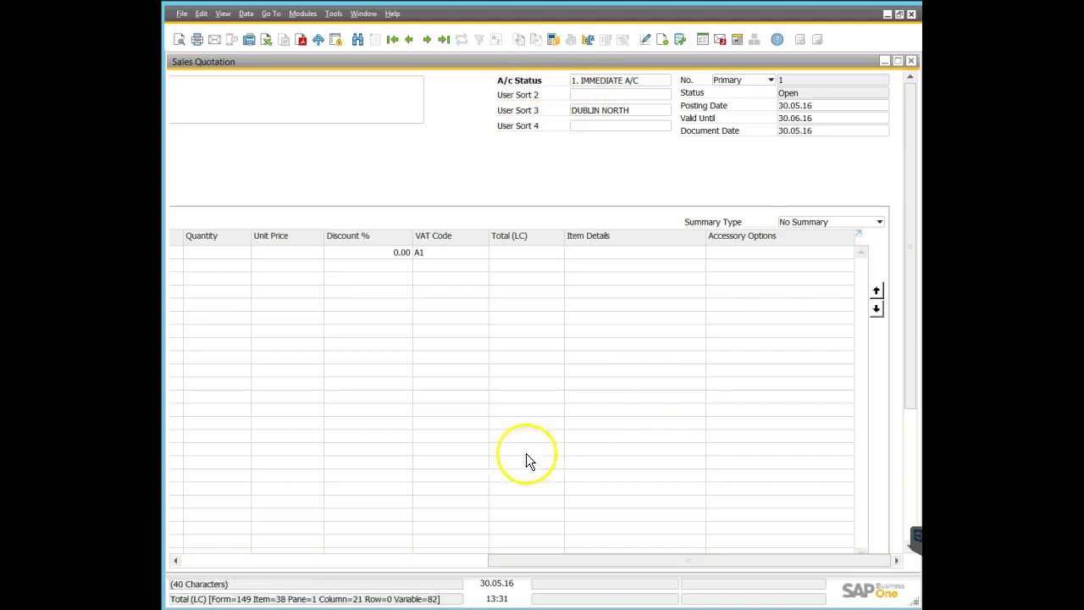
left_click(421, 559)
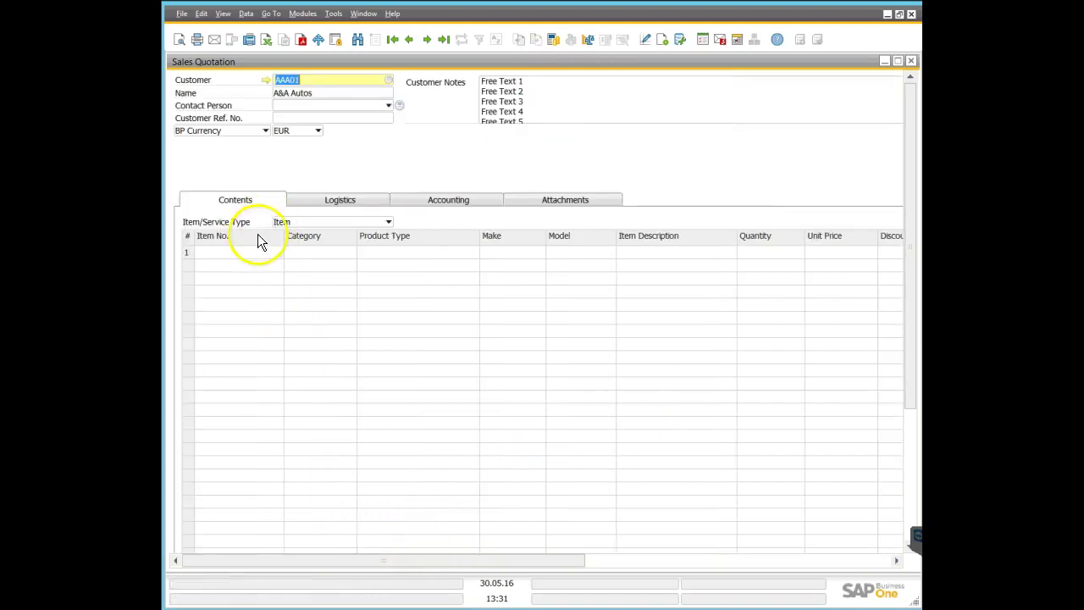
left_click(245, 252)
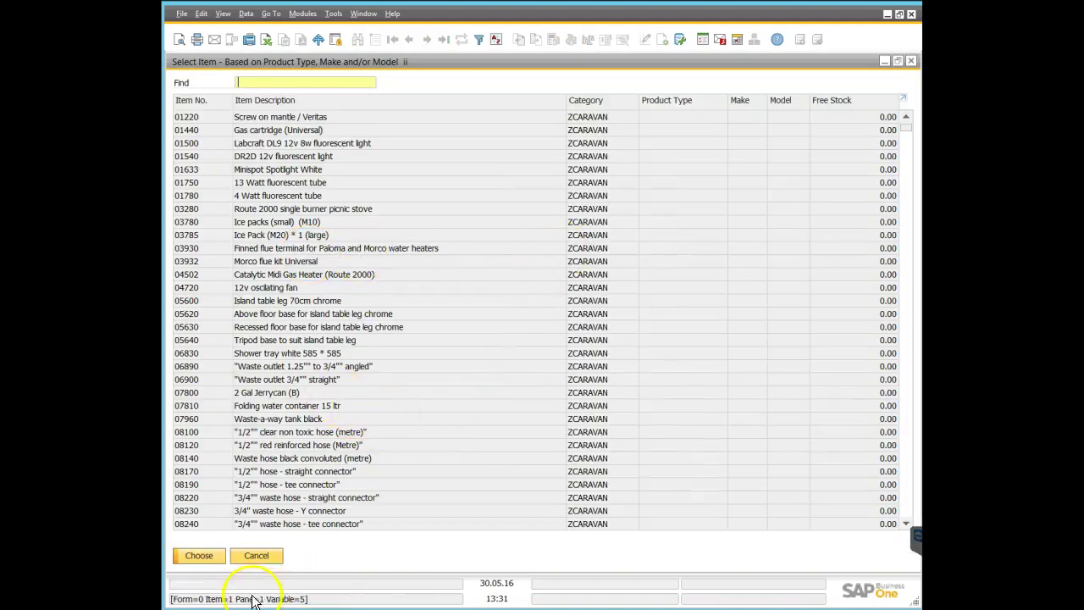
left_click(257, 556)
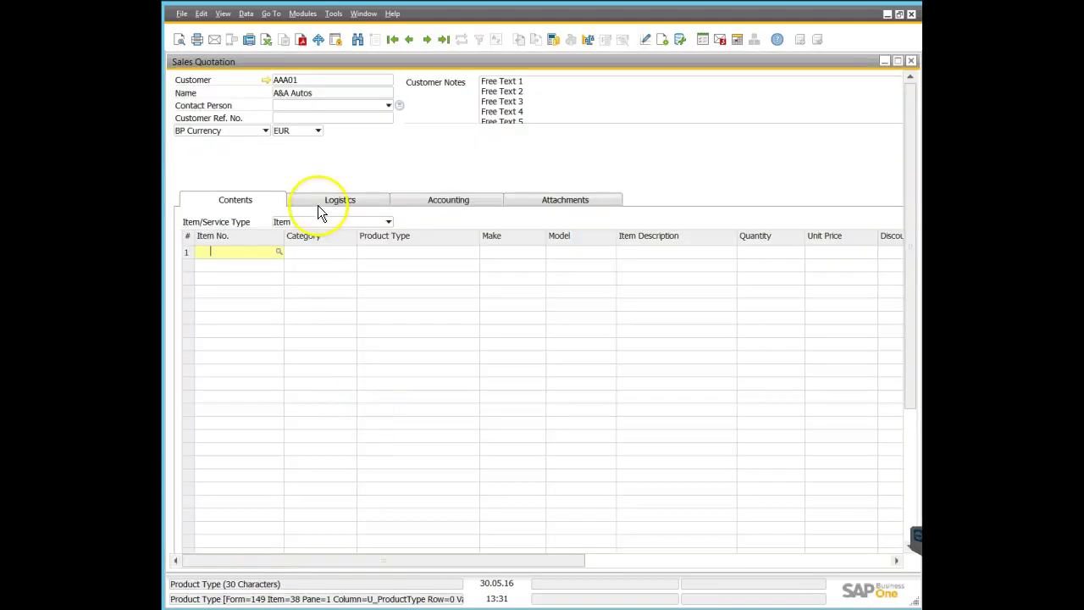
left_click(279, 252)
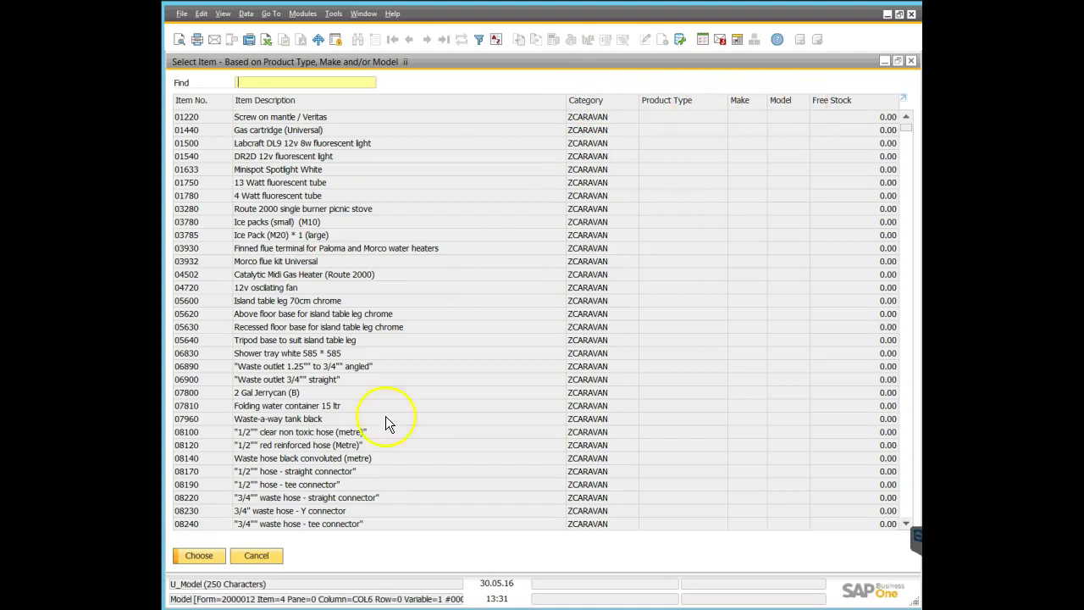
left_click(257, 556)
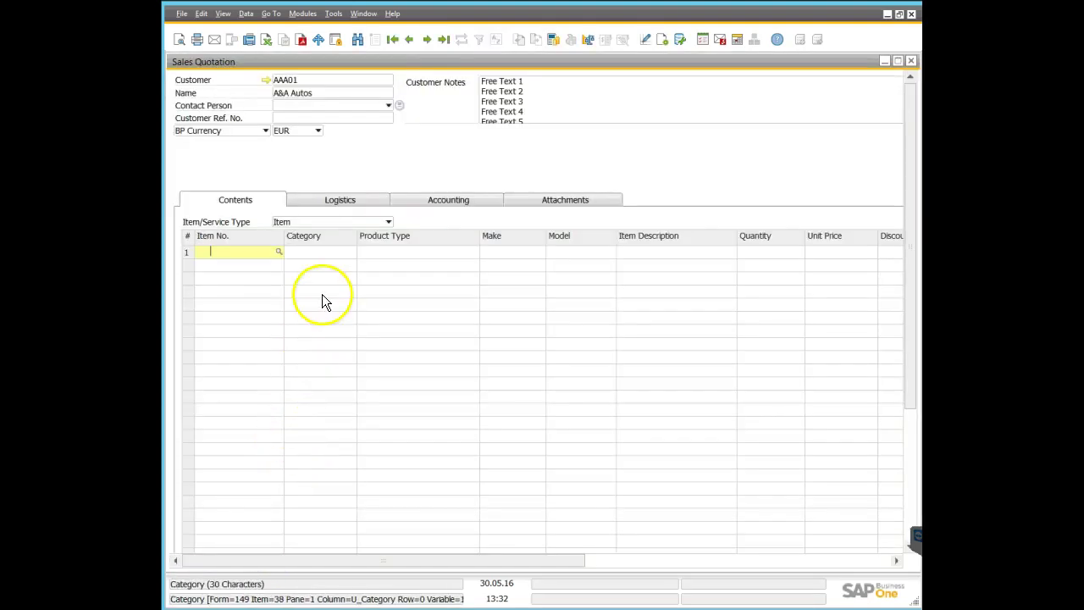
Browse the unfiltered item lookup for the first row through the TOWBAR and VANGUARD items and close it
left_click(278, 250)
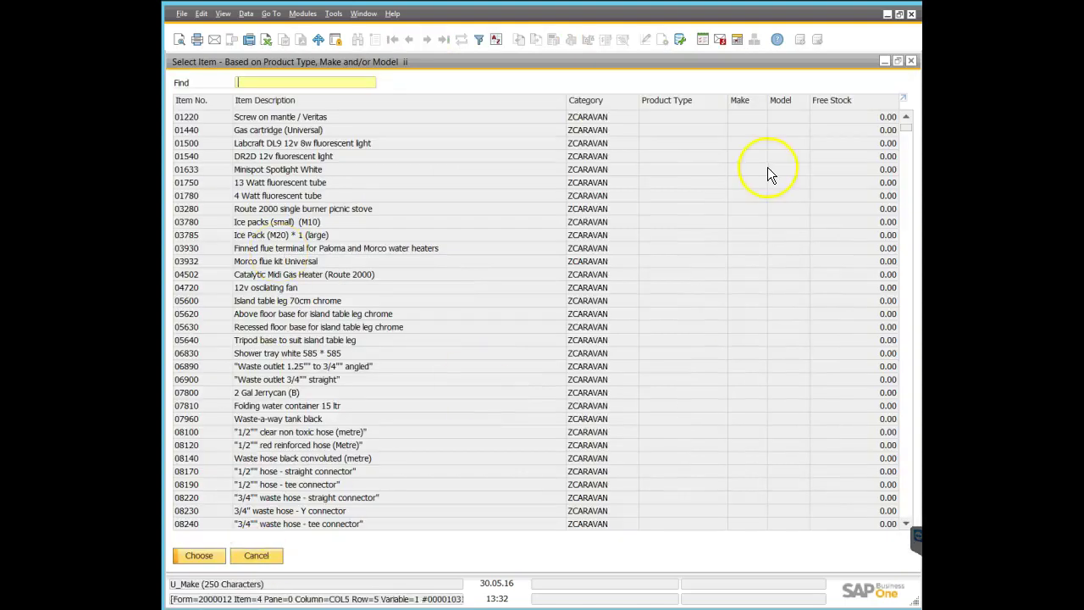
left_click_drag(906, 136, 906, 264)
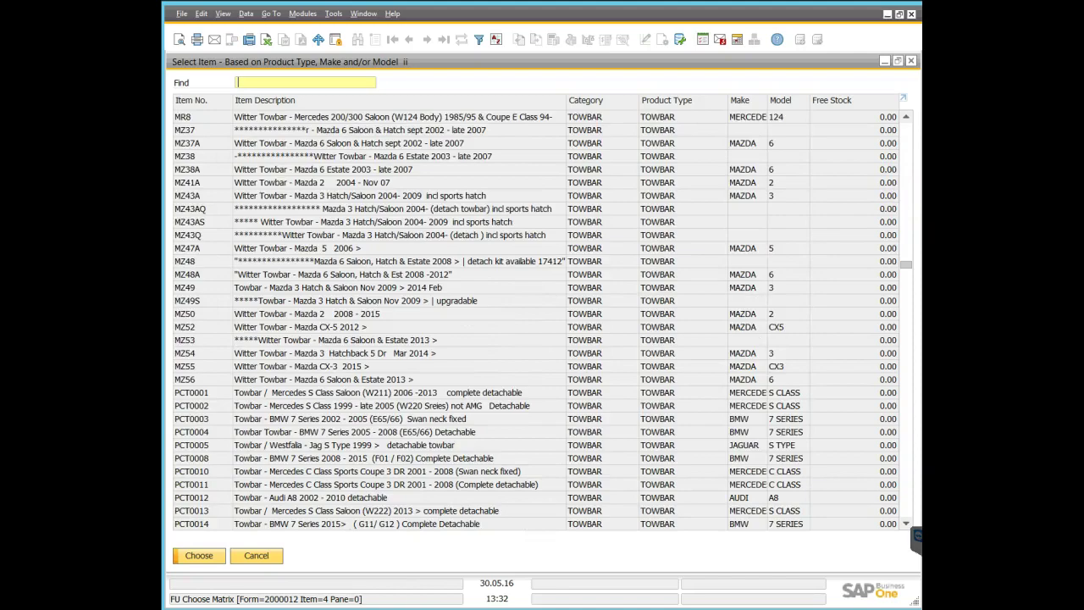
left_click_drag(909, 303, 905, 452)
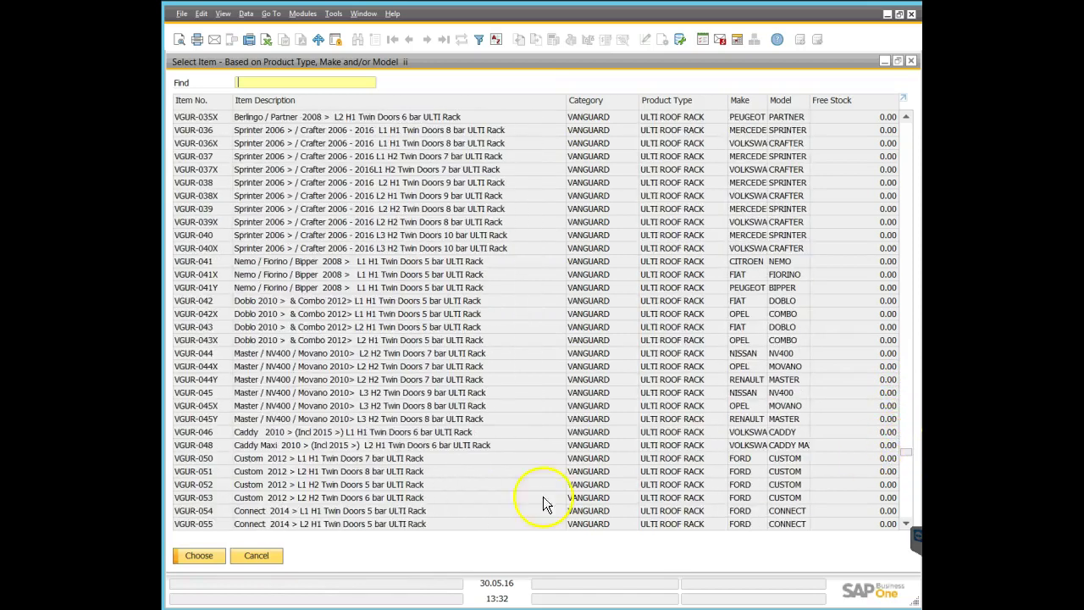
left_click(251, 559)
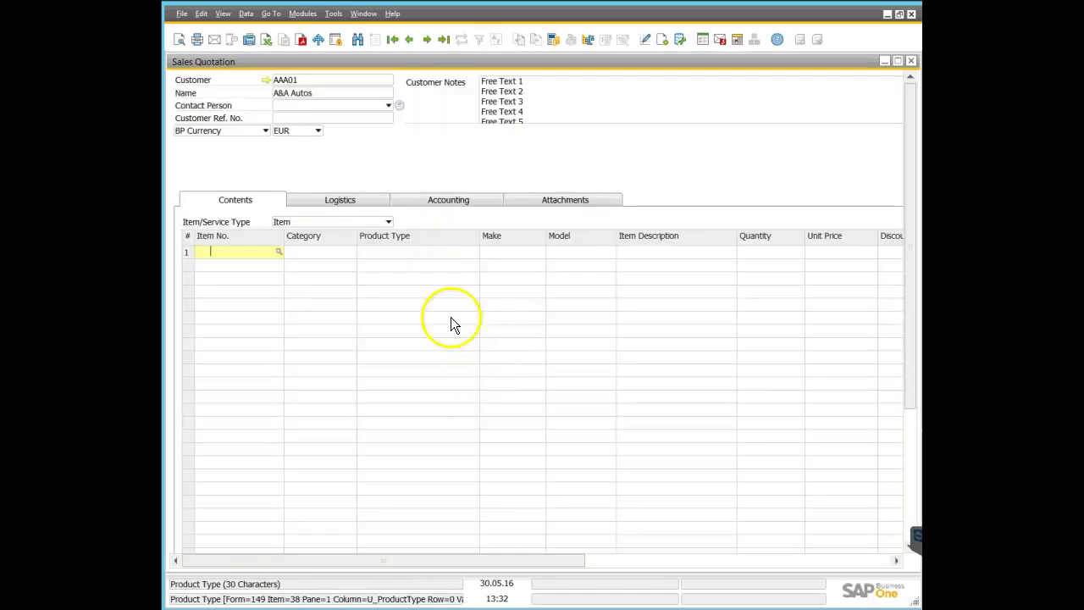
Set the first quotation row's Category to VANGUARD and its Product Type to ULTI
left_click(345, 250)
left_click(351, 251)
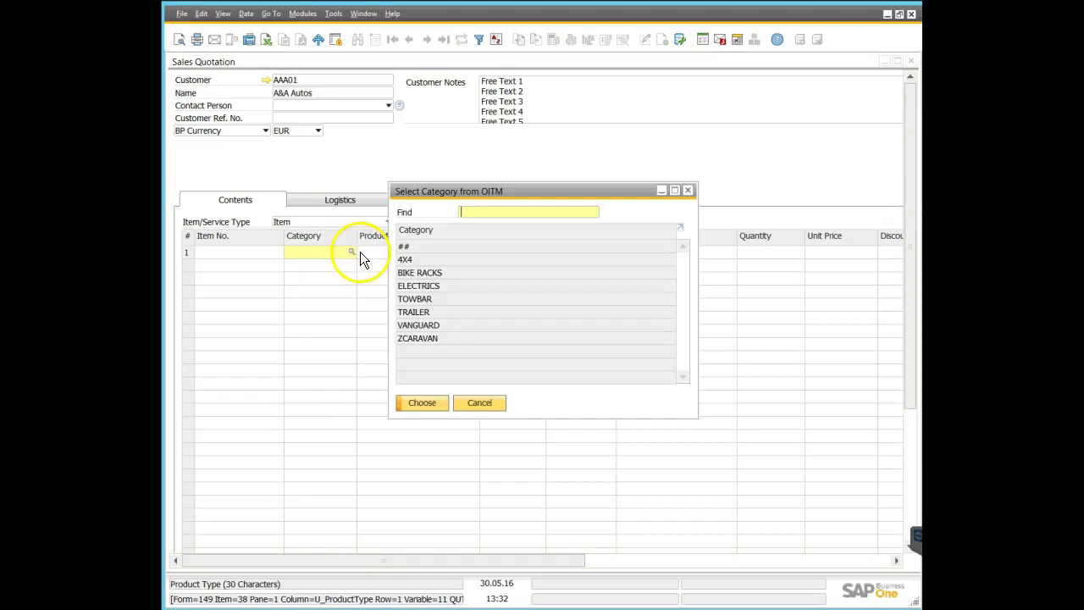
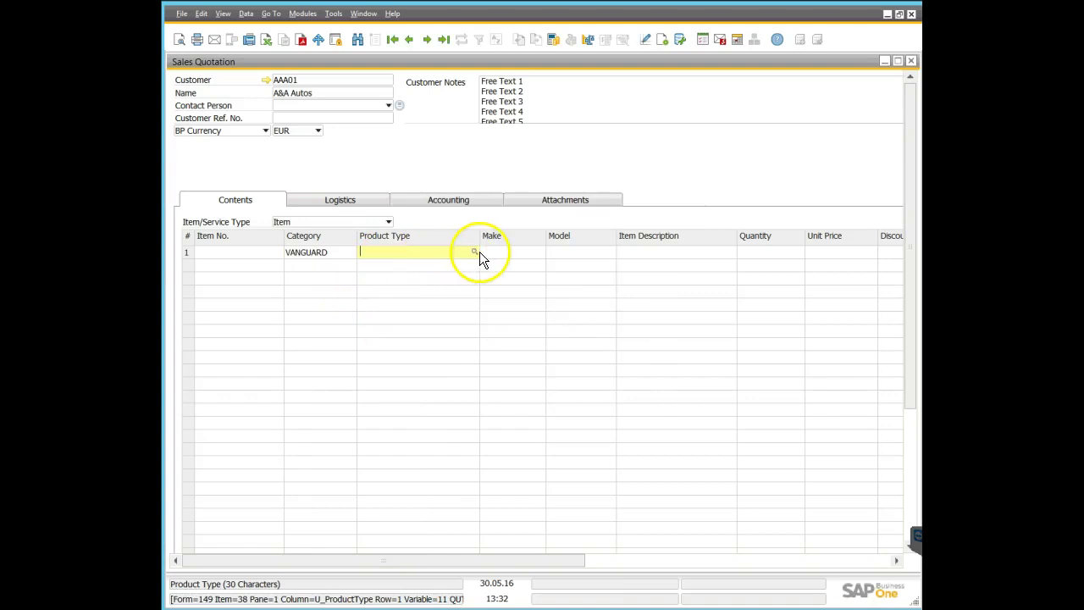
left_click(475, 252)
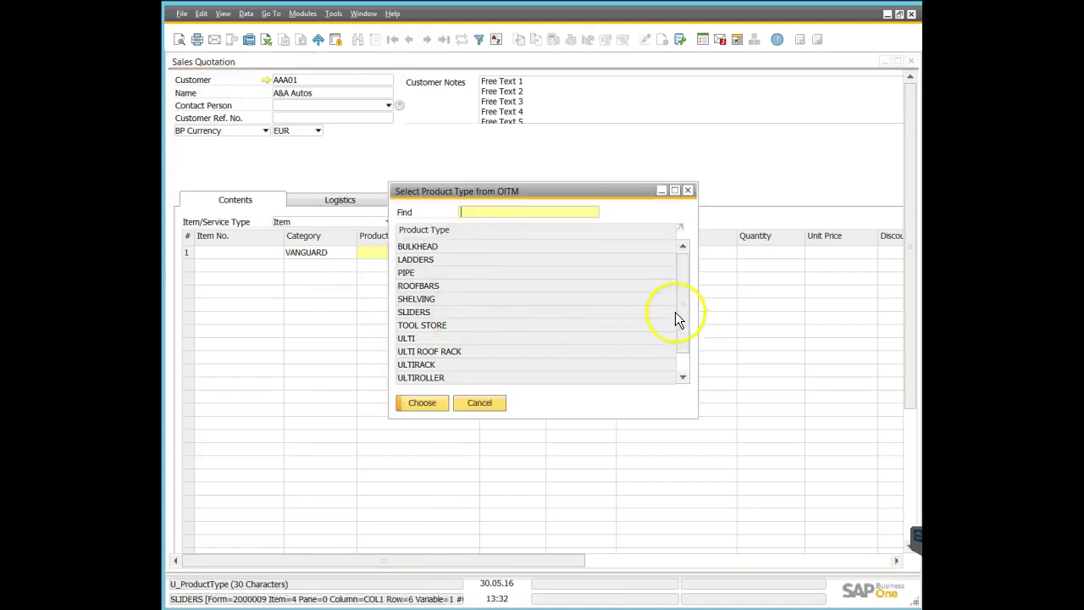
left_click_drag(684, 309, 685, 271)
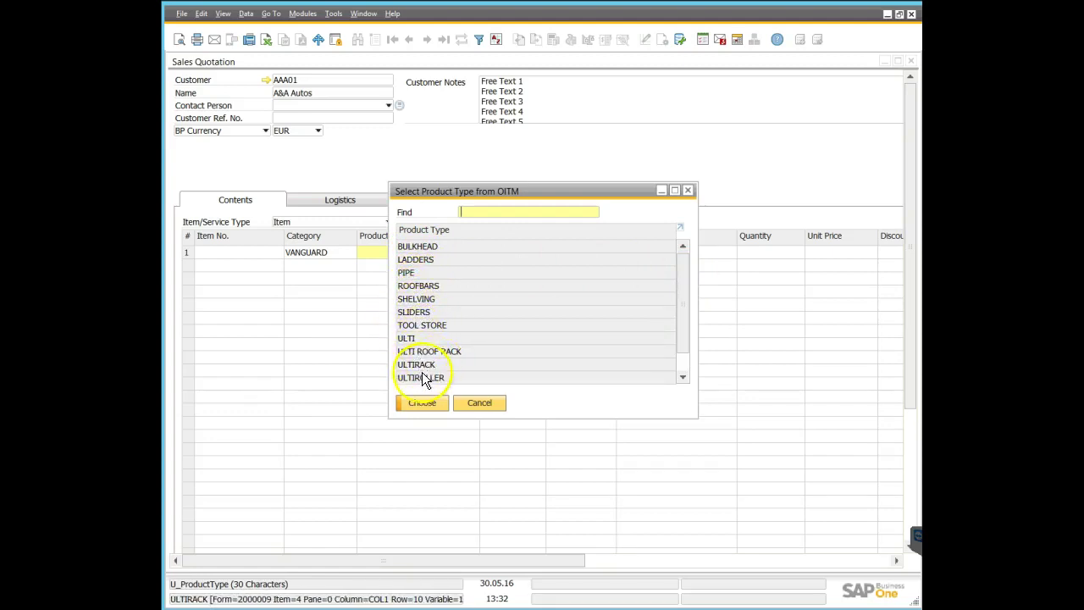
scroll(685, 330, "down", 1)
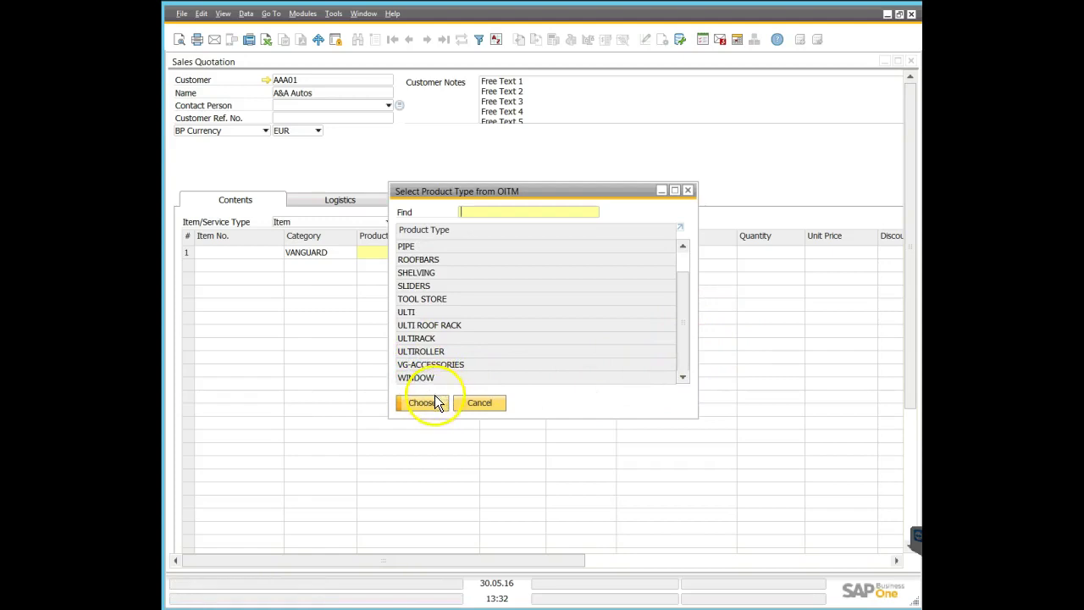
double_click(414, 311)
Browse the item lookup filtered by category VANGUARD and product type ULTI, and close it without choosing an item
left_click(279, 252)
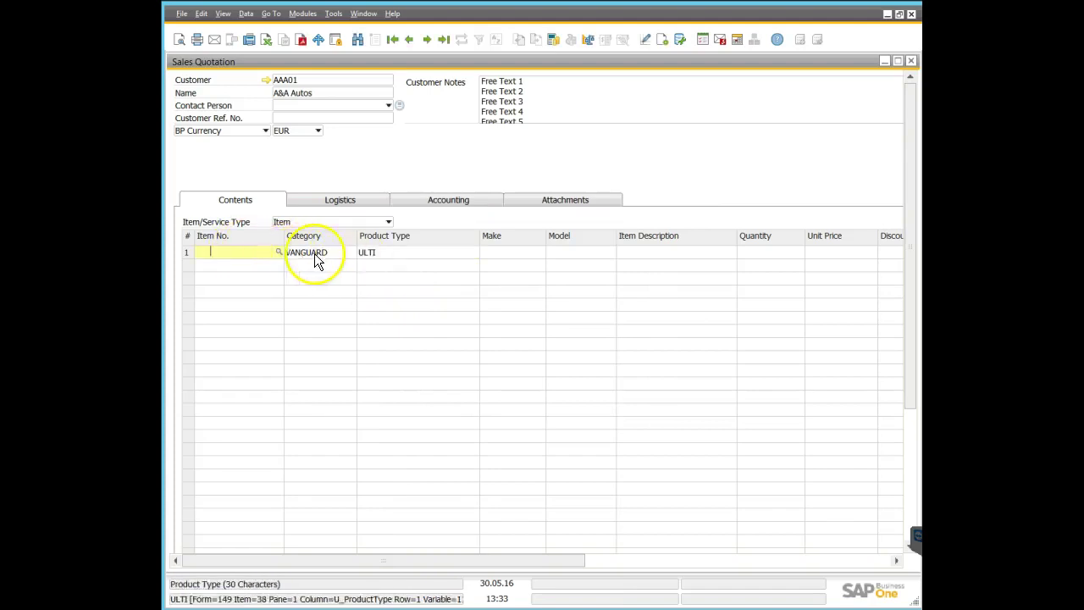
left_click(279, 253)
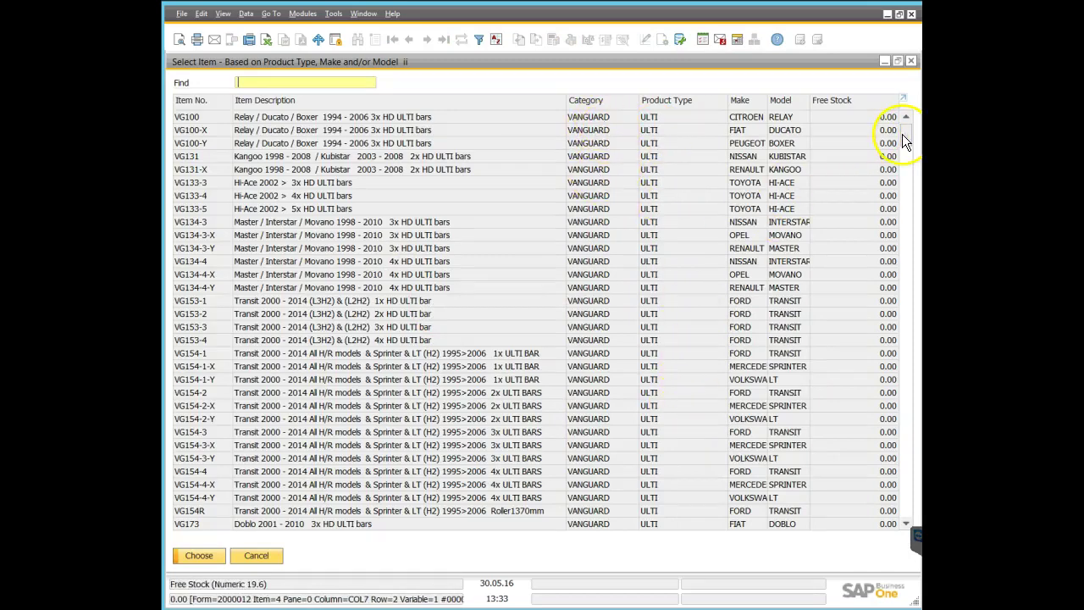
left_click_drag(909, 137, 911, 335)
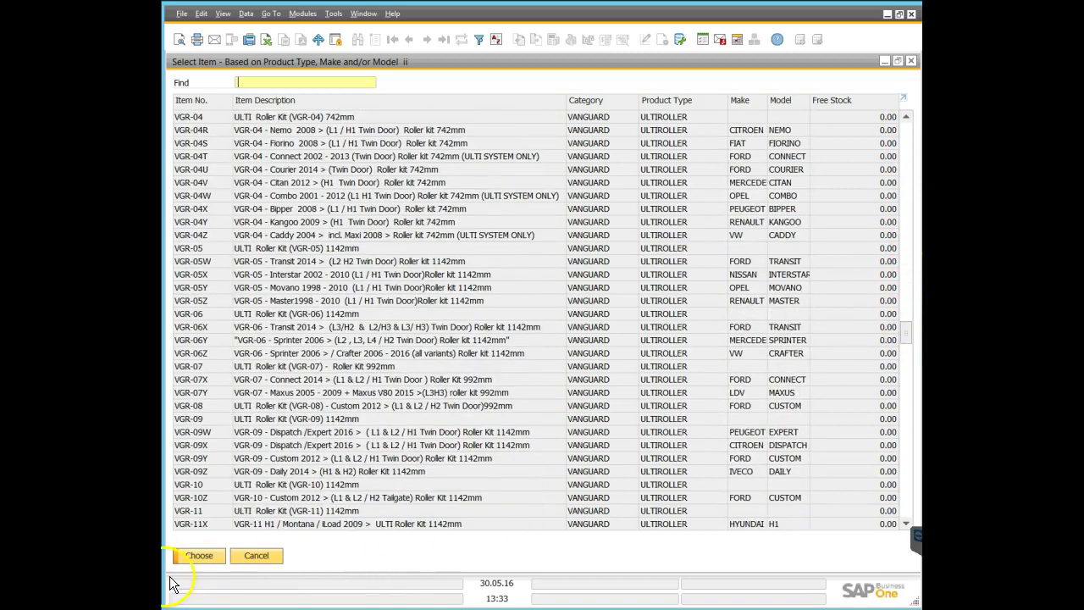
left_click(270, 555)
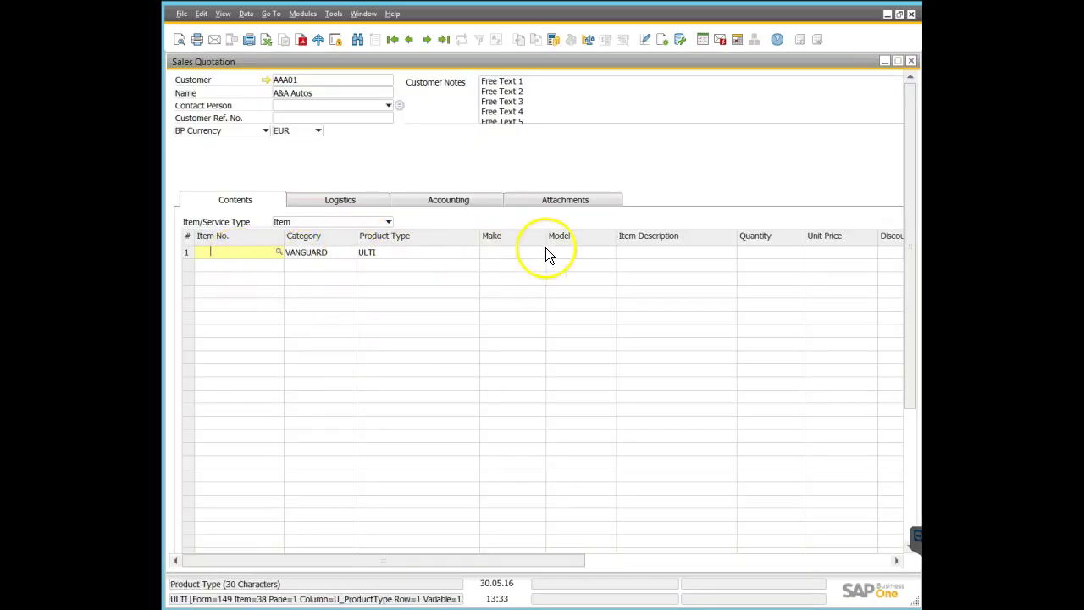
Clear the Category and Product Type values from the first quotation row
left_click(349, 257)
key("Delete")
left_click(370, 251)
key("Delete")
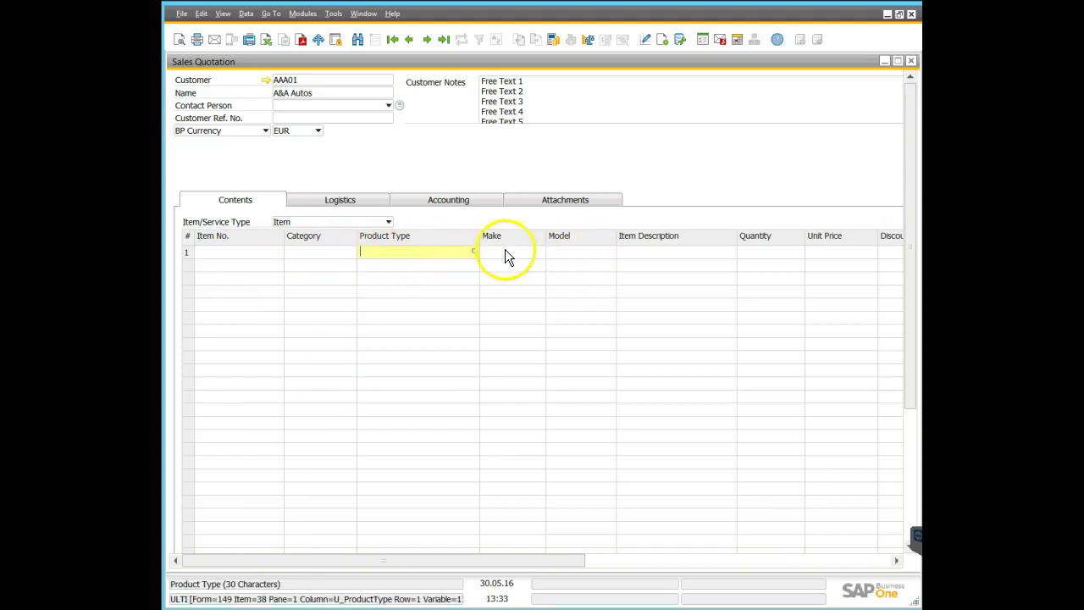
Set the first quotation row's Make to CITROEN and open the item lookup filtered by that make
left_click(512, 251)
left_click(539, 250)
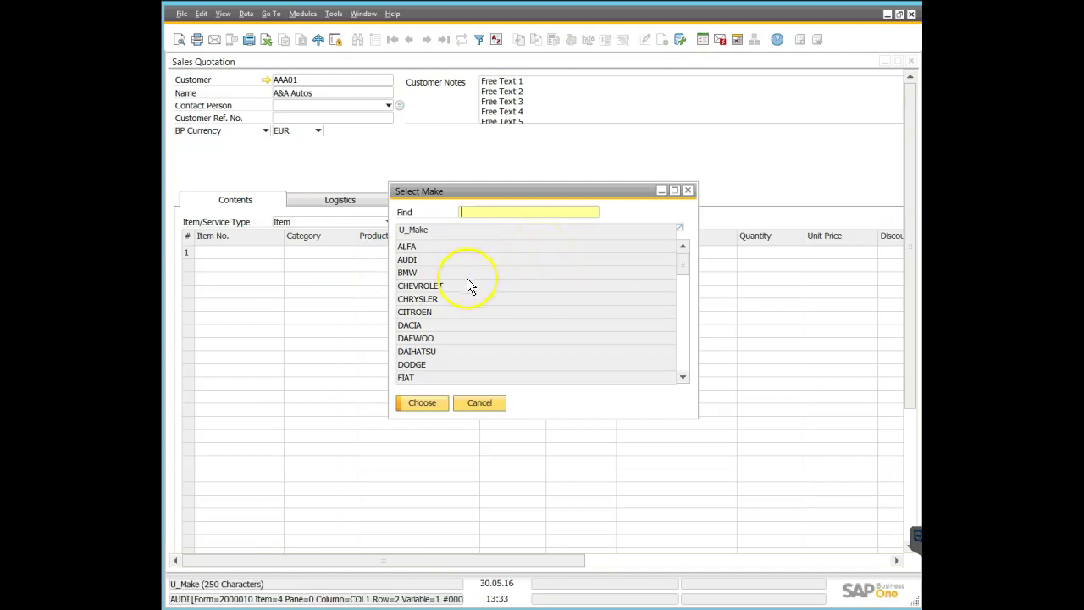
double_click(438, 310)
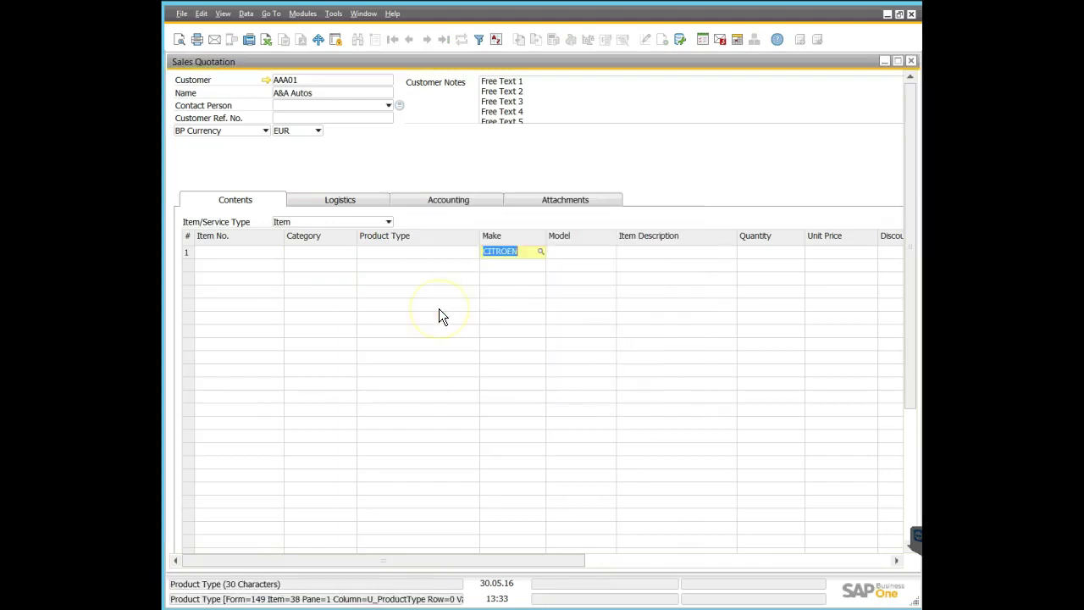
left_click(279, 251)
left_click(280, 252)
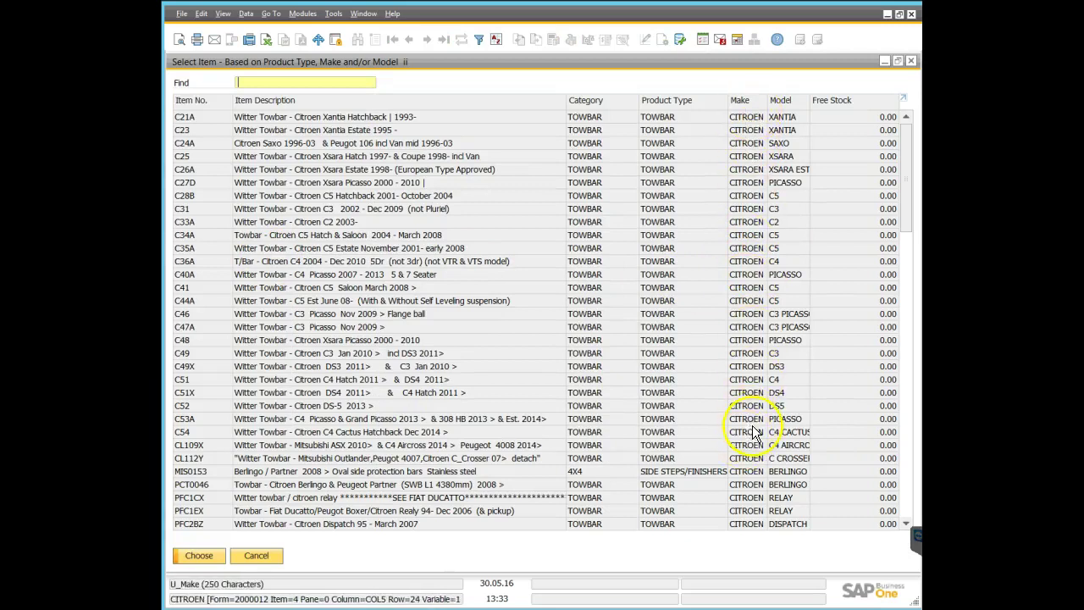
Browse the item lookup filtered by make CITROEN, and close it without choosing an item
left_click_drag(904, 206, 900, 330)
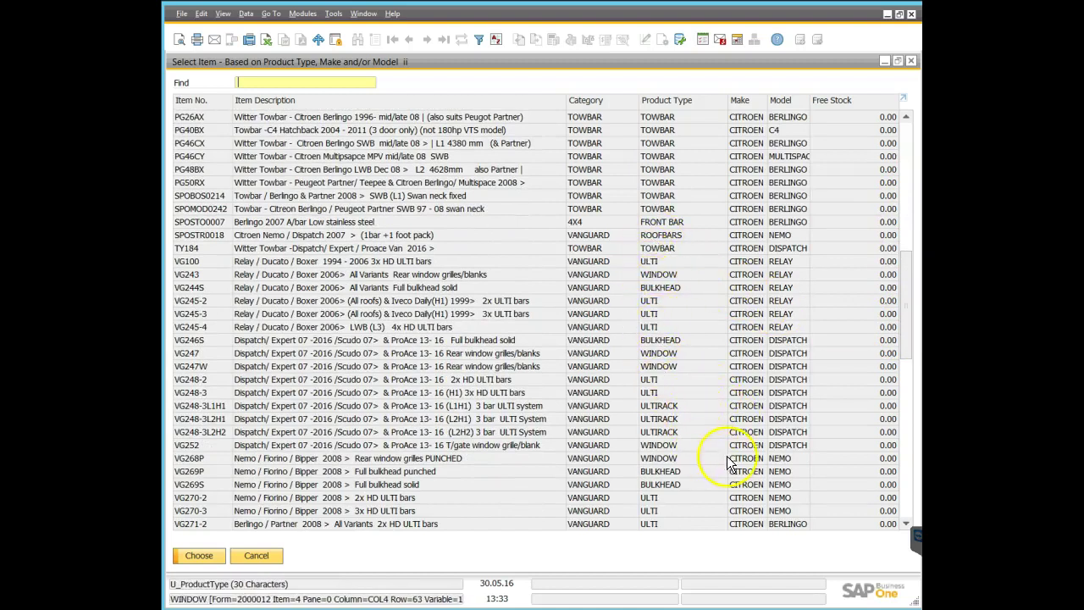
left_click_drag(907, 313, 904, 200)
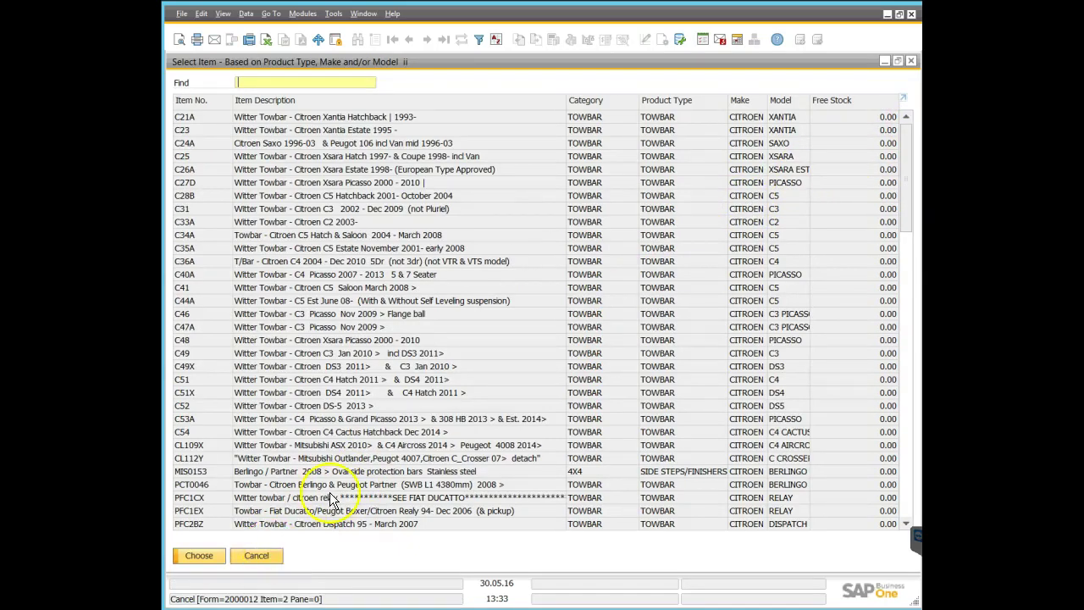
left_click(262, 553)
Set the first quotation row's Model to BERLINGO, and view the item lookup filtered by make and model without choosing an item
left_click(610, 252)
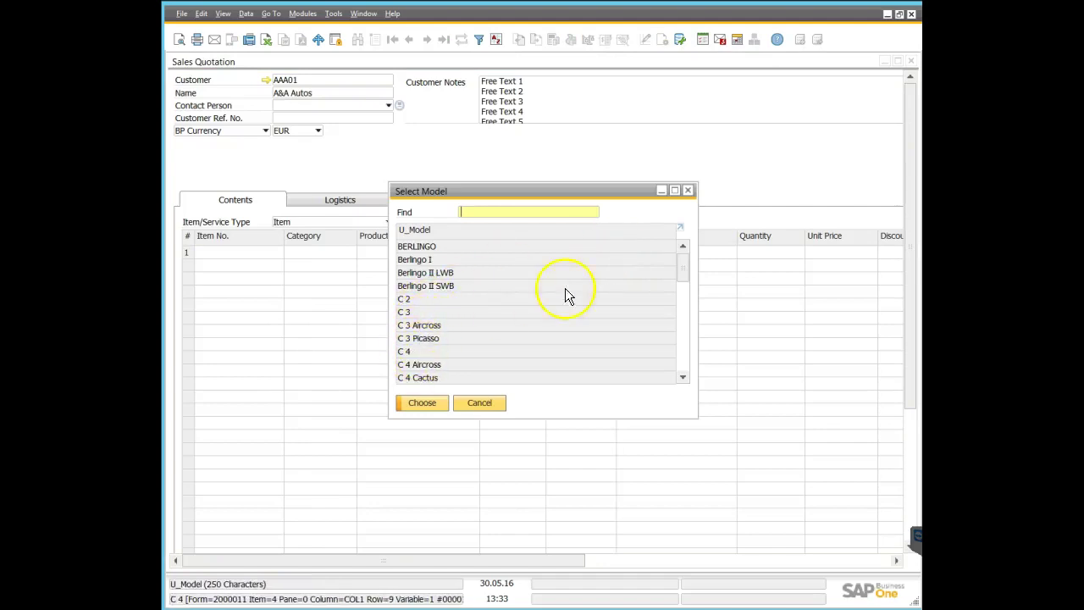
double_click(425, 246)
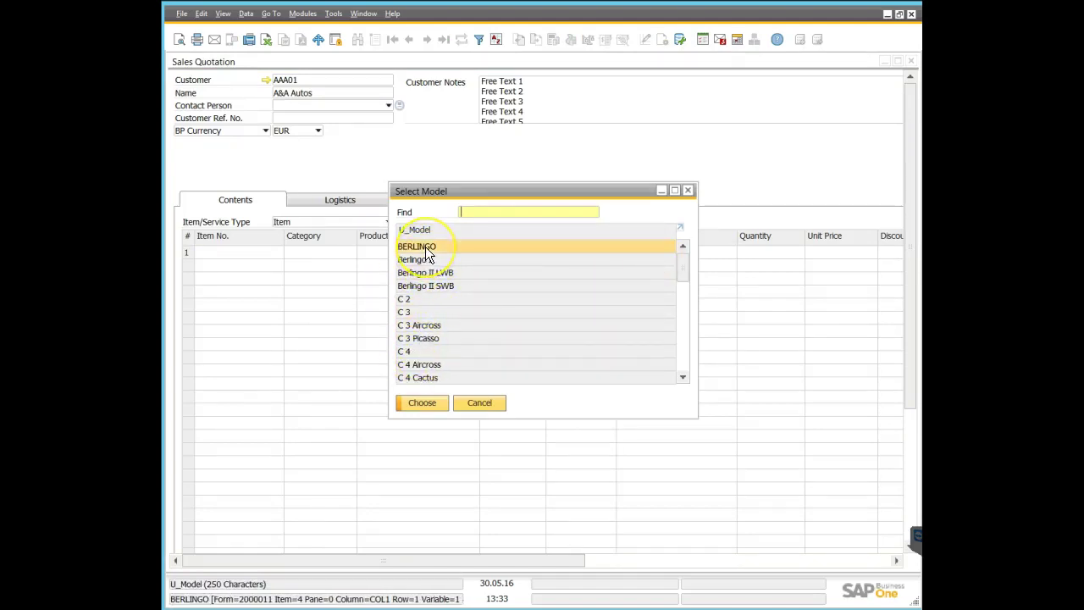
left_click(275, 251)
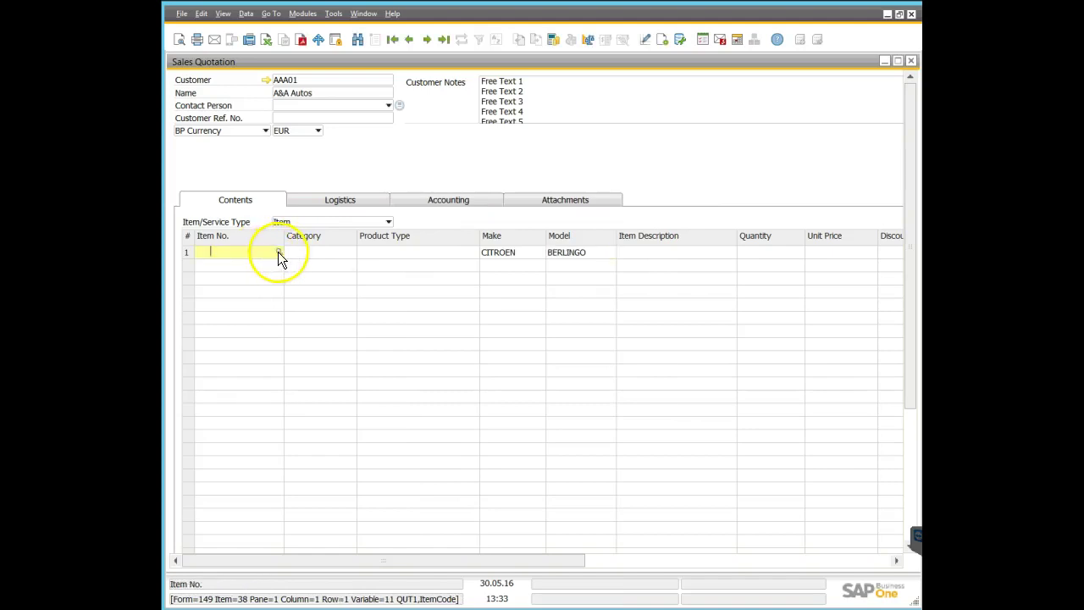
left_click(277, 252)
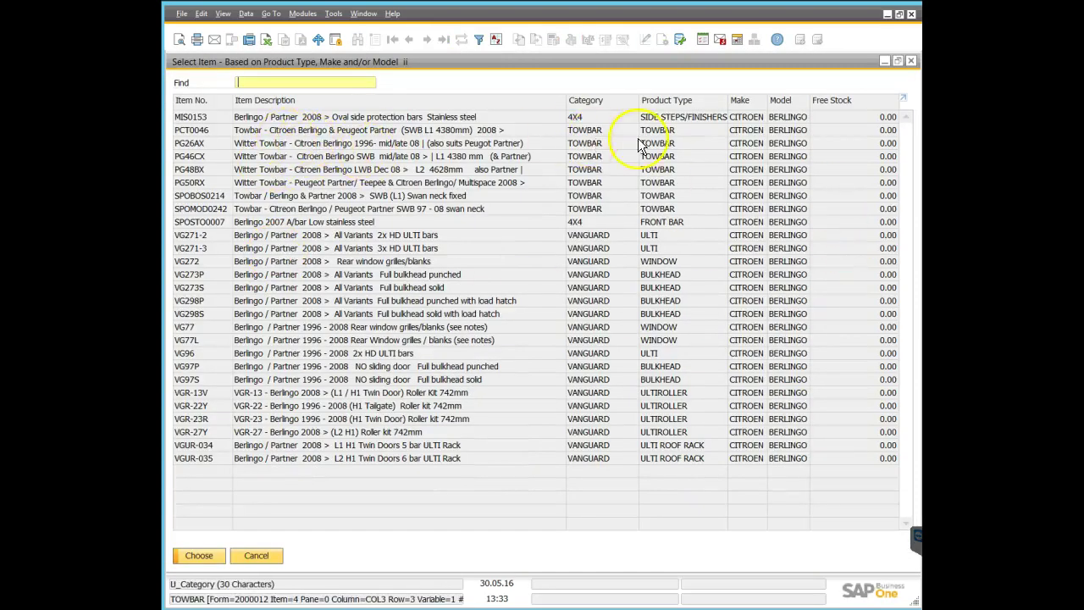
left_click(253, 557)
Set the first quotation row's Category to TOWBAR, and view the item lookup filtered by category, make and model without choosing an item
left_click(335, 256)
left_click(352, 251)
double_click(380, 298)
left_click(240, 254)
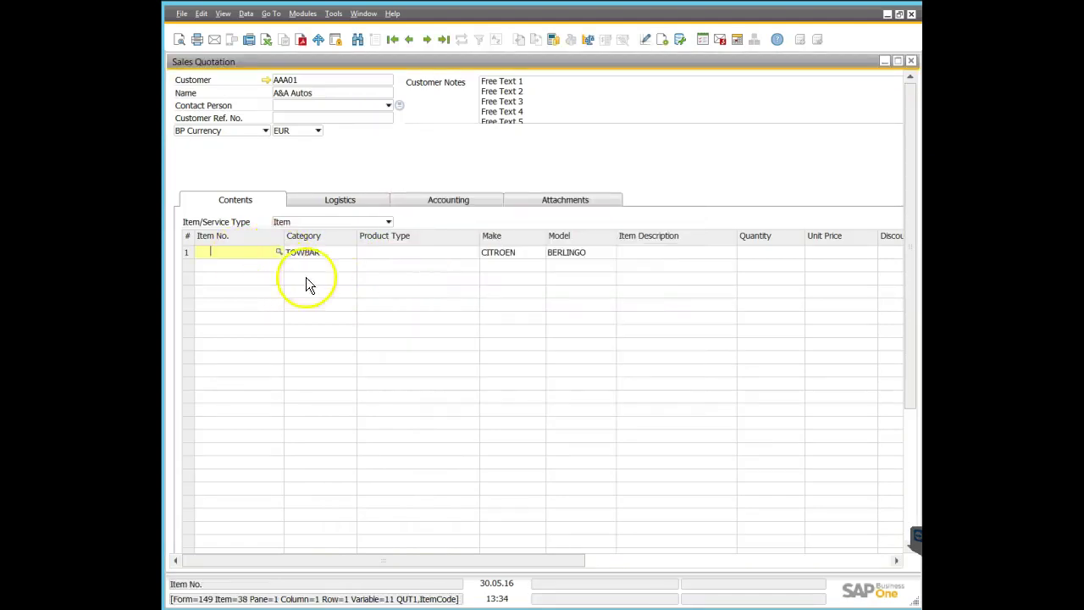
key("Tab")
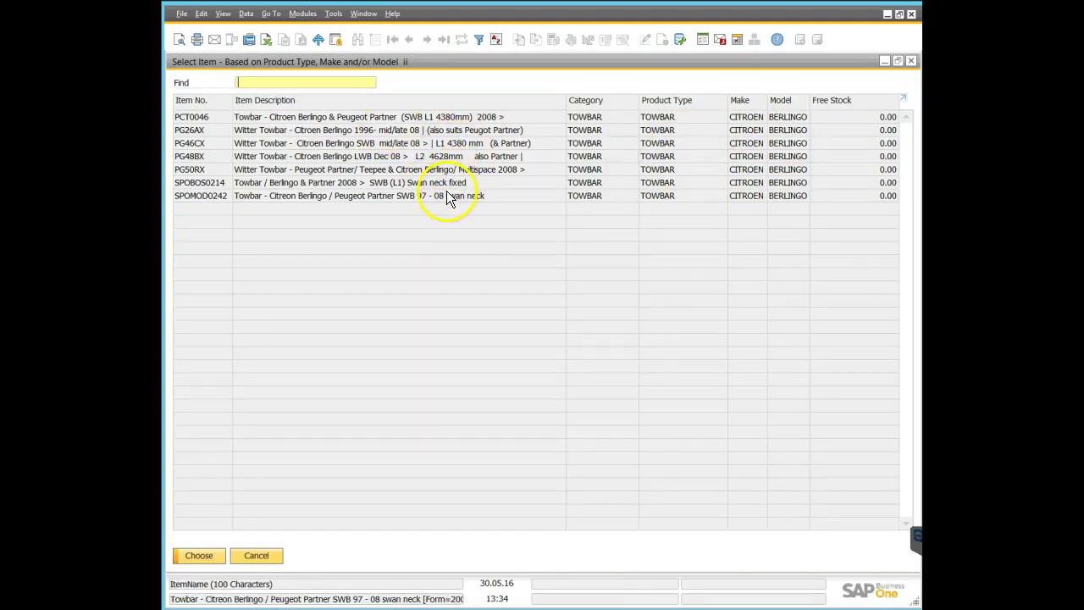
left_click(272, 554)
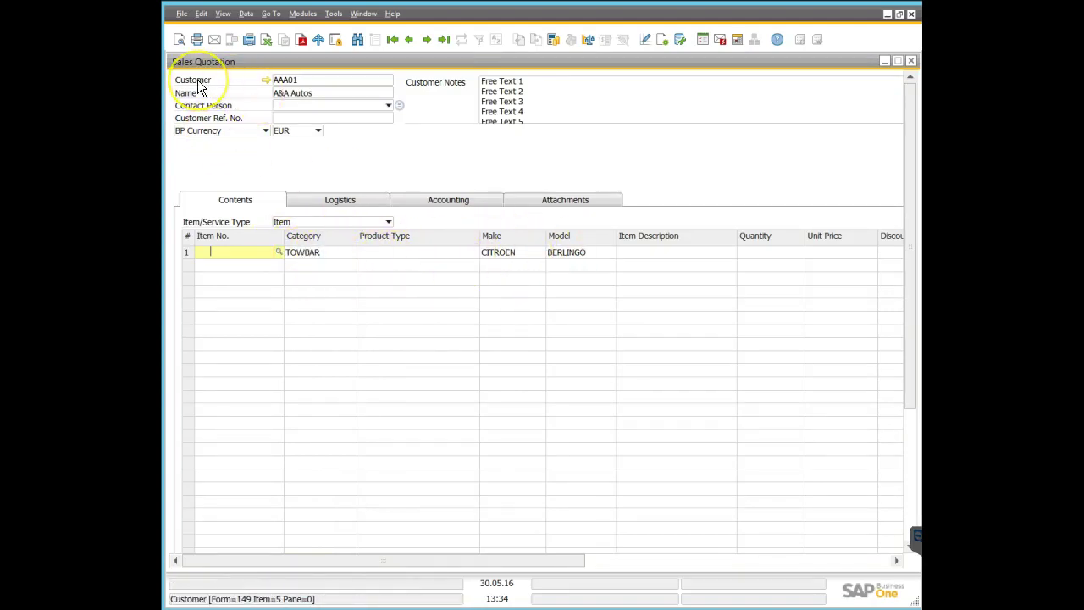
left_click(279, 252)
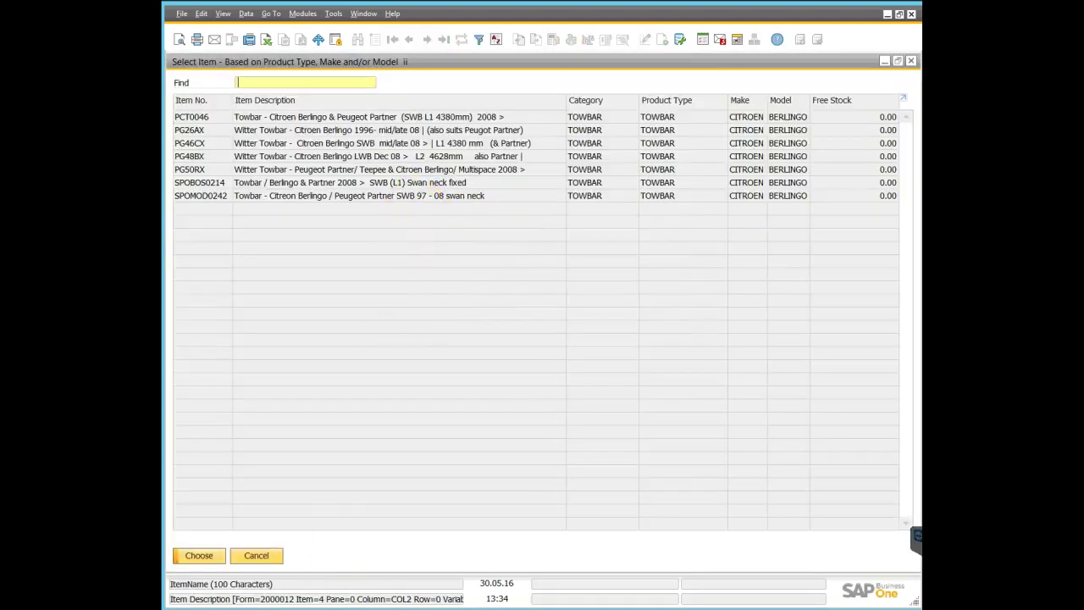
left_click(271, 558)
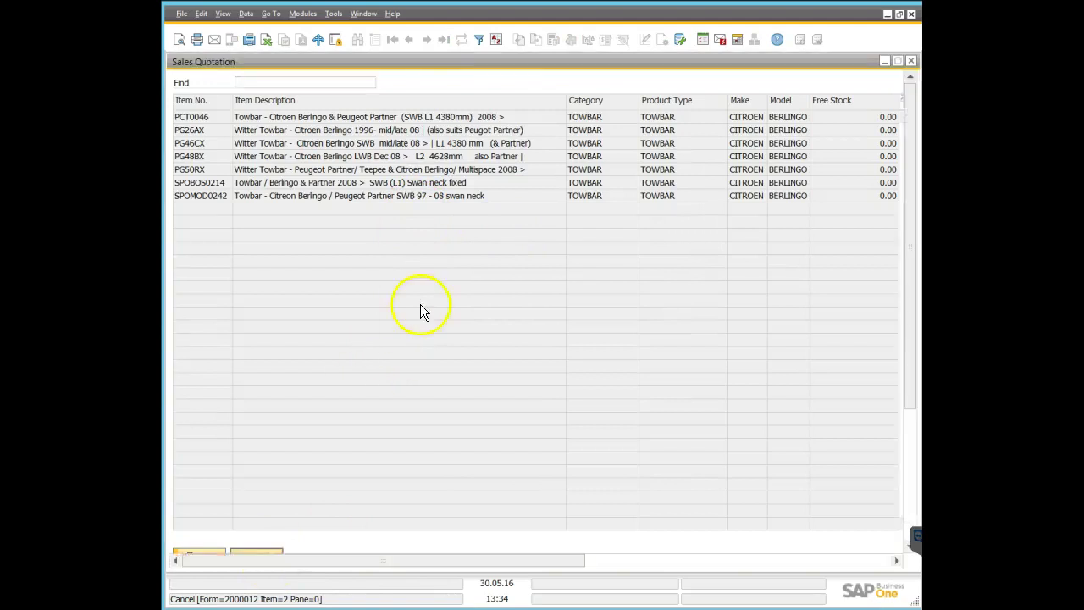
Clear the Category, Make and Model values from the first quotation row
left_click(346, 252)
key("Delete")
key("Tab")
left_click(500, 251)
key("Delete")
key("Tab")
key("Delete")
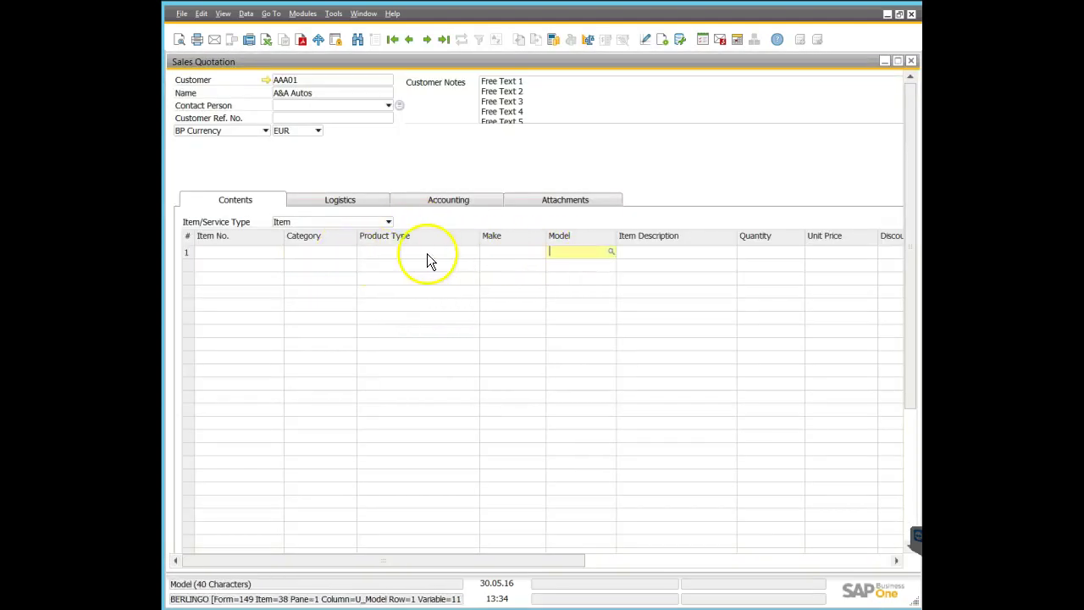
Enter the partial values "tow" as Category and "ber" as Model in the first quotation row, and open the filtered item lookup
left_click(332, 255)
type("tow")
key("Tab")
key("Tab")
left_click(583, 250)
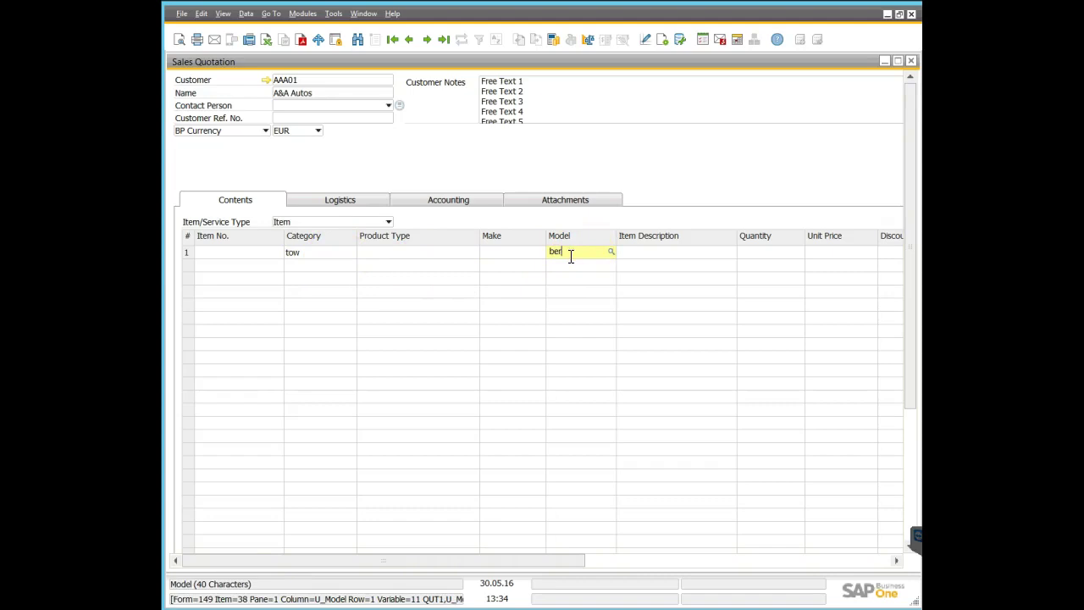
left_click(273, 252)
key("Tab")
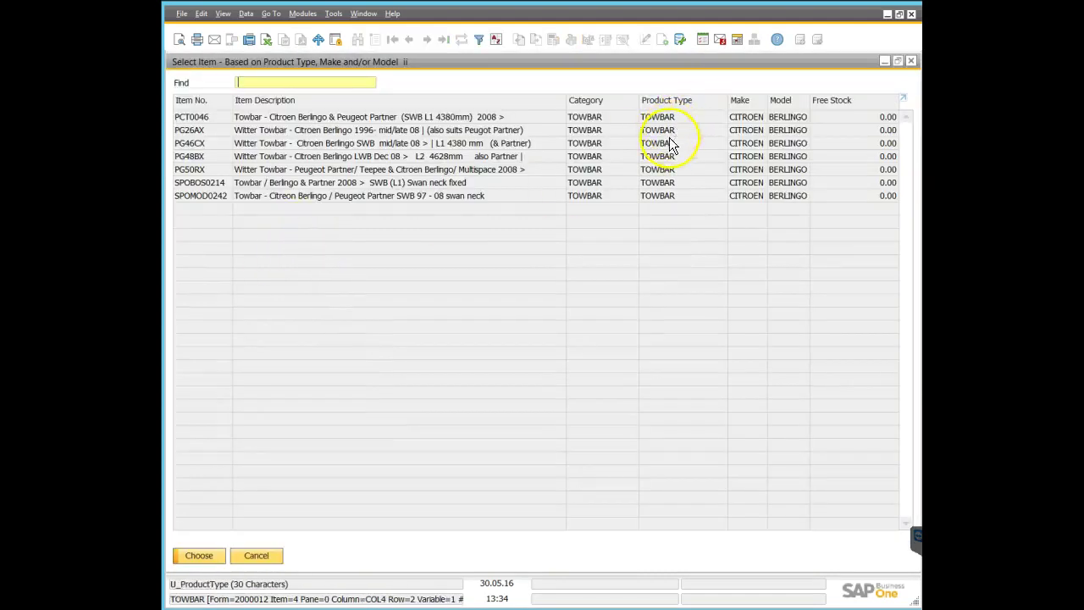
Highlight item PG48BX in the lookup, and examine the item descriptions and the Free Stock column
left_click(440, 156)
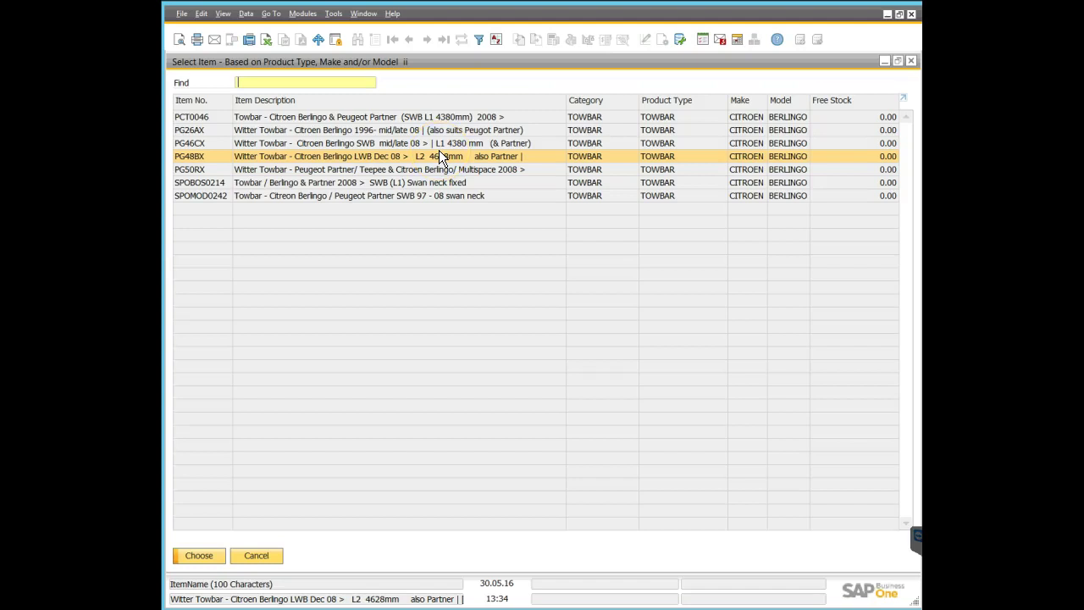
left_click(430, 165)
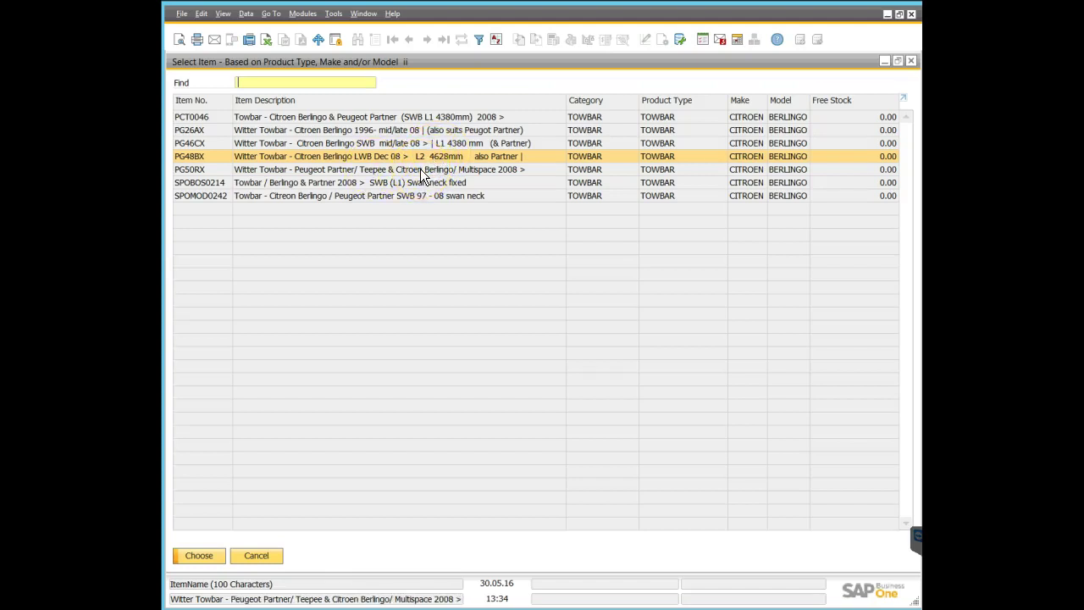
left_click(874, 118)
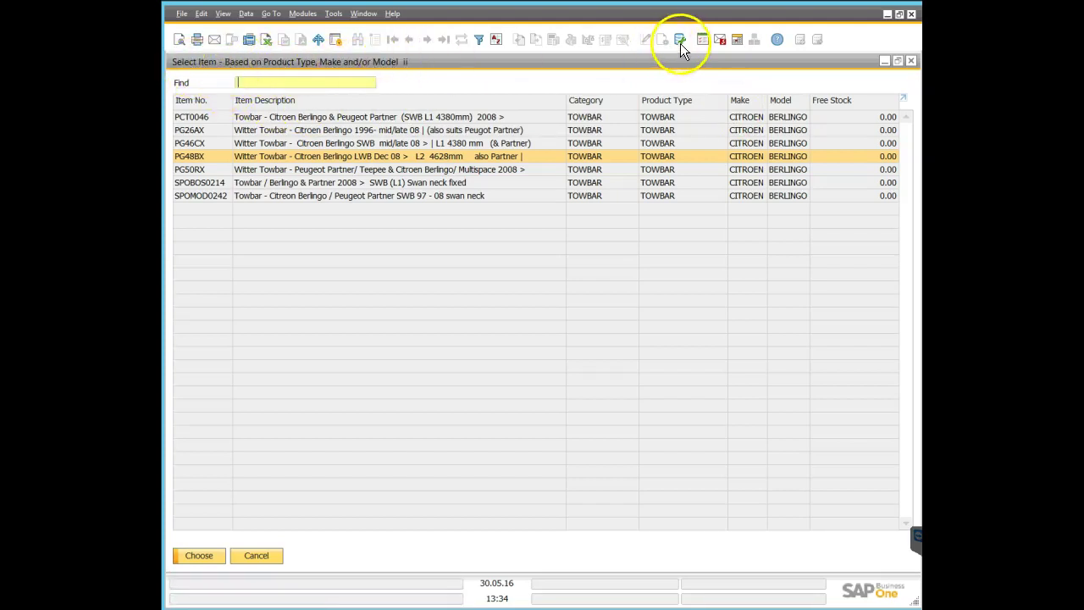
Open the saved query "Select Item - Based on Product Type, Make and/or Model ii" from the Formatted Searches category, and close the Query Manager
left_click(364, 15)
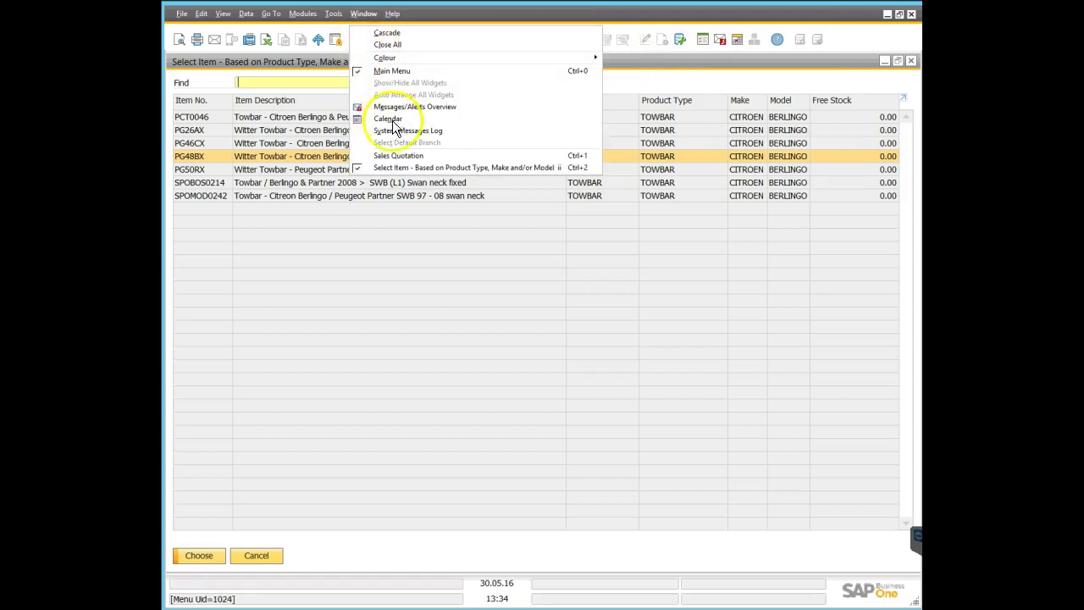
left_click(683, 38)
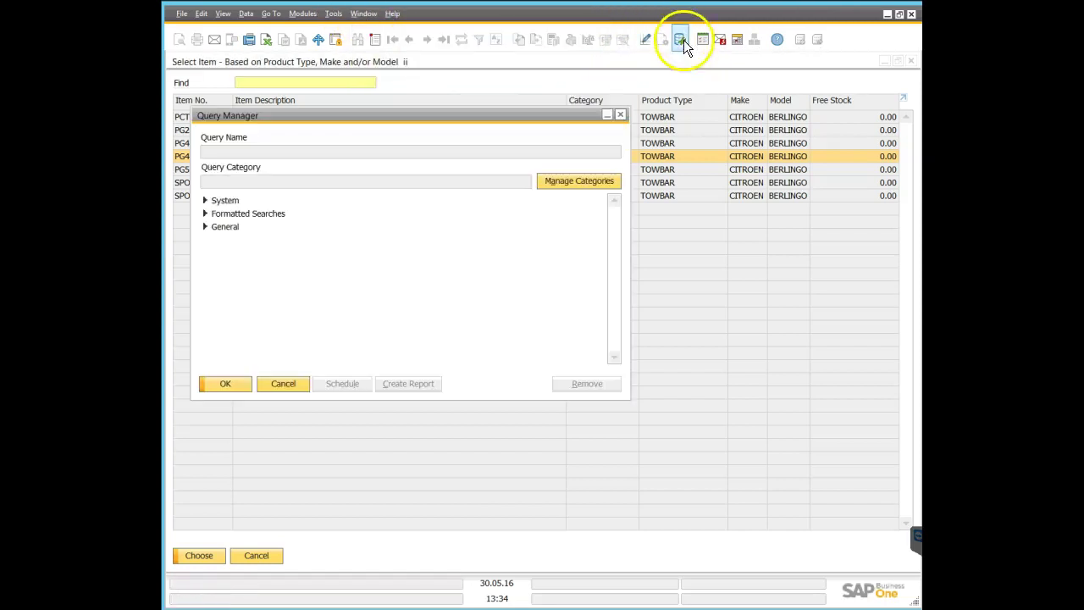
left_click(204, 213)
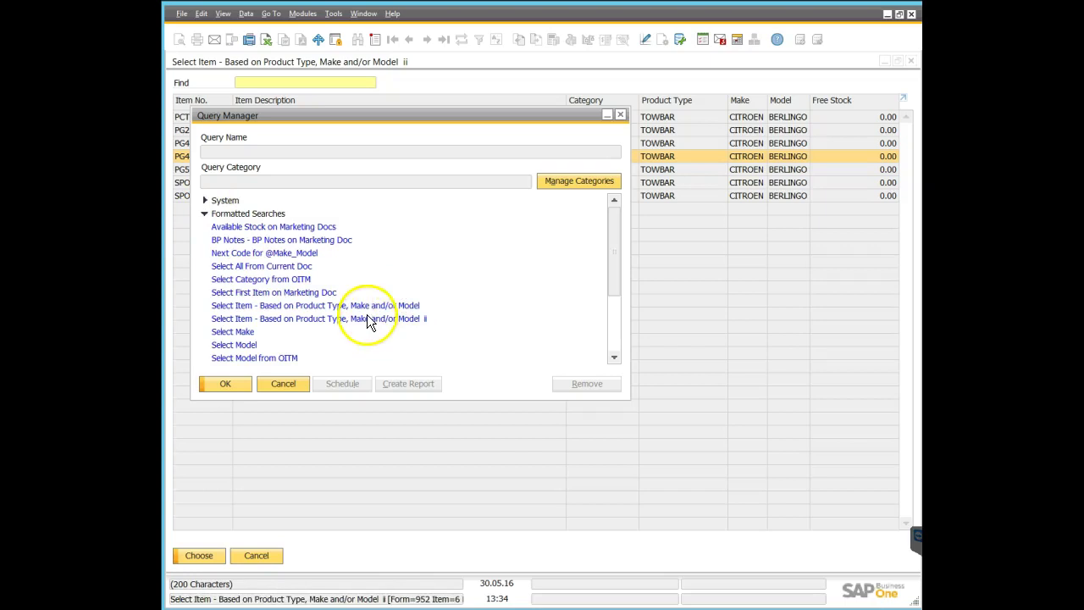
double_click(367, 318)
left_click(401, 113)
left_click(620, 114)
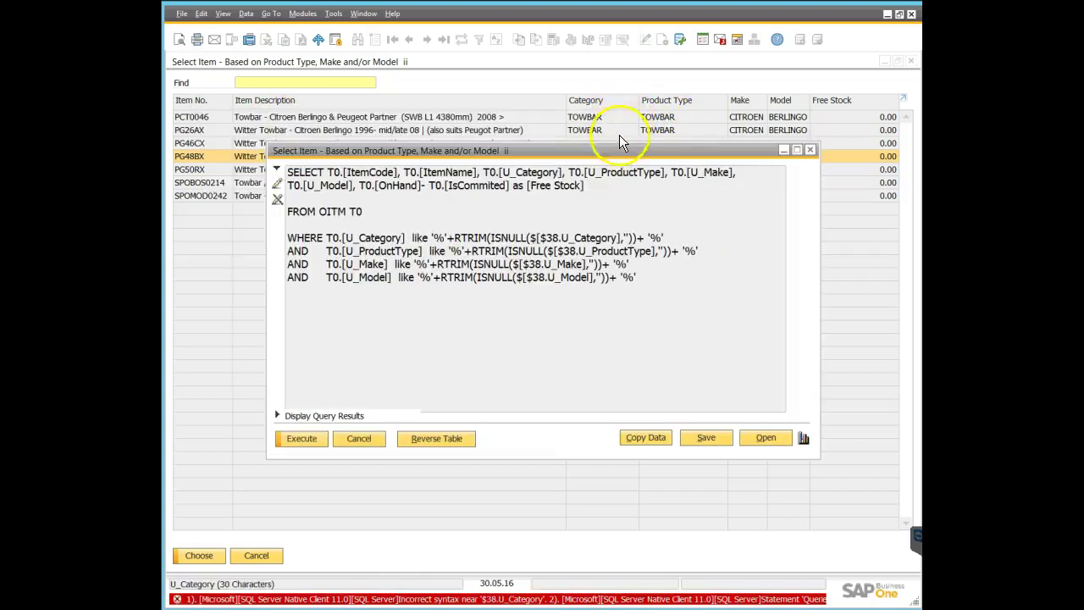
Highlight the query's OnHand minus IsCommited calculation, its FROM OITM line and all of its WHERE conditions for inspection
left_click(344, 187)
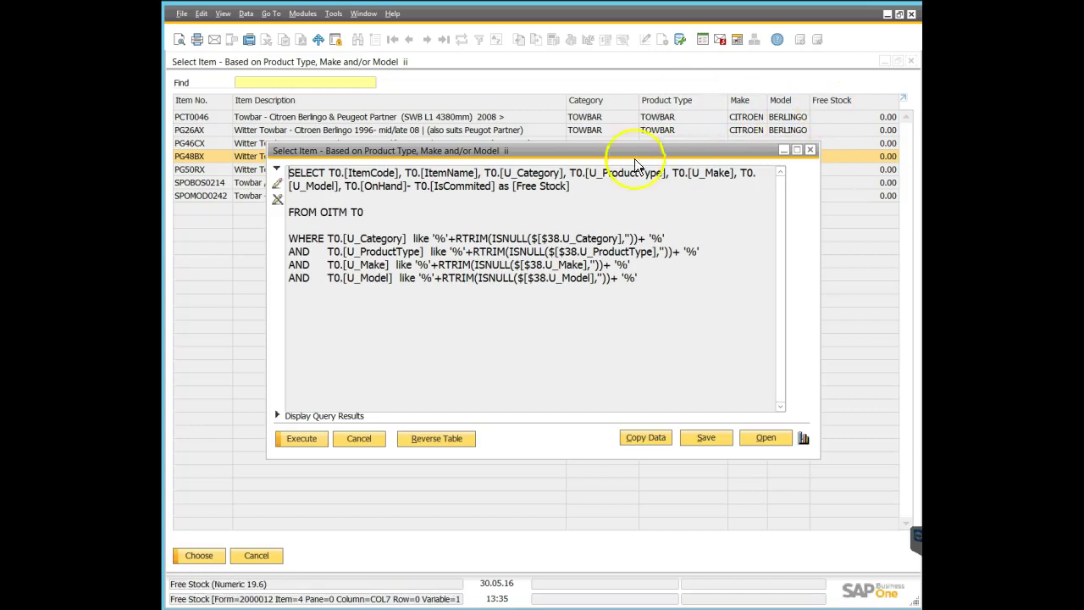
left_click_drag(341, 186, 491, 185)
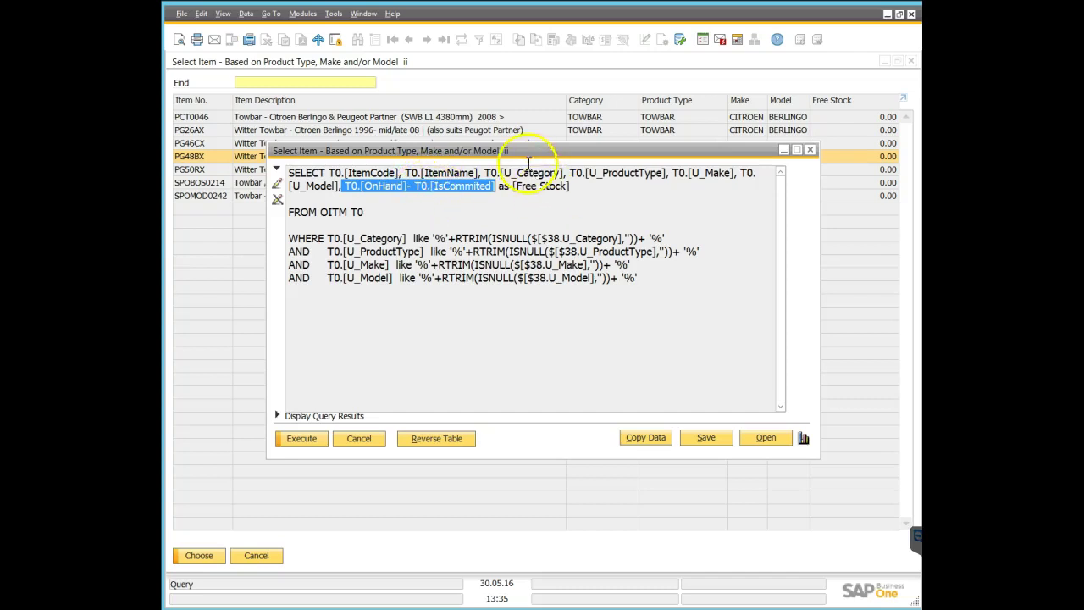
triple_click(347, 208)
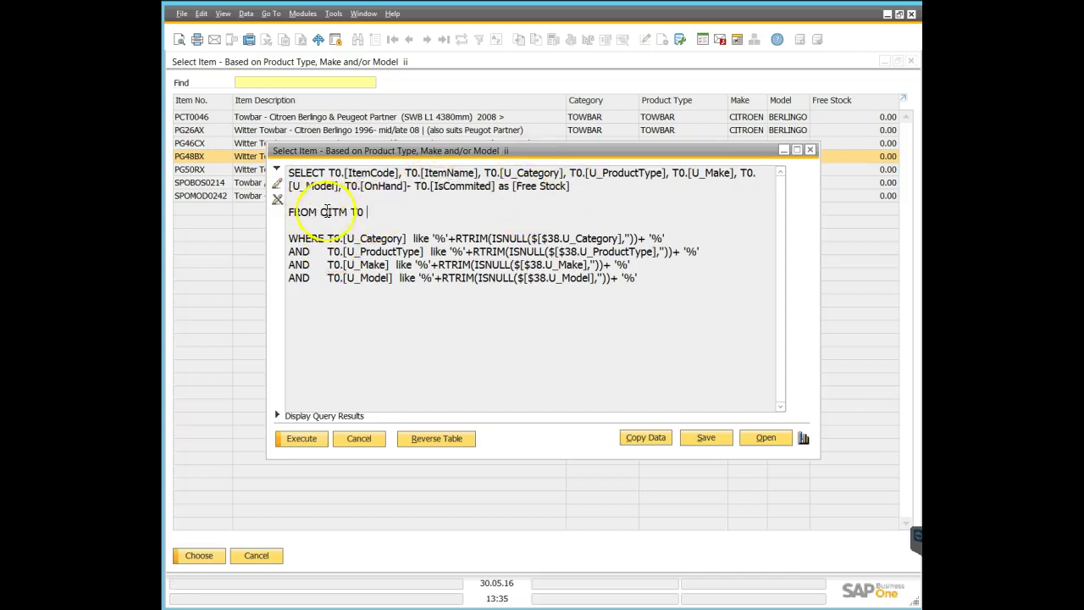
left_click(370, 212)
left_click_drag(289, 238, 652, 286)
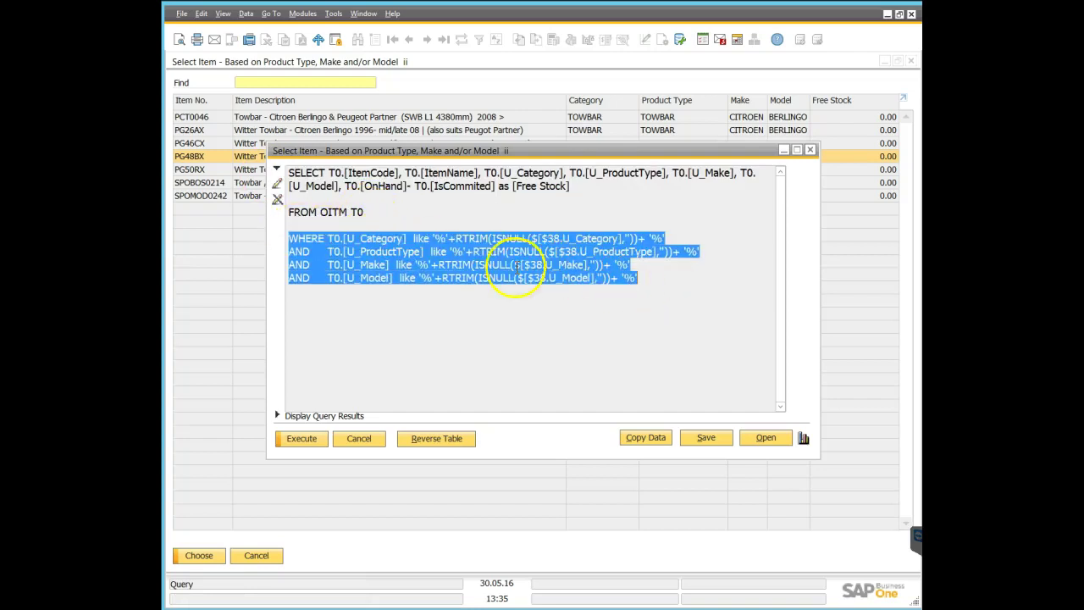
Highlight the U_Category field and its $38.U_Category reference in the WHERE clause, and uncover the quotation's Category value for comparison
left_click(381, 238)
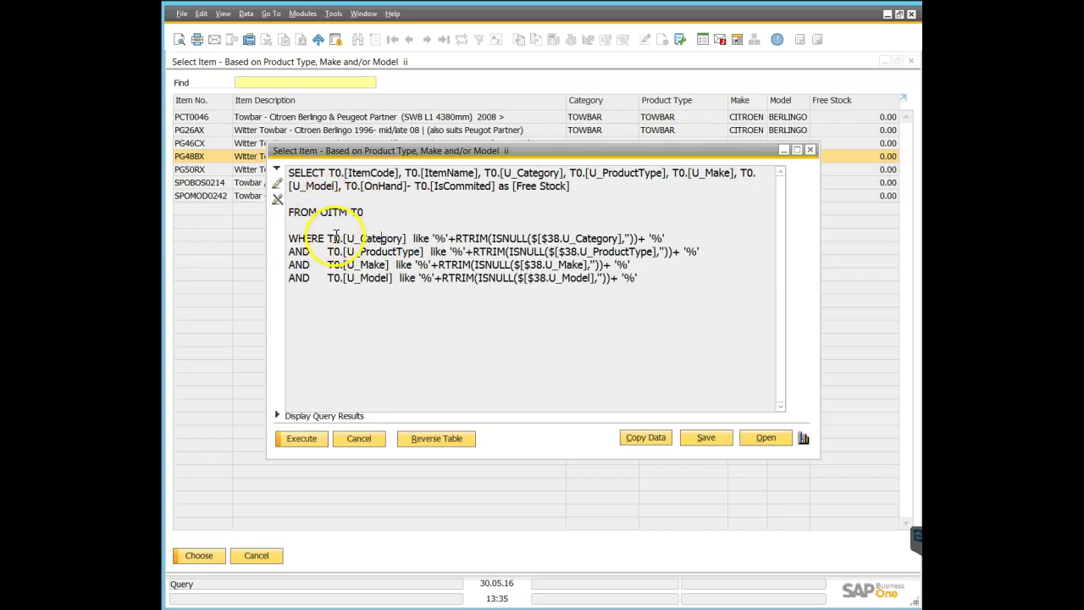
left_click_drag(333, 238, 408, 238)
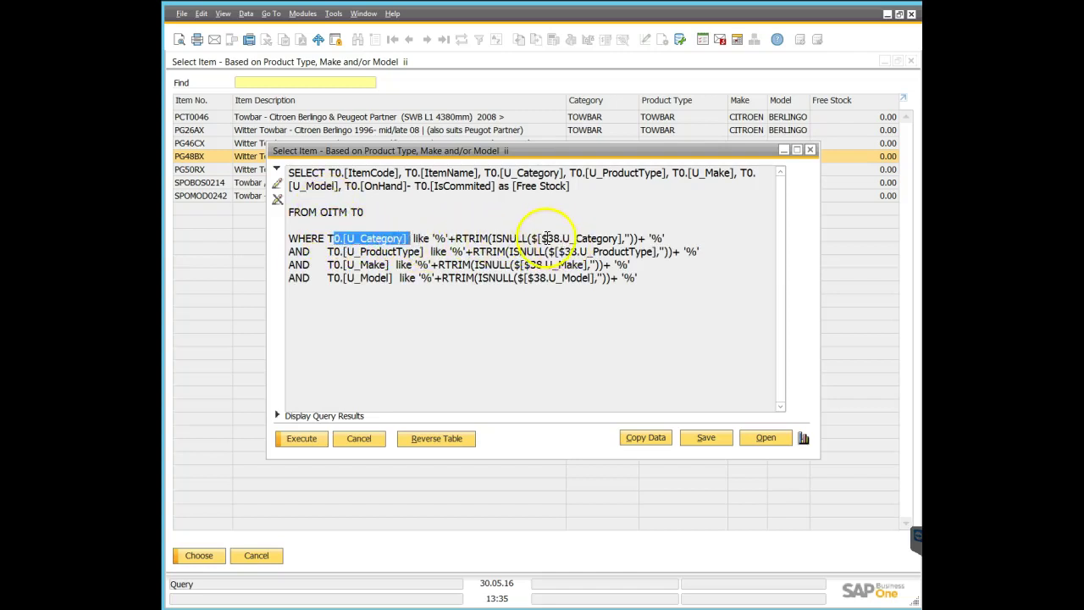
left_click_drag(546, 238, 619, 240)
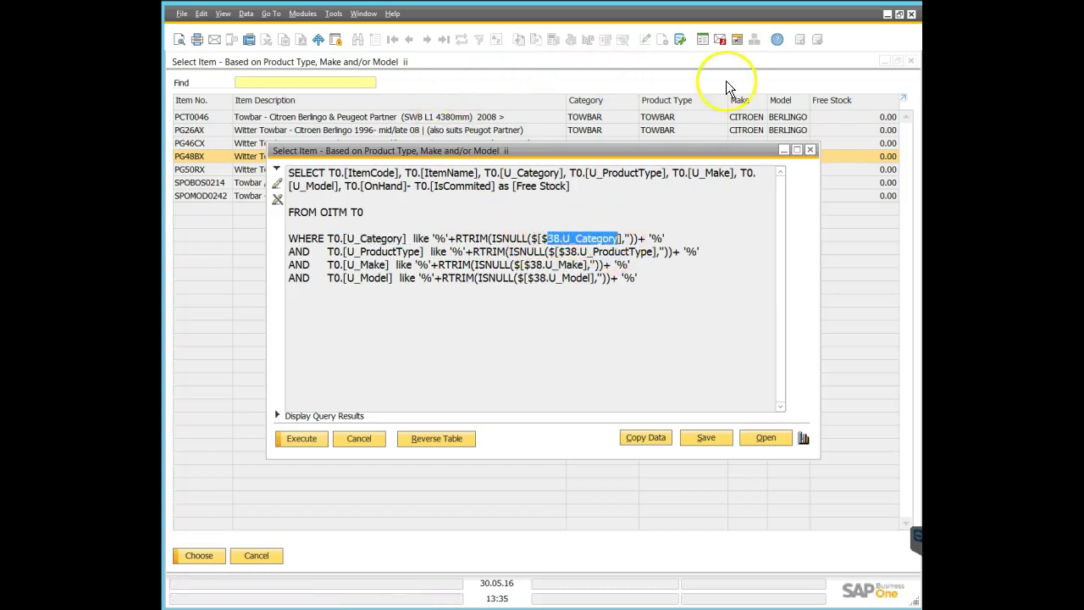
left_click(884, 62)
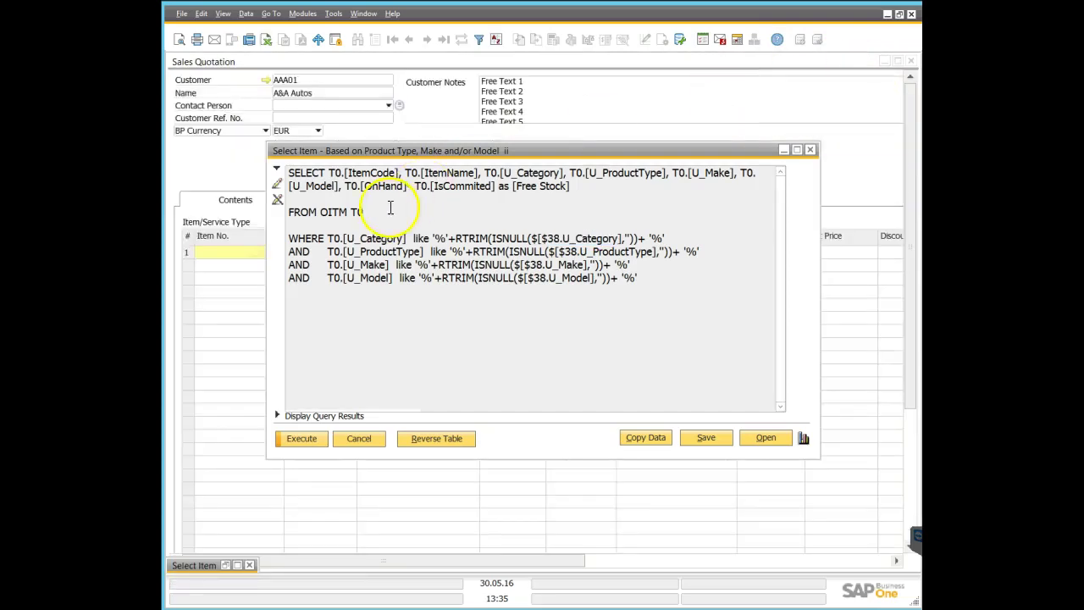
left_click_drag(364, 150, 471, 187)
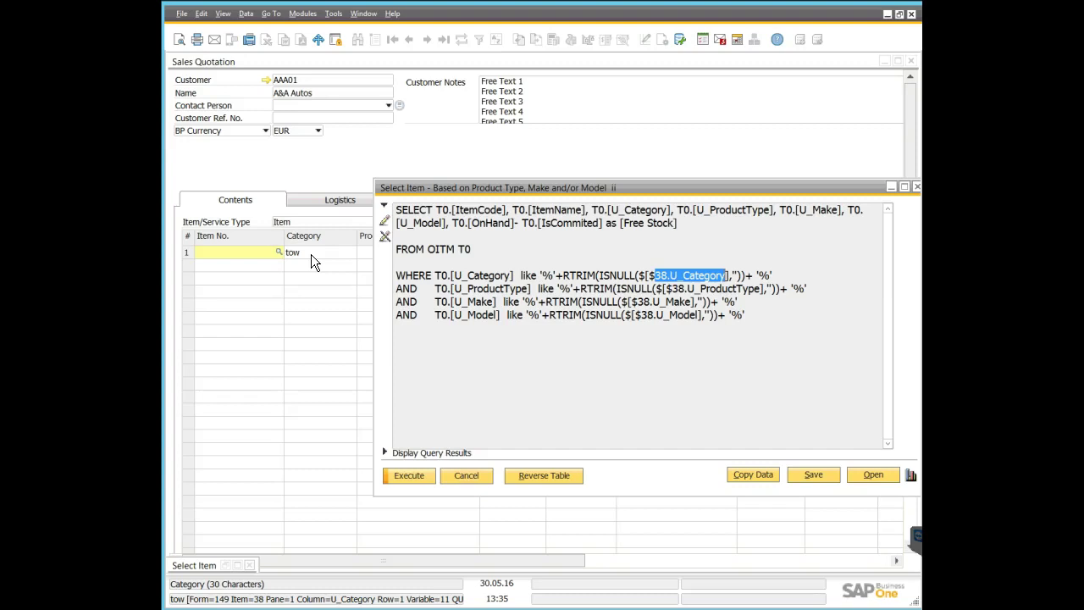
Highlight the ISNULL expression, the RTRIM wrapper and the '%' wildcard in the query's Category condition for inspection
left_click(665, 293)
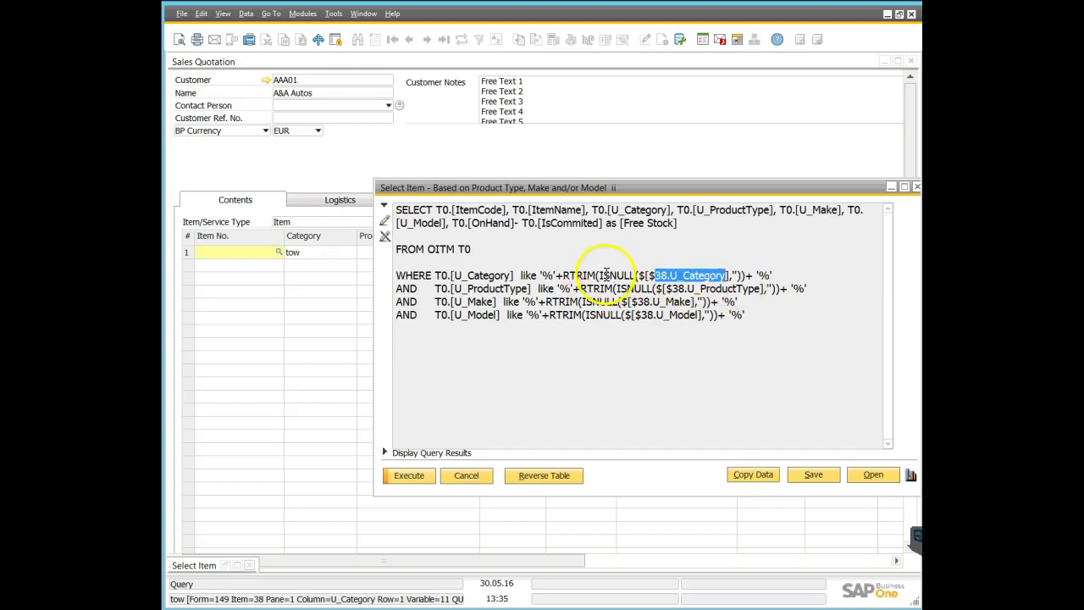
left_click_drag(601, 274, 632, 274)
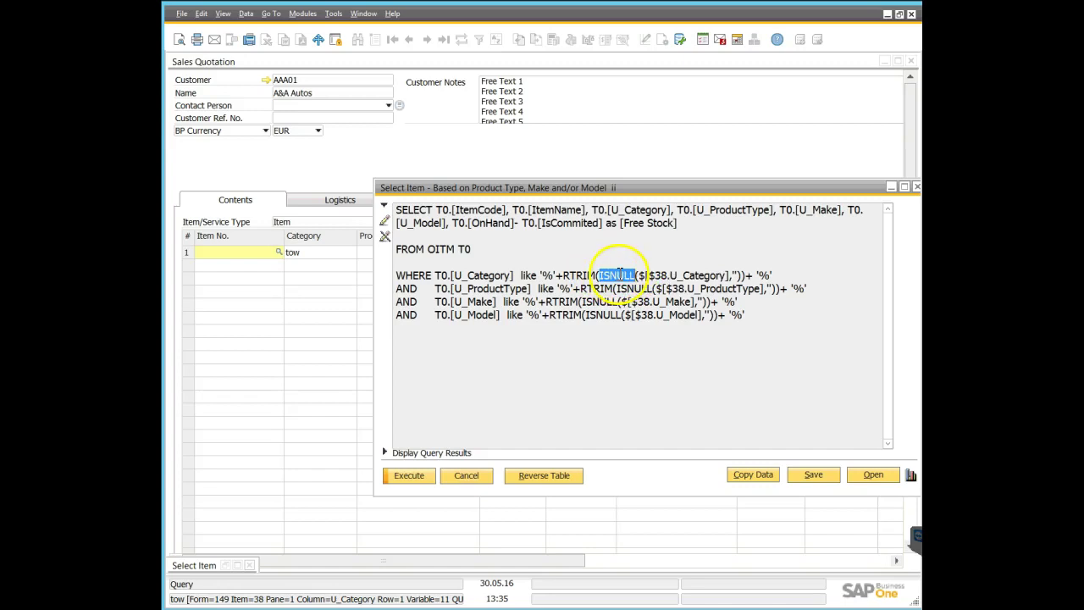
left_click_drag(729, 274, 612, 275)
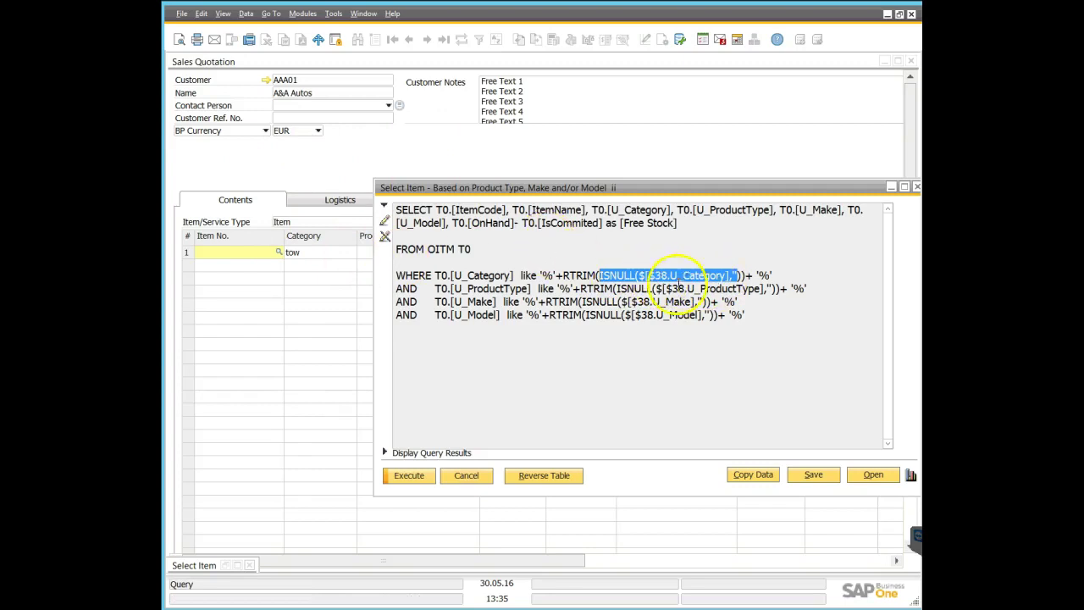
left_click_drag(564, 275, 742, 275)
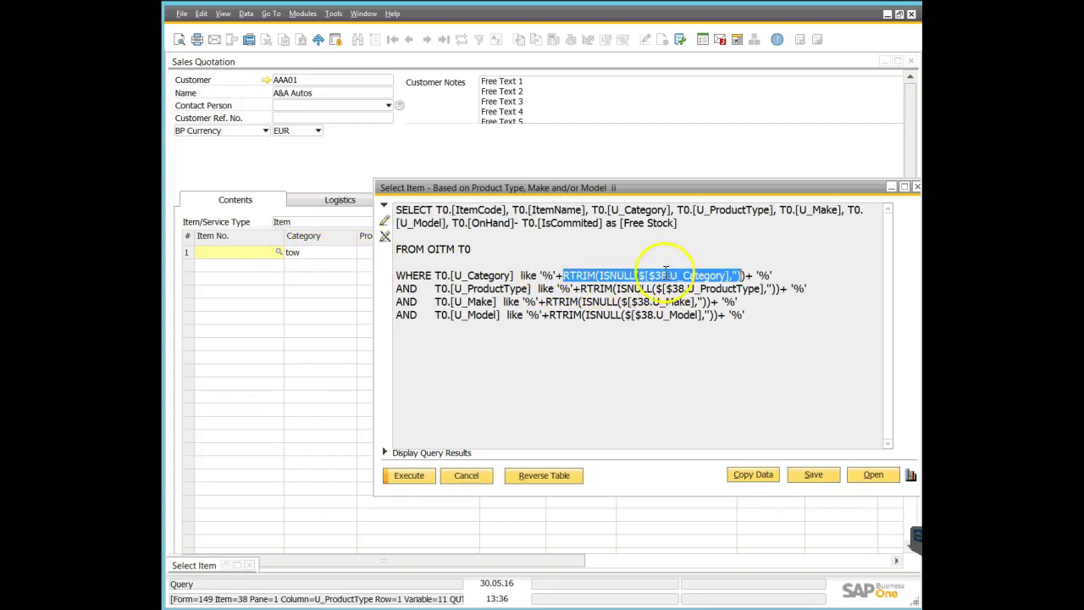
double_click(549, 275)
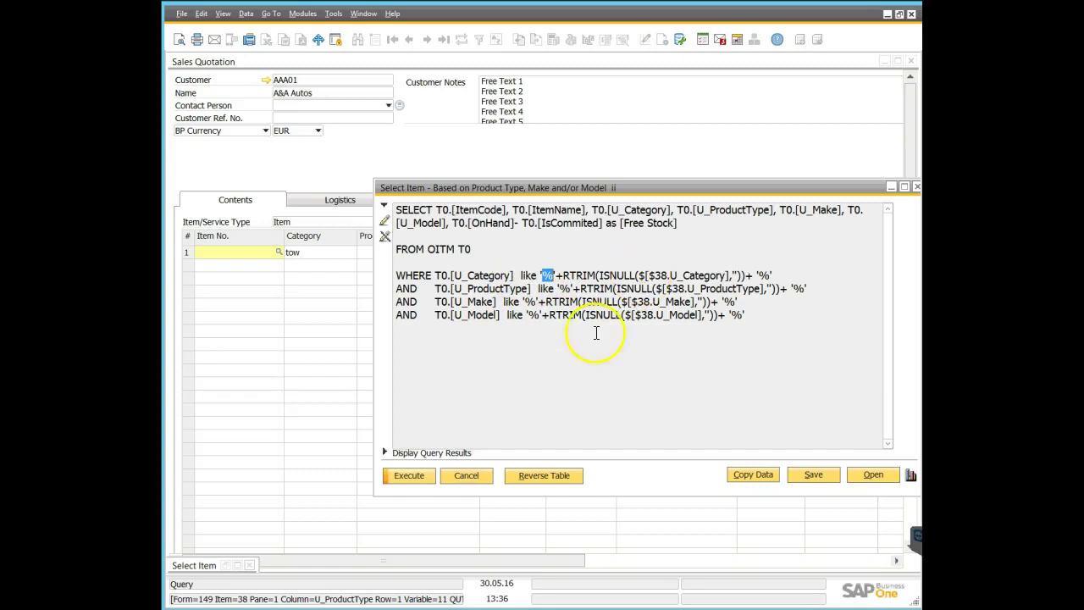
Close the query window, run the item search for category "tow" and model "ber", and dismiss the list
left_click(457, 473)
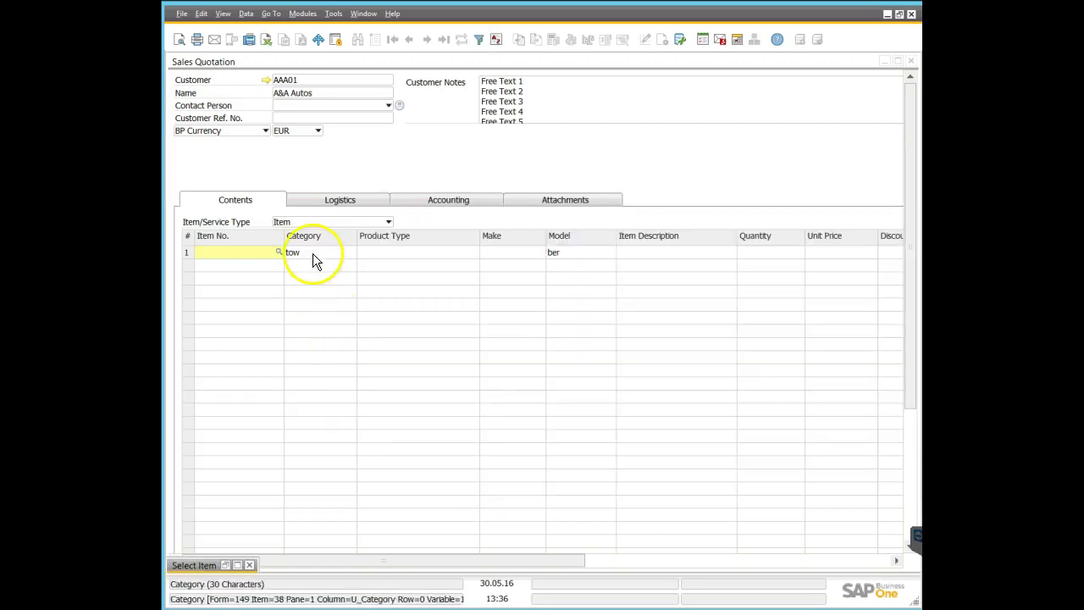
key("shift+F2")
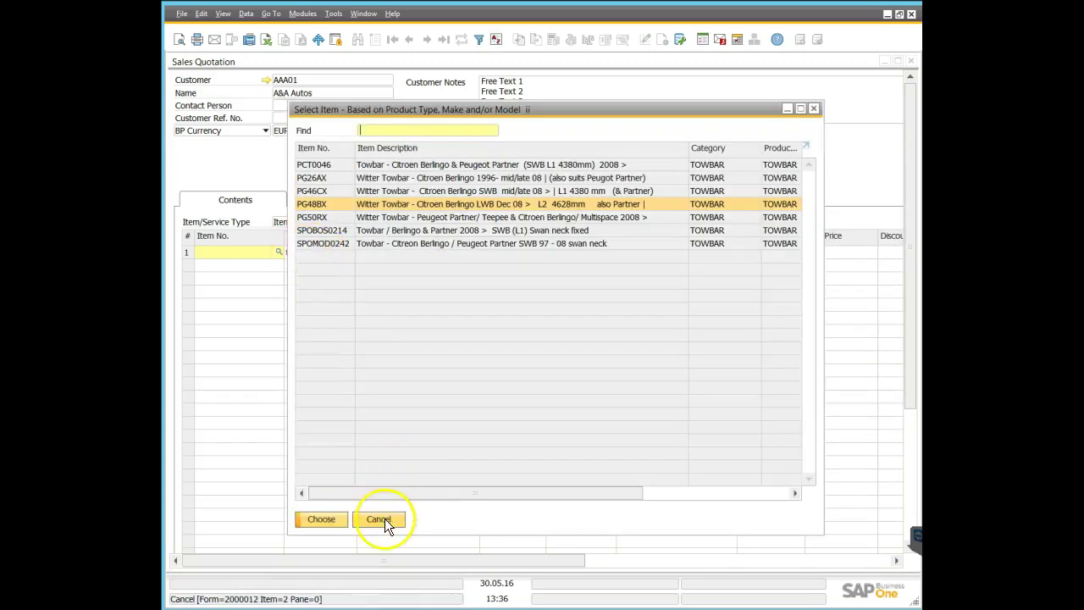
left_click(380, 519)
Set the first row's Category to "bar", run the item search from Item No., and dismiss the list
left_click(326, 254)
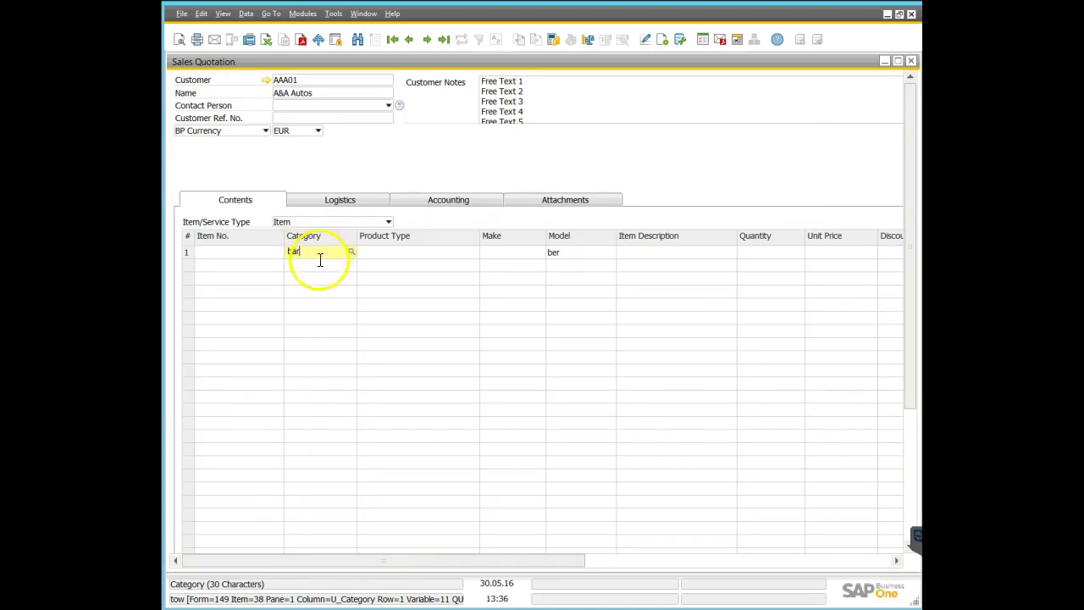
type("bar")
left_click(267, 254)
key("Tab")
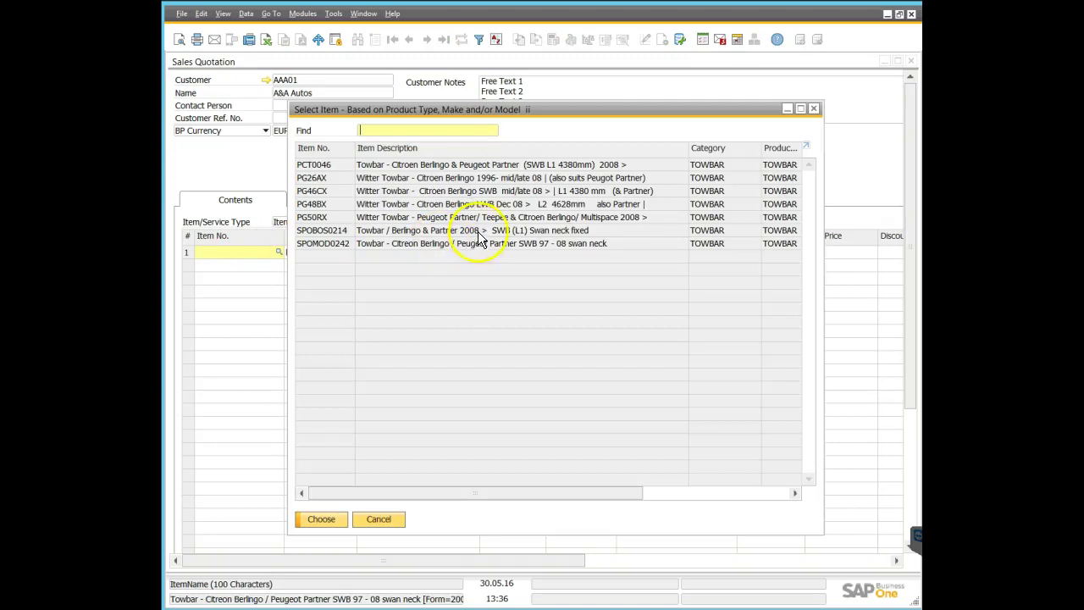
key("Escape")
Set the Category to "rack" with the Model cleared, run the item search from Item No., and dismiss the list
left_click(300, 251)
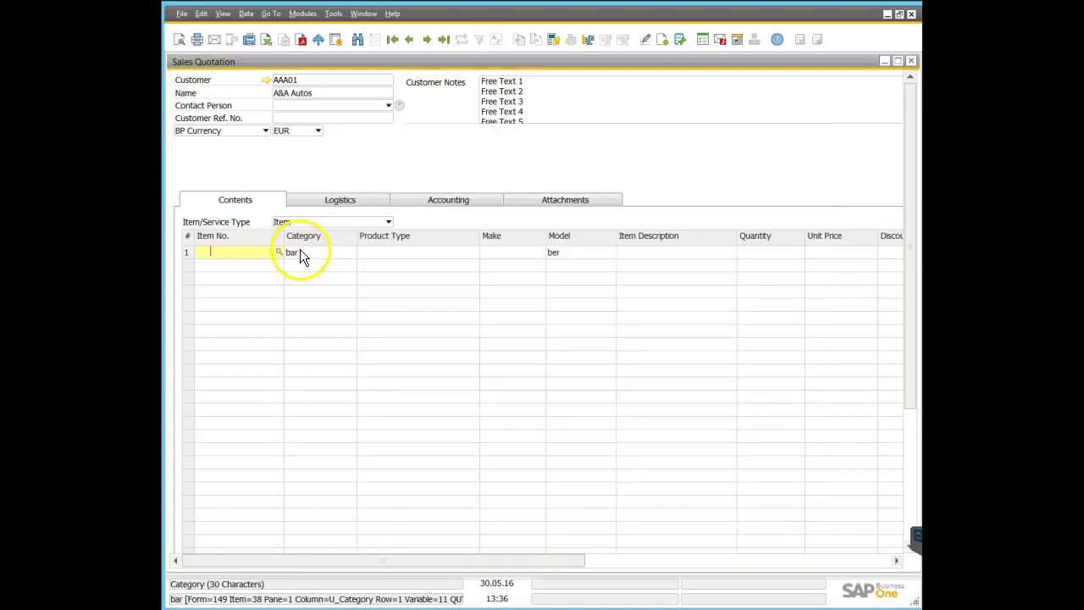
type("rack")
left_click(566, 254)
key("BackSpace")
left_click(279, 257)
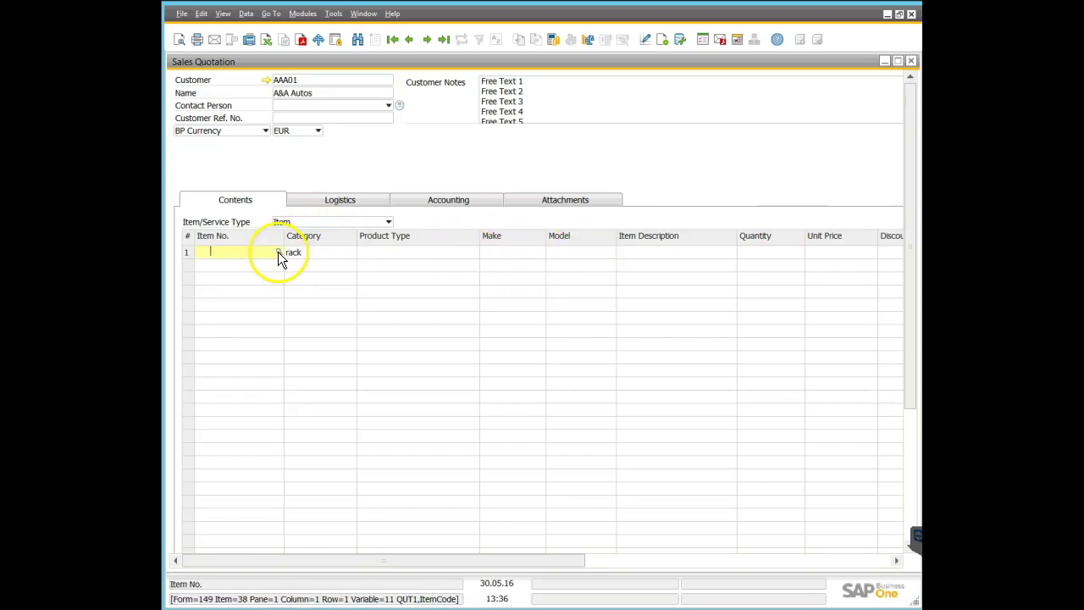
left_click(280, 255)
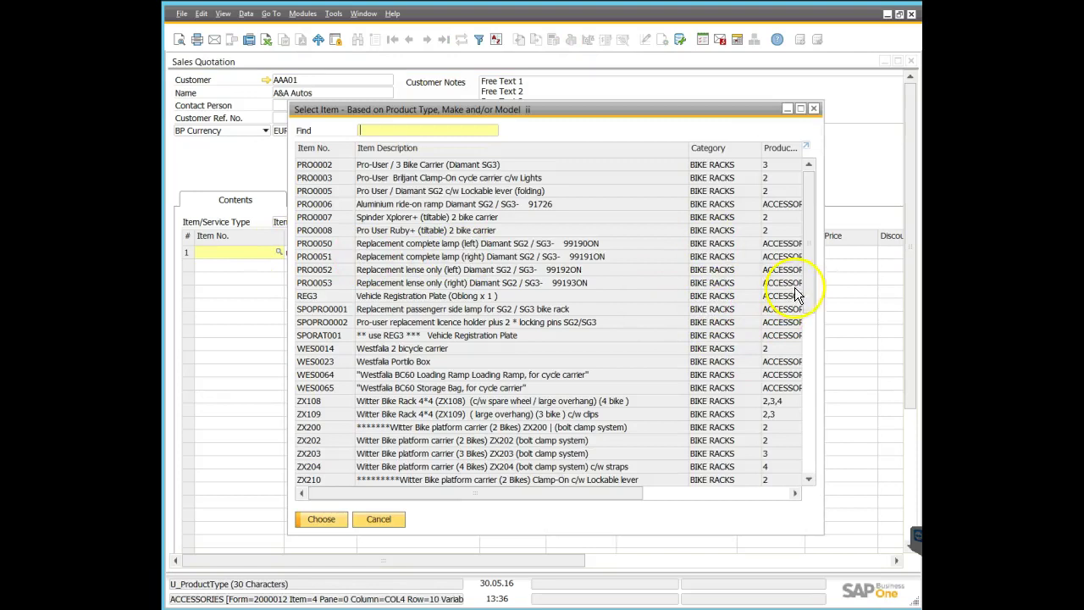
left_click_drag(807, 292, 753, 145)
left_click(273, 163)
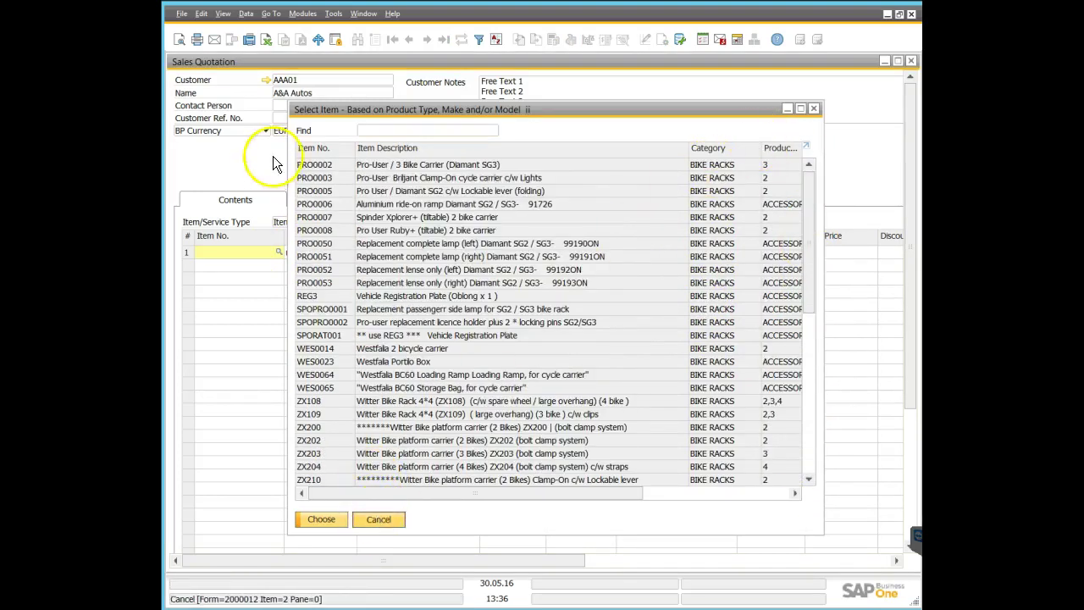
left_click(372, 14)
left_click(392, 13)
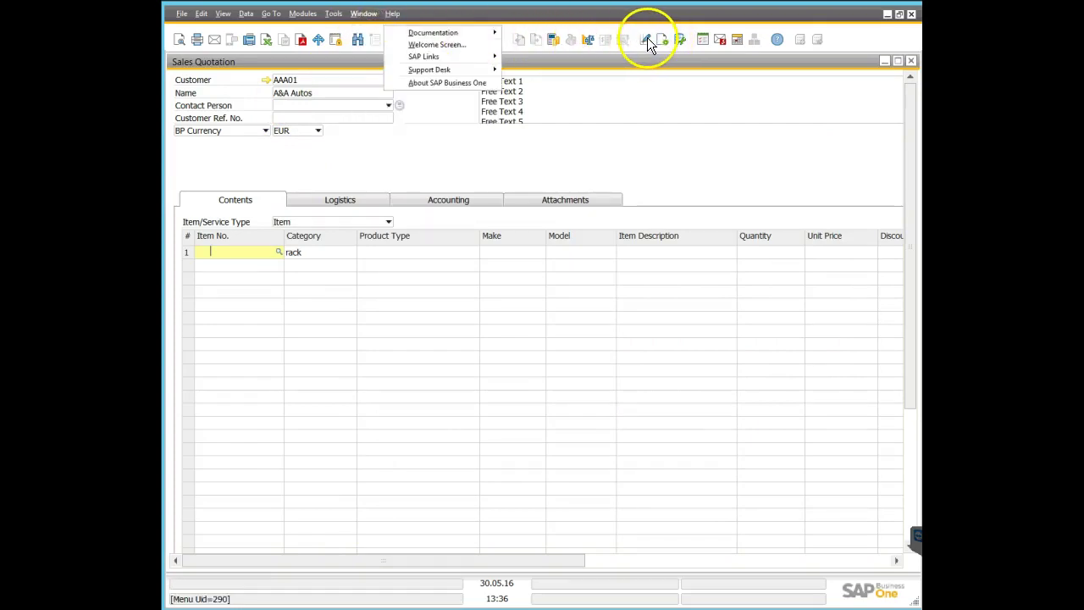
left_click(647, 39)
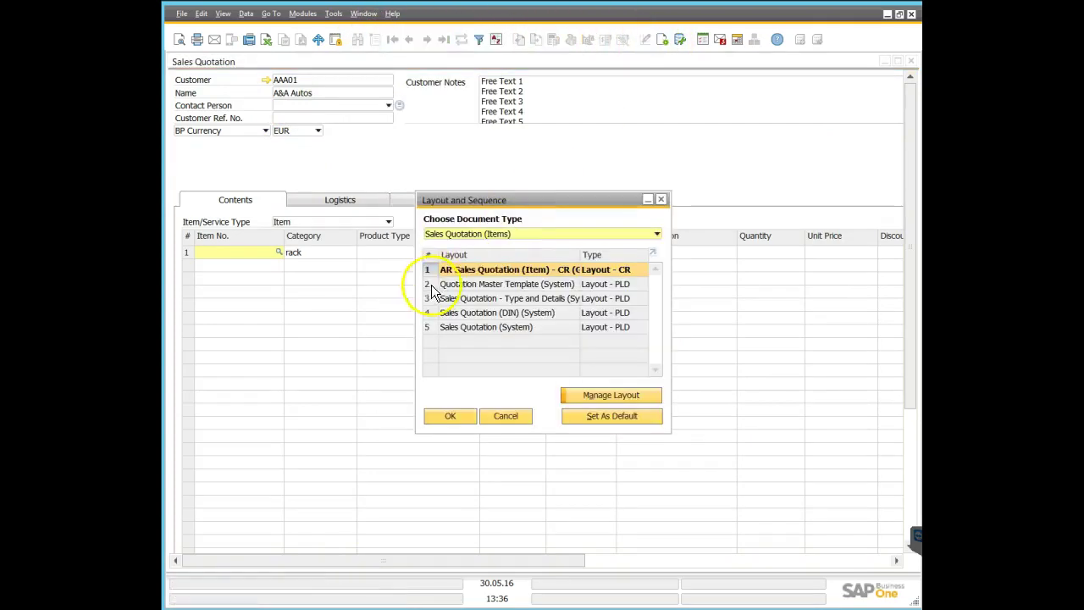
key("Escape")
Reopen the query "Select Item - Based on Product Type, Make and/or Model ii" from Formatted Searches to review its wildcard conditions, and close both windows
left_click(679, 39)
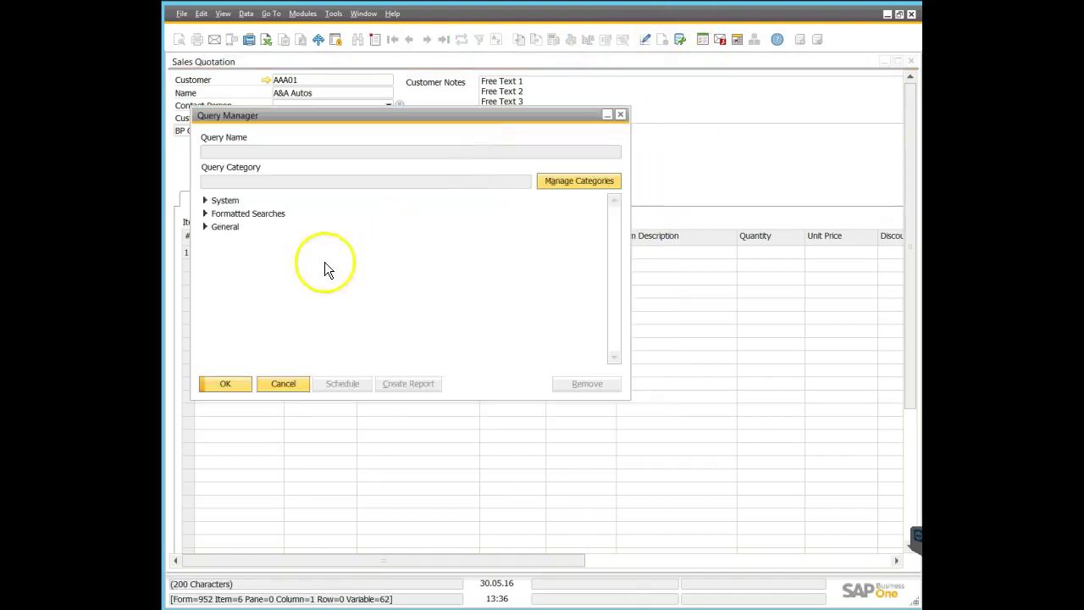
double_click(251, 215)
double_click(342, 319)
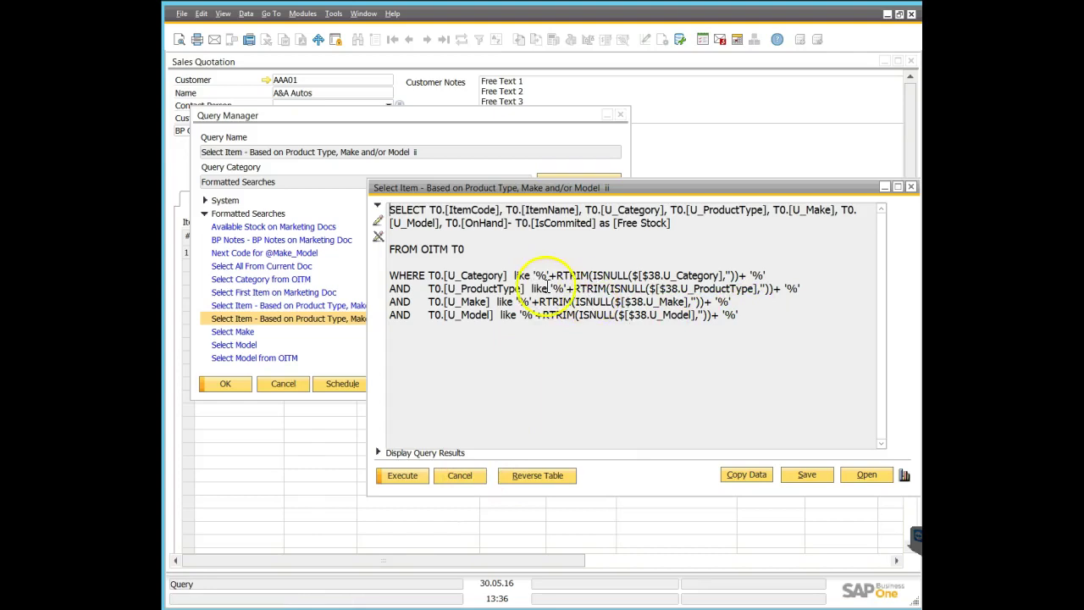
left_click(475, 479)
left_click(283, 383)
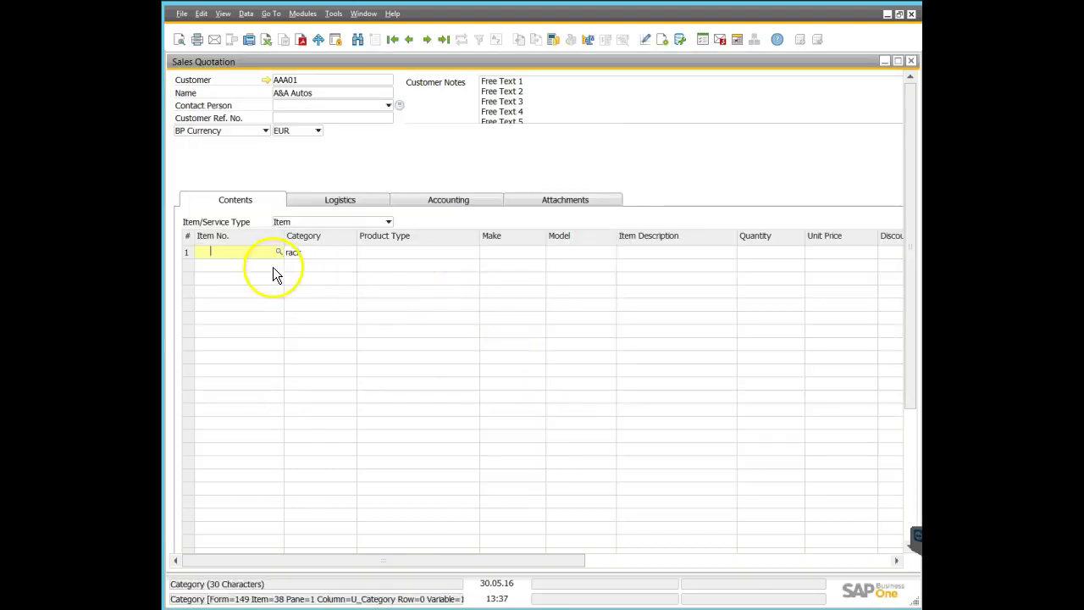
Clear the first row's Category and set its Model to "a6"
left_click(310, 251)
key("Delete")
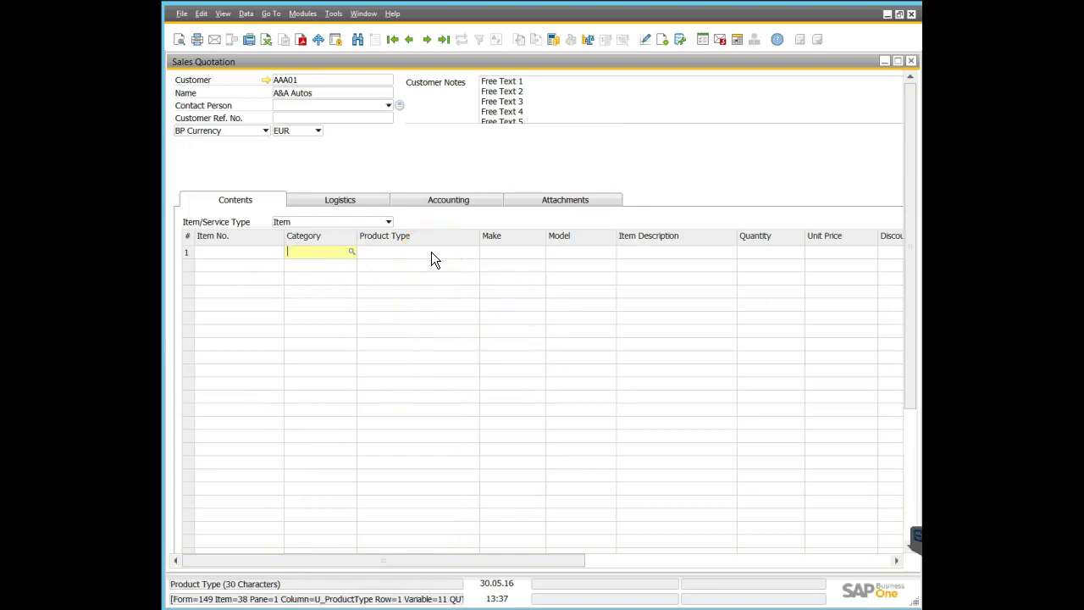
left_click(485, 251)
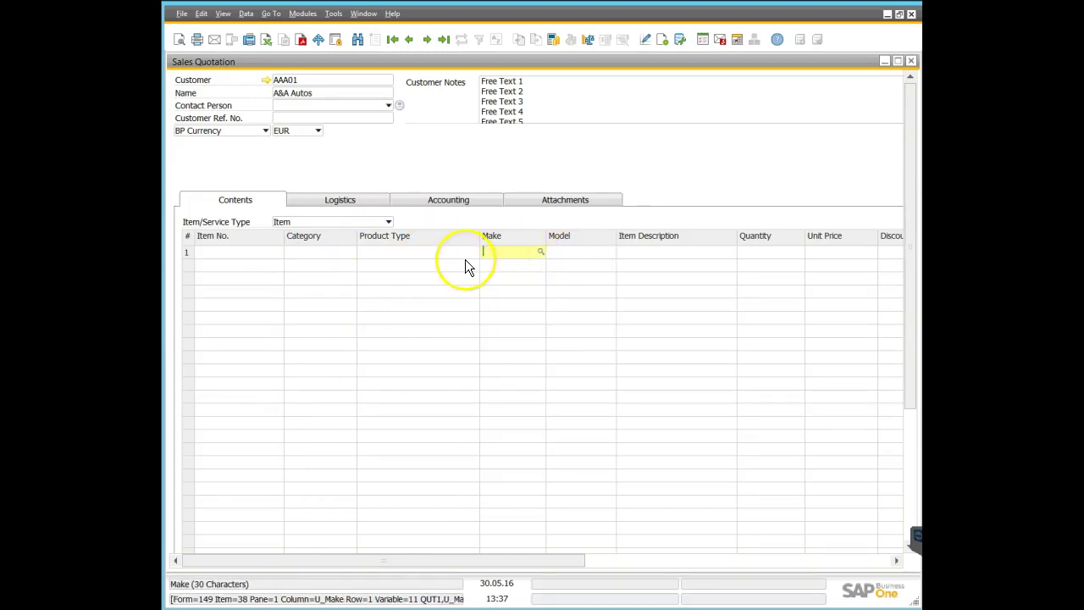
left_click(567, 251)
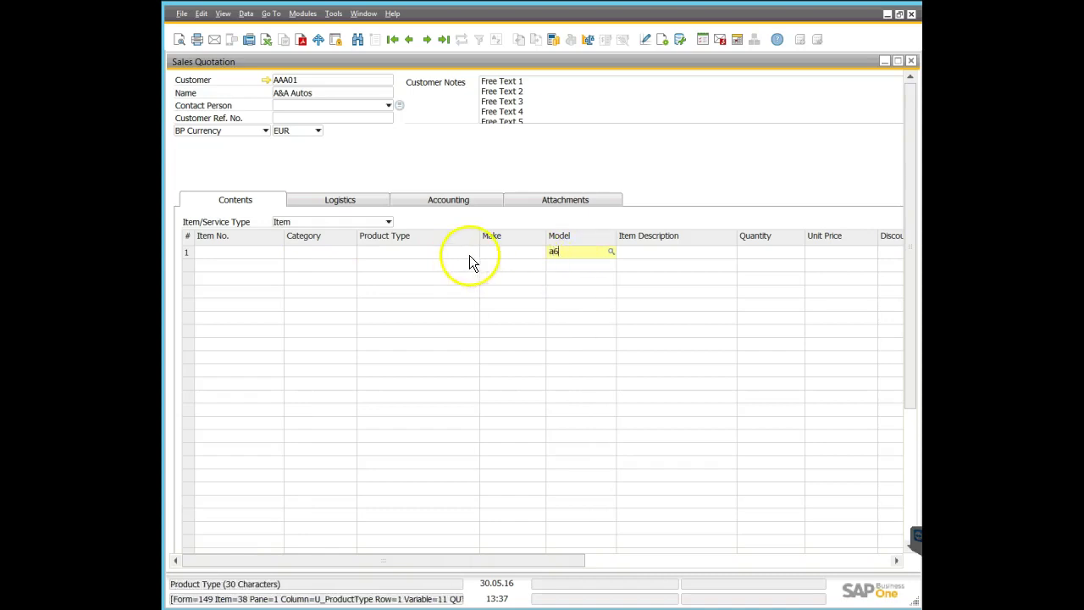
Enter a partial towbar category in the first row and run the item search from Item No
left_click(236, 254)
left_click(331, 252)
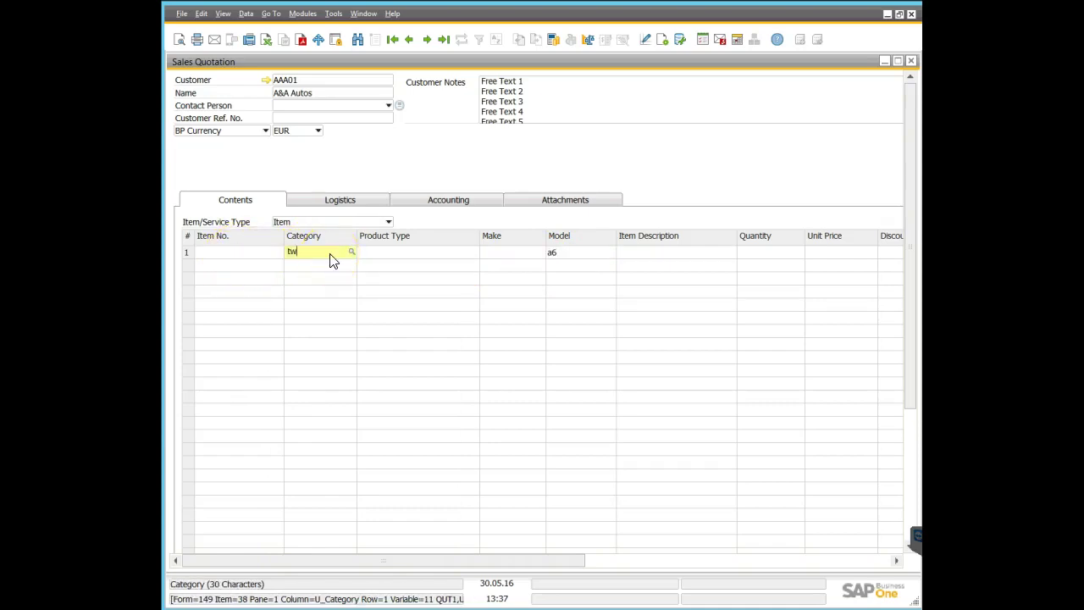
left_click(266, 250)
left_click(279, 252)
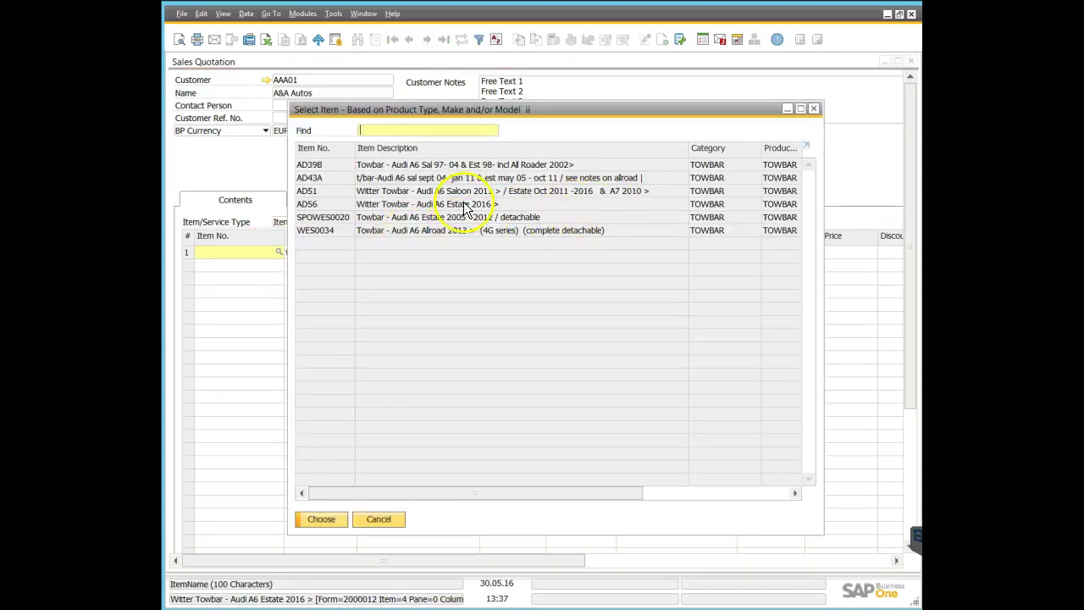
Enlarge the Select Item list to show the make and model columns, and choose item AD56, Witter Towbar - Audi A6 Estate 2016
left_click_drag(347, 112, 271, 68)
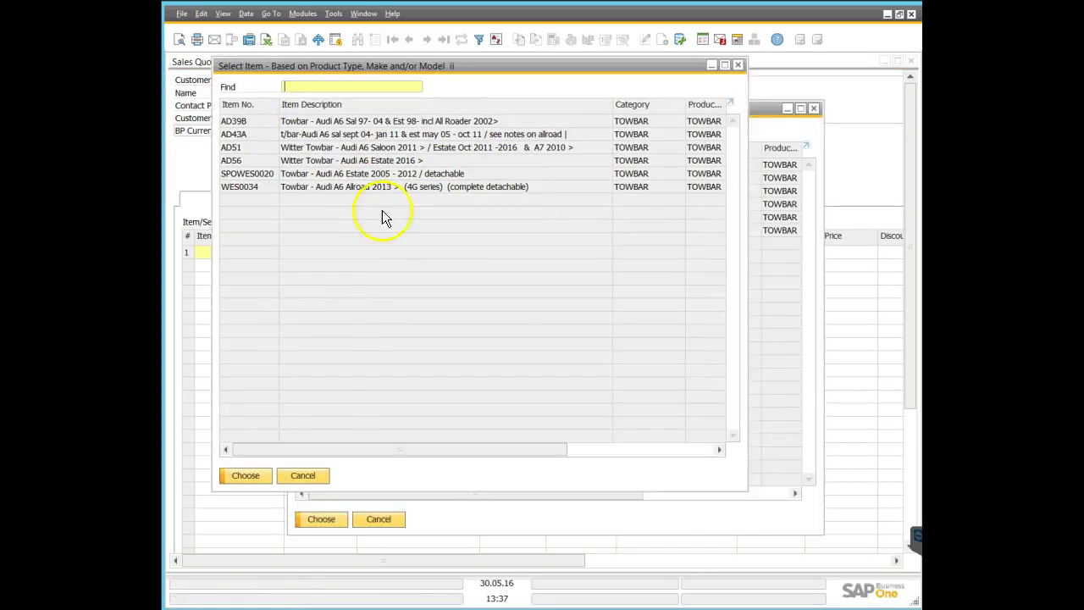
left_click_drag(737, 490, 867, 549)
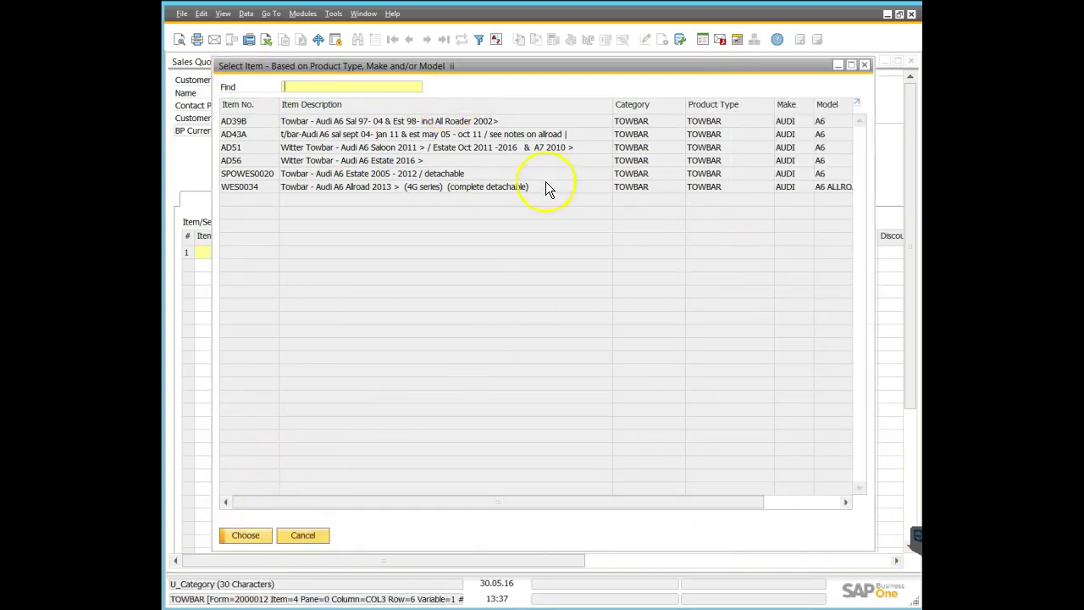
left_click(457, 160)
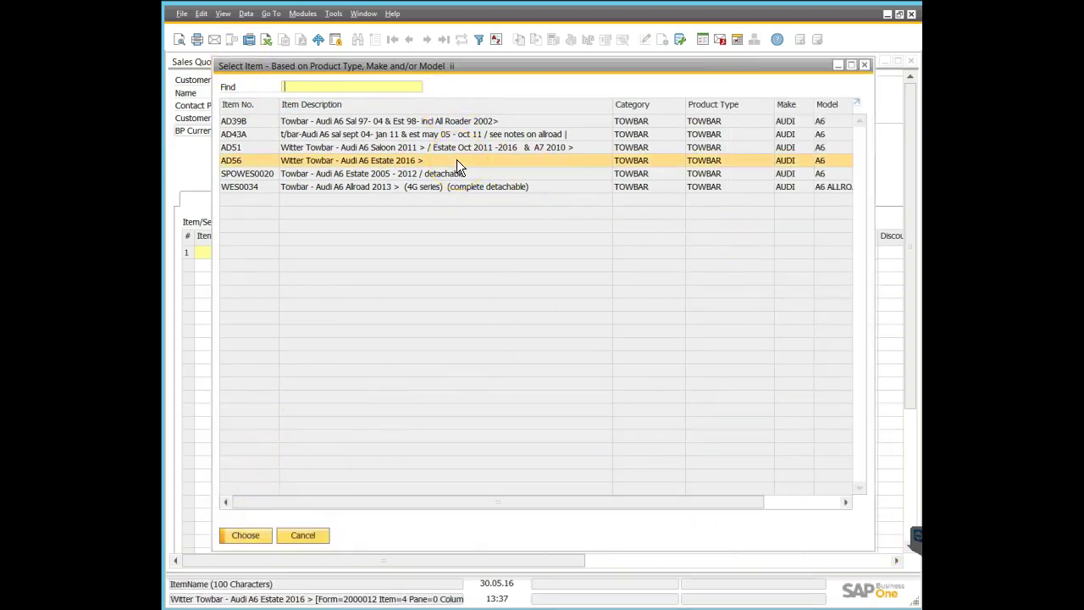
double_click(456, 160)
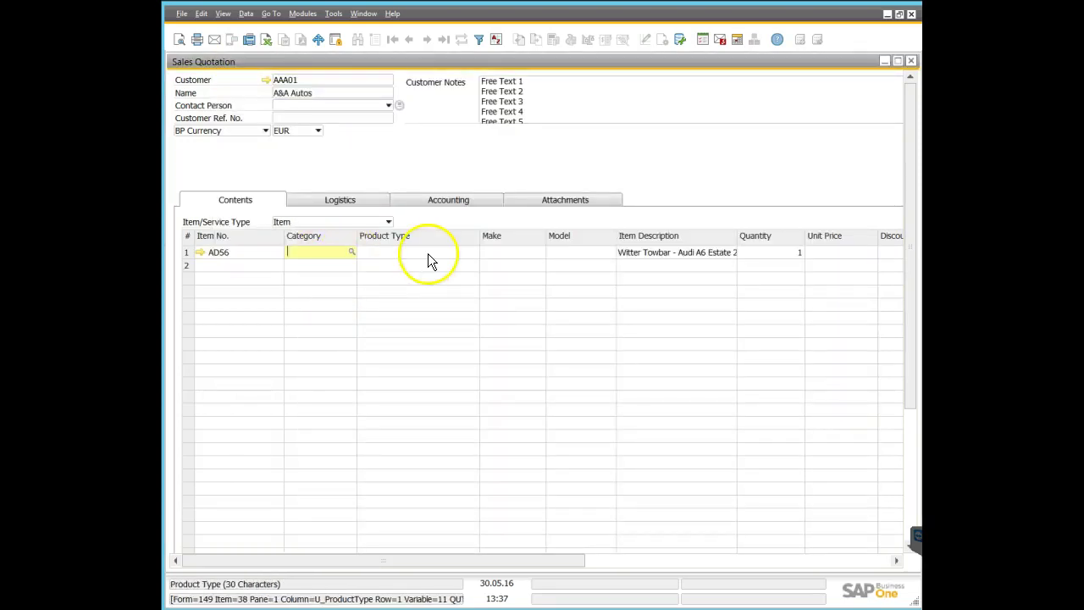
Inspect the Item Details value of the AD56 row, and return to its Item No. field
left_click(737, 560)
double_click(593, 253)
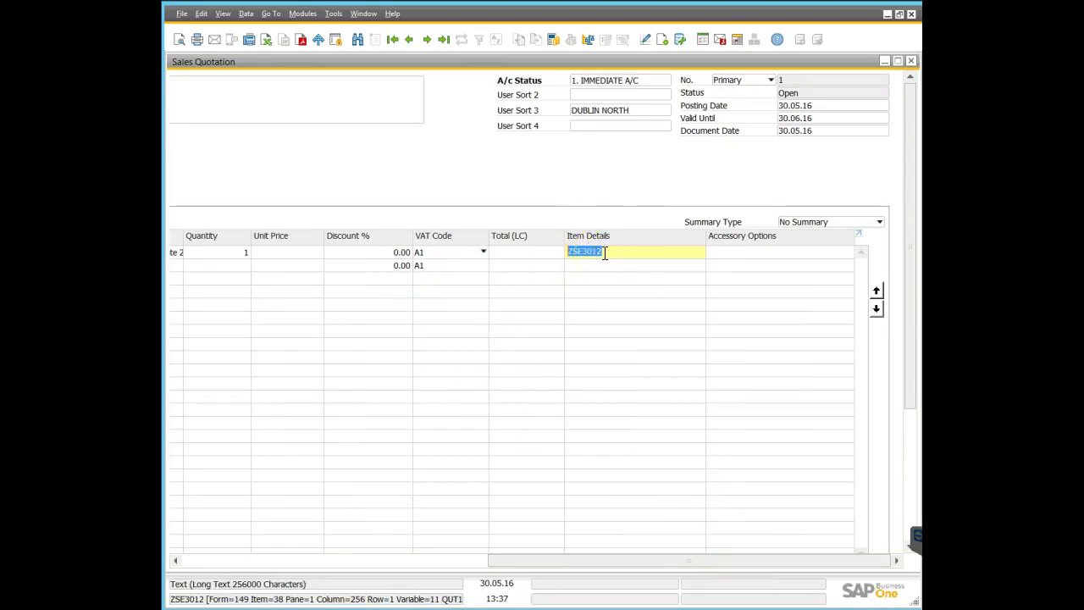
left_click(433, 592)
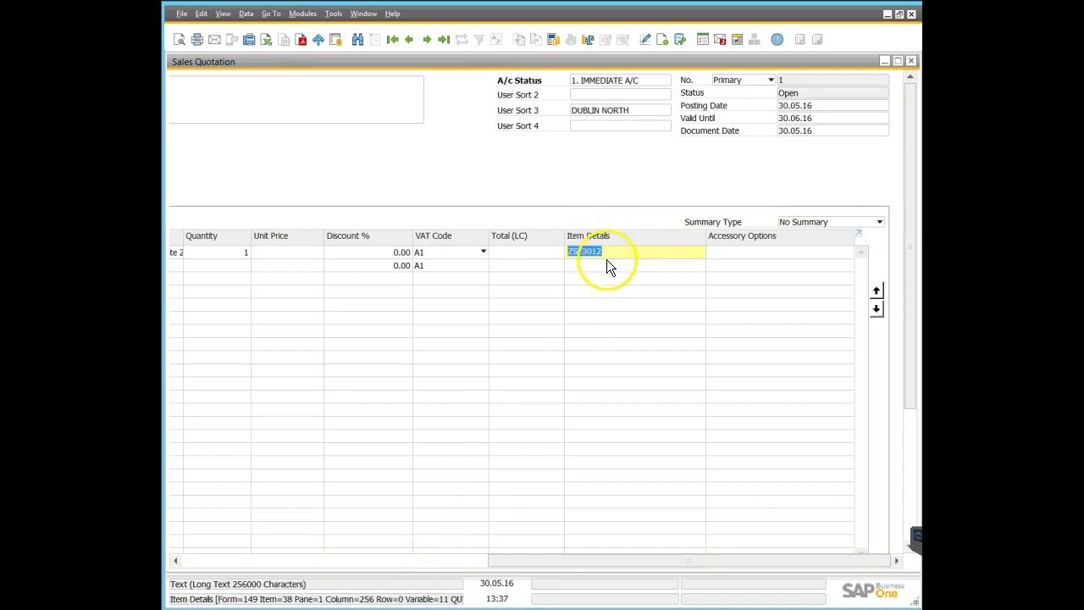
left_click(434, 561)
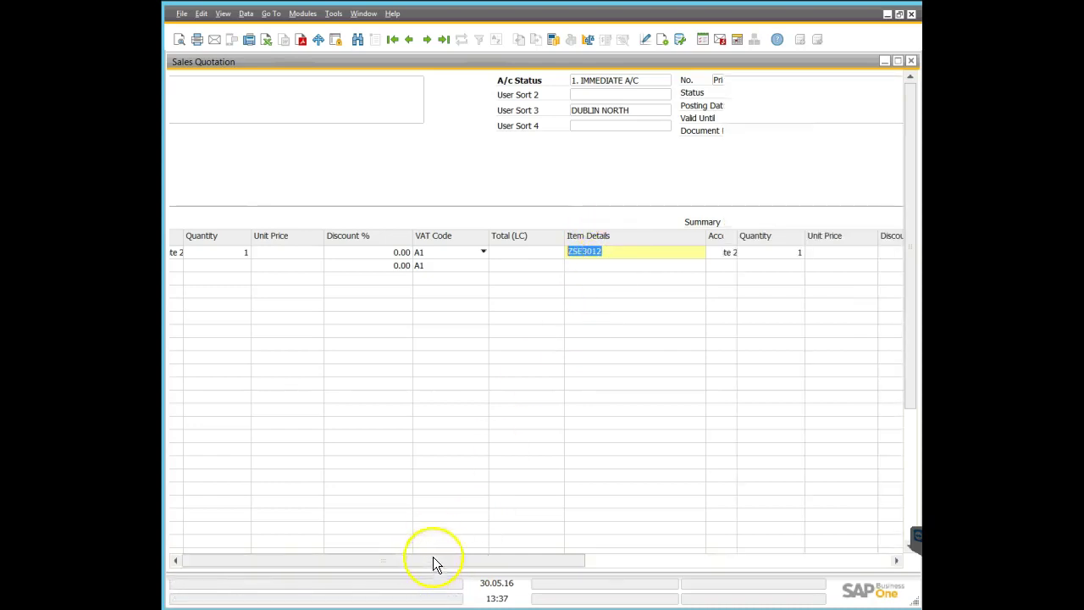
left_click(254, 254)
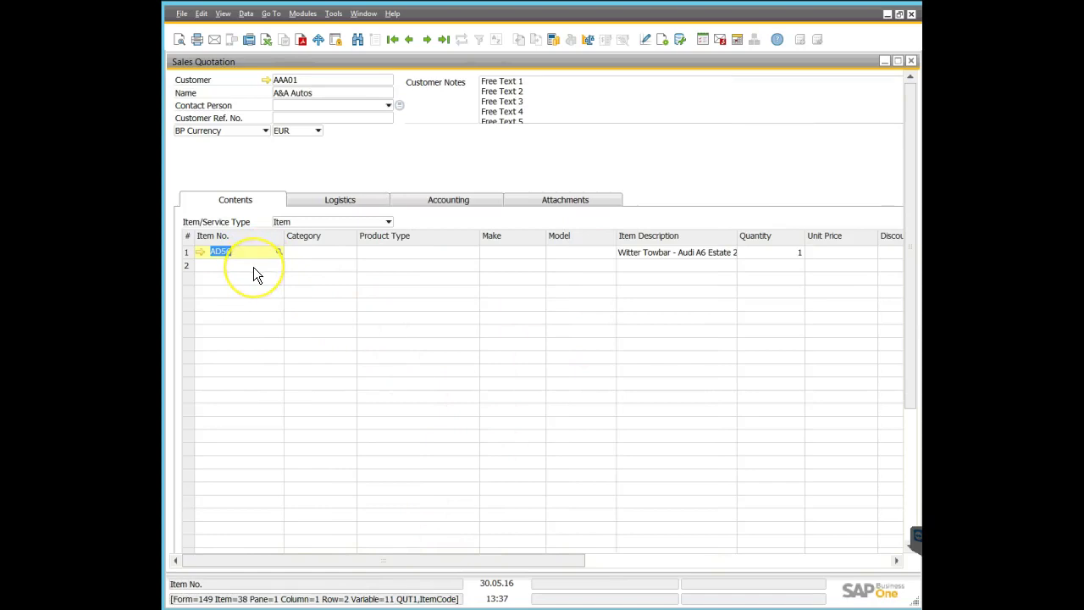